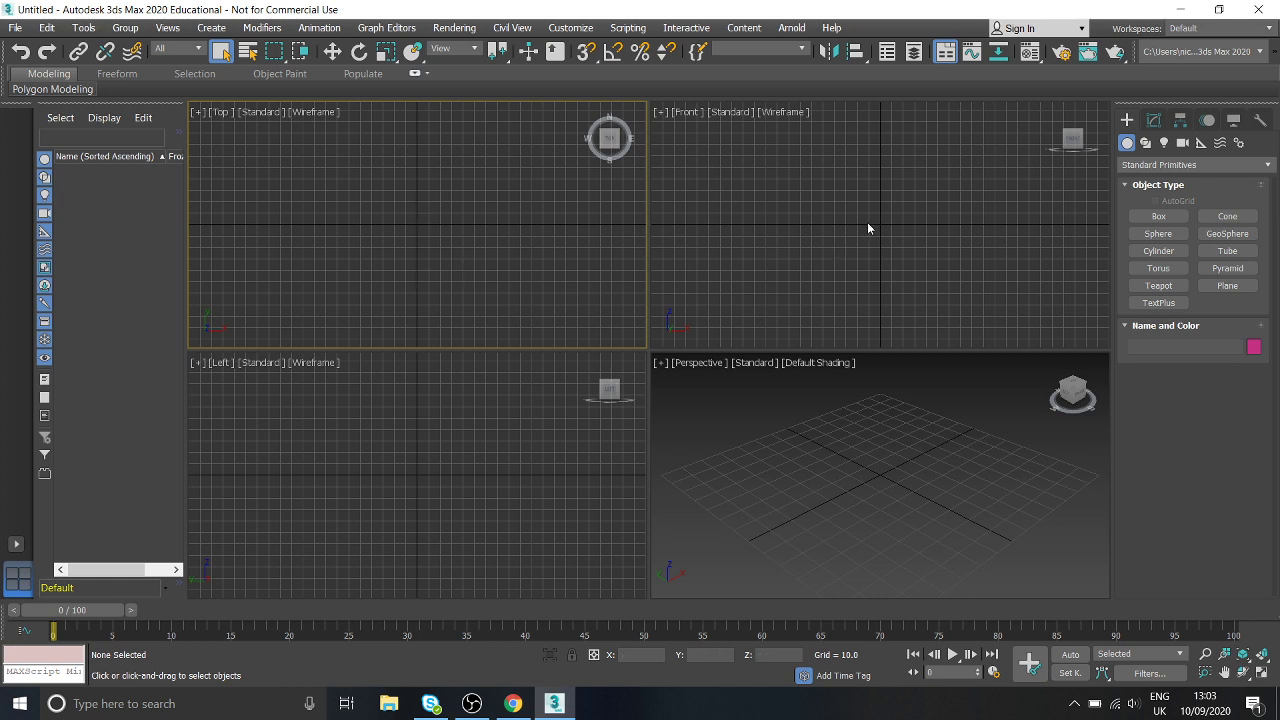
Examine the Top, Front, Left and Perspective viewports in turn, including the view options available for the Top viewport
click(724, 428)
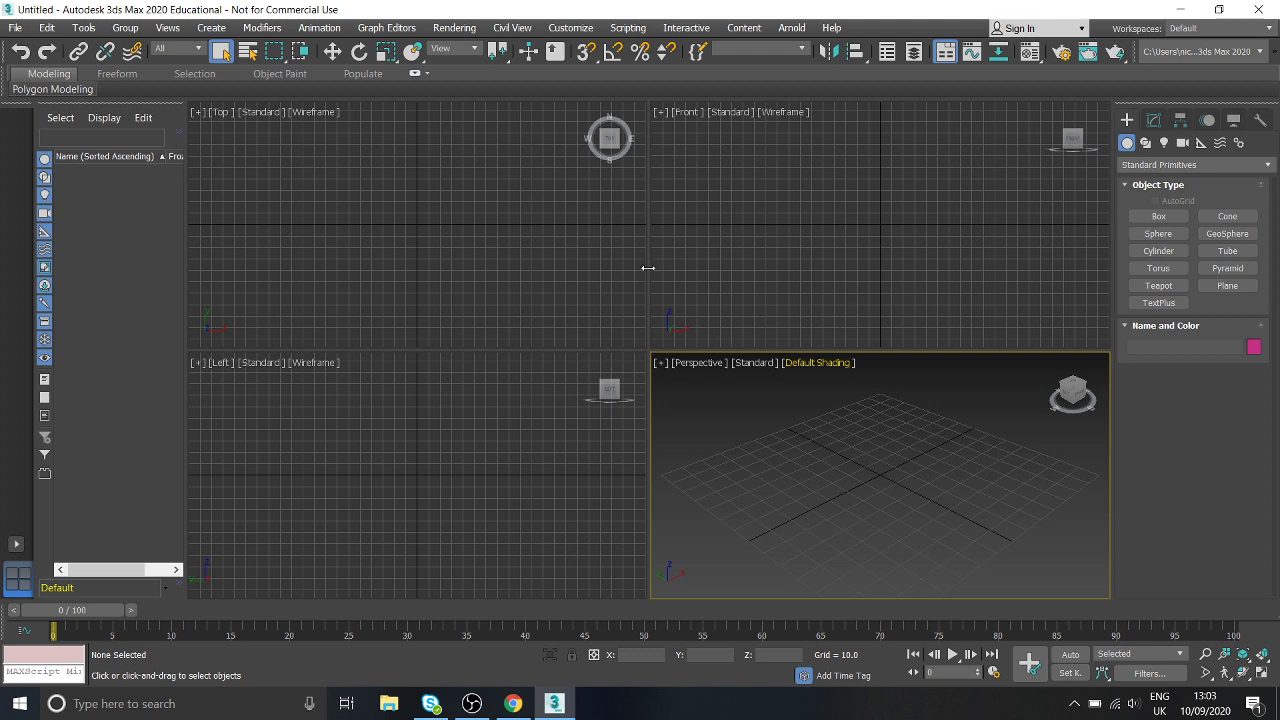
click(487, 264)
click(231, 130)
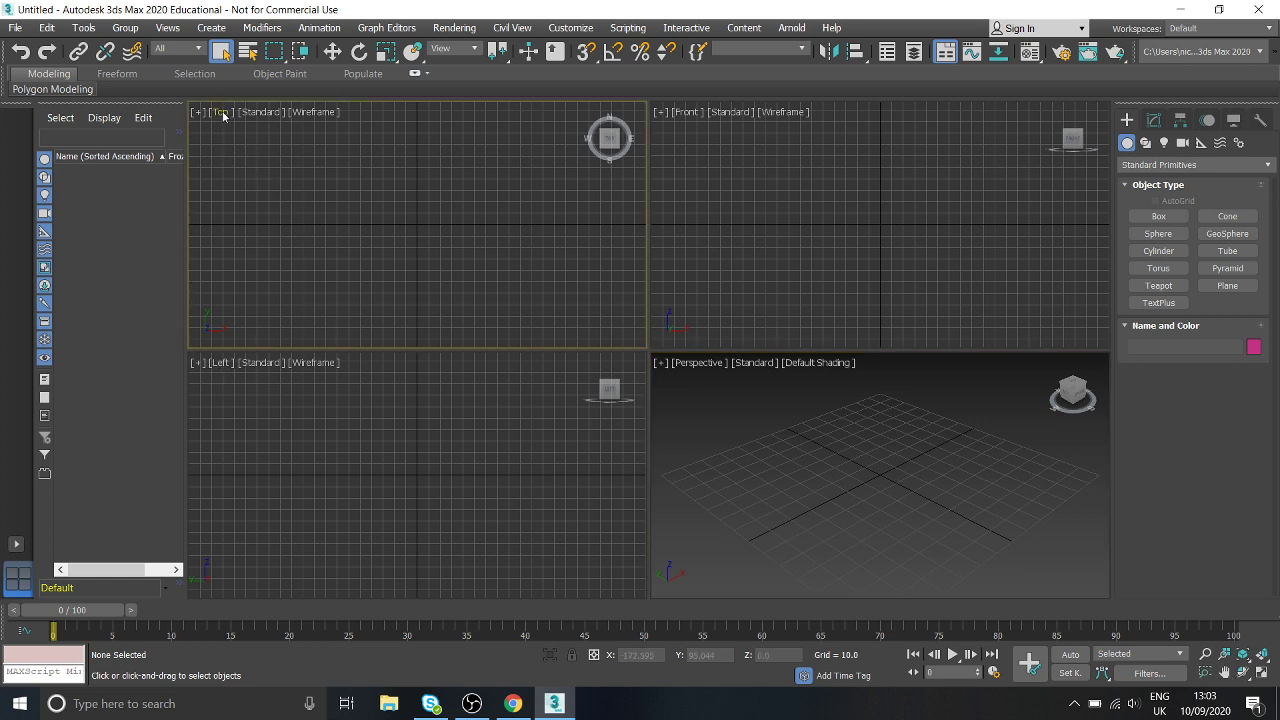
click(221, 113)
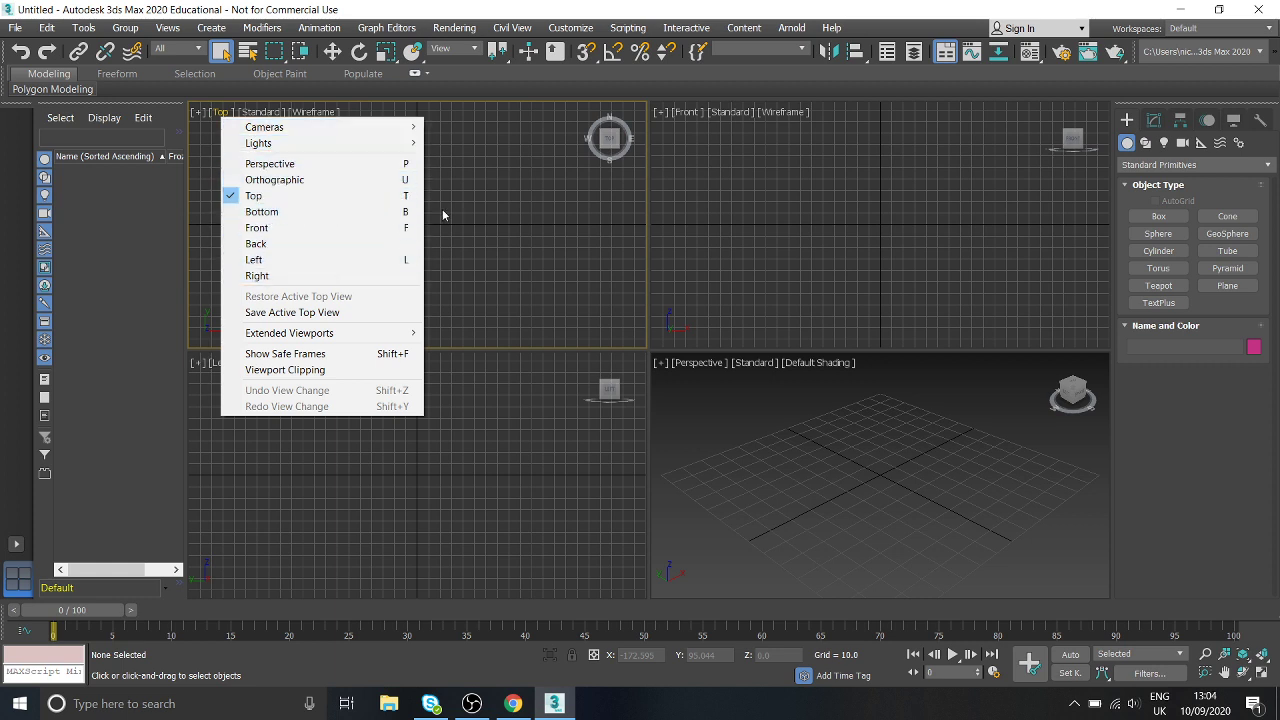
click(503, 213)
click(777, 243)
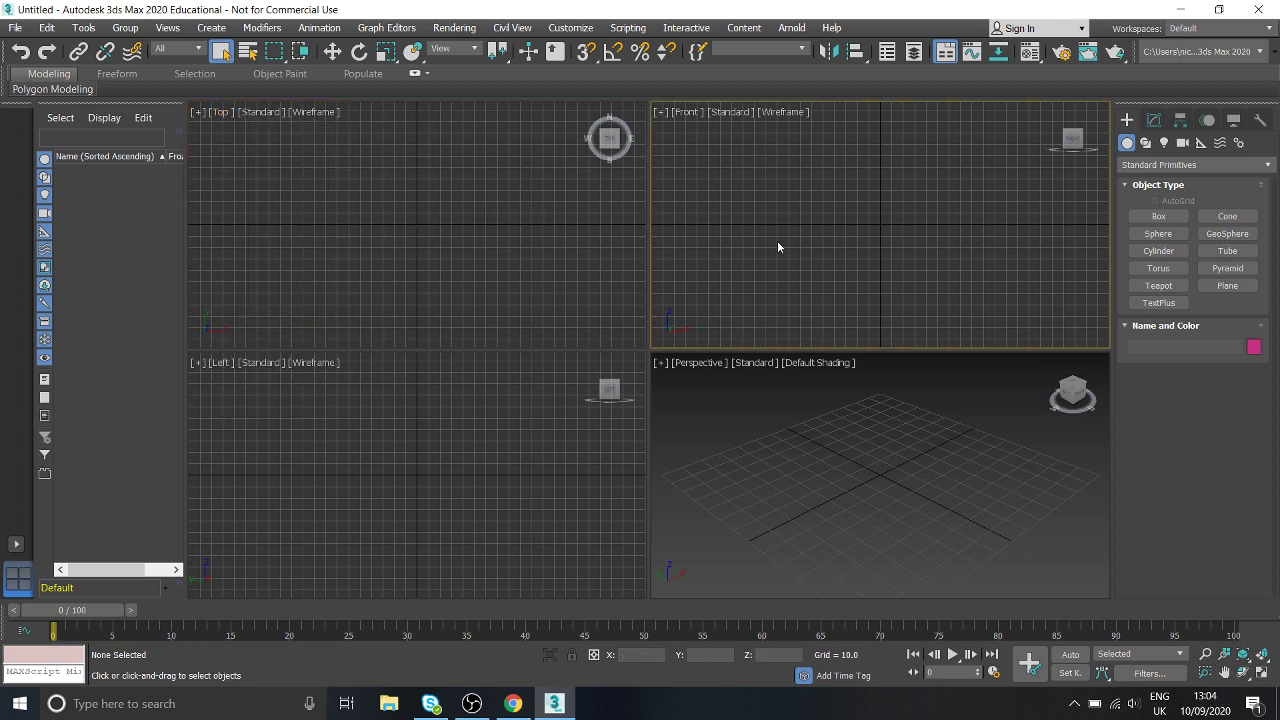
click(466, 302)
click(428, 411)
click(398, 304)
click(730, 262)
click(493, 234)
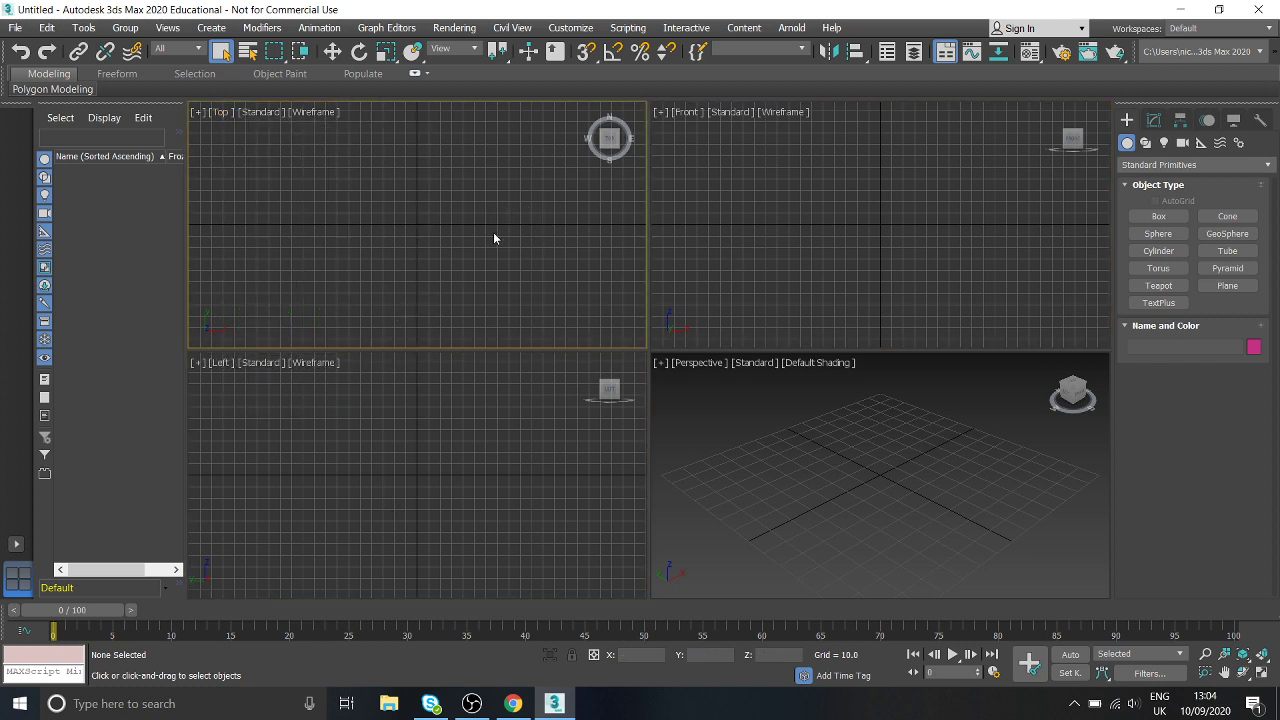
click(477, 385)
click(445, 264)
click(694, 218)
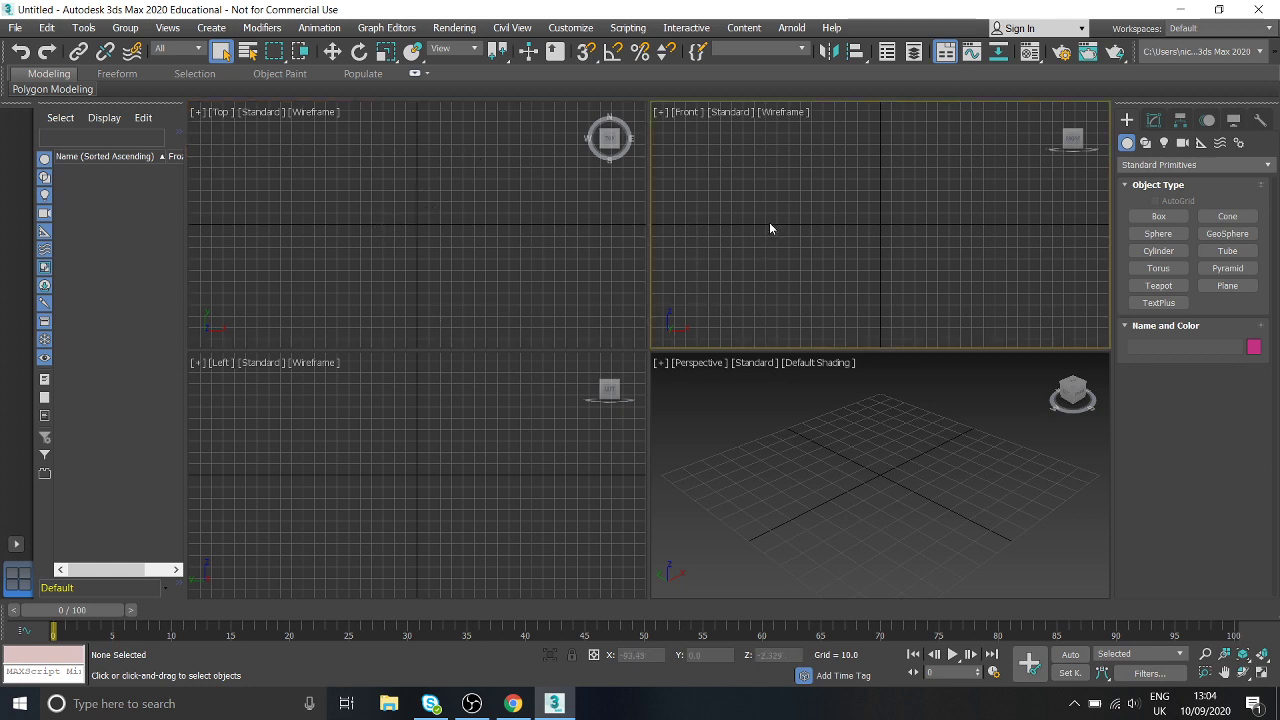
Make the Perspective viewport active and maximize it to fill the whole viewport area
click(762, 428)
middle_drag(900, 465, 894, 451)
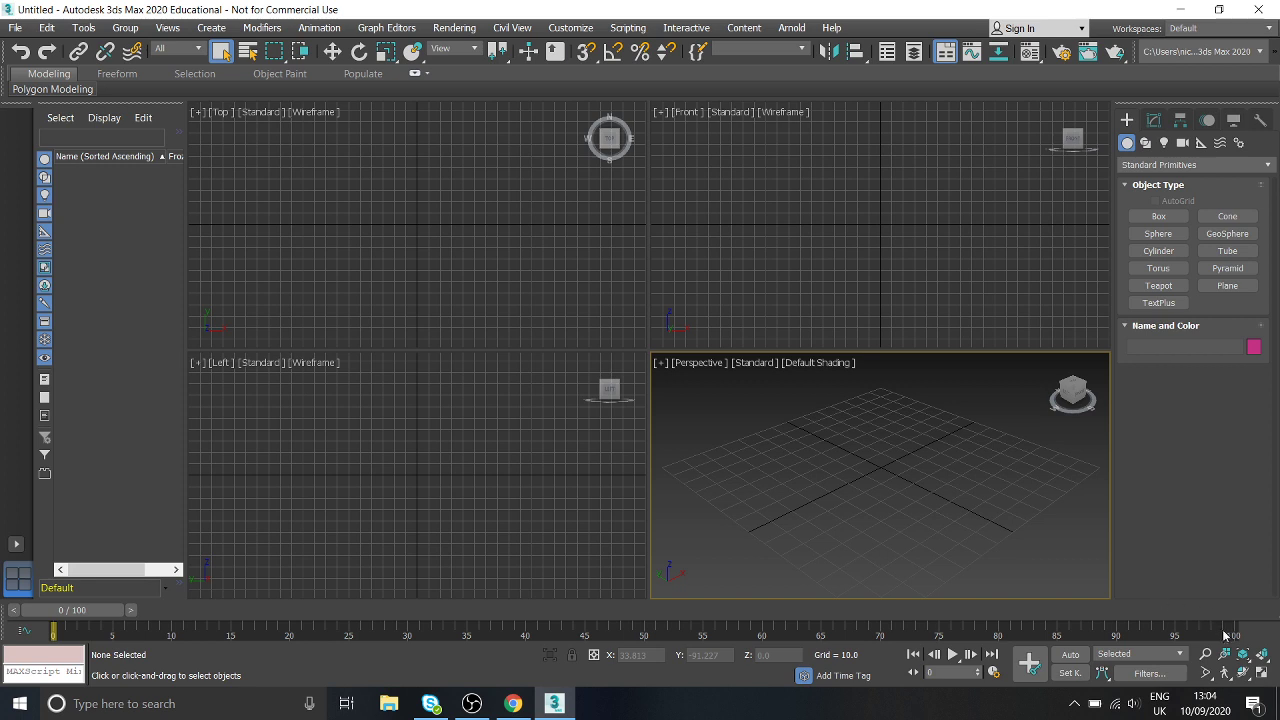
click(1265, 677)
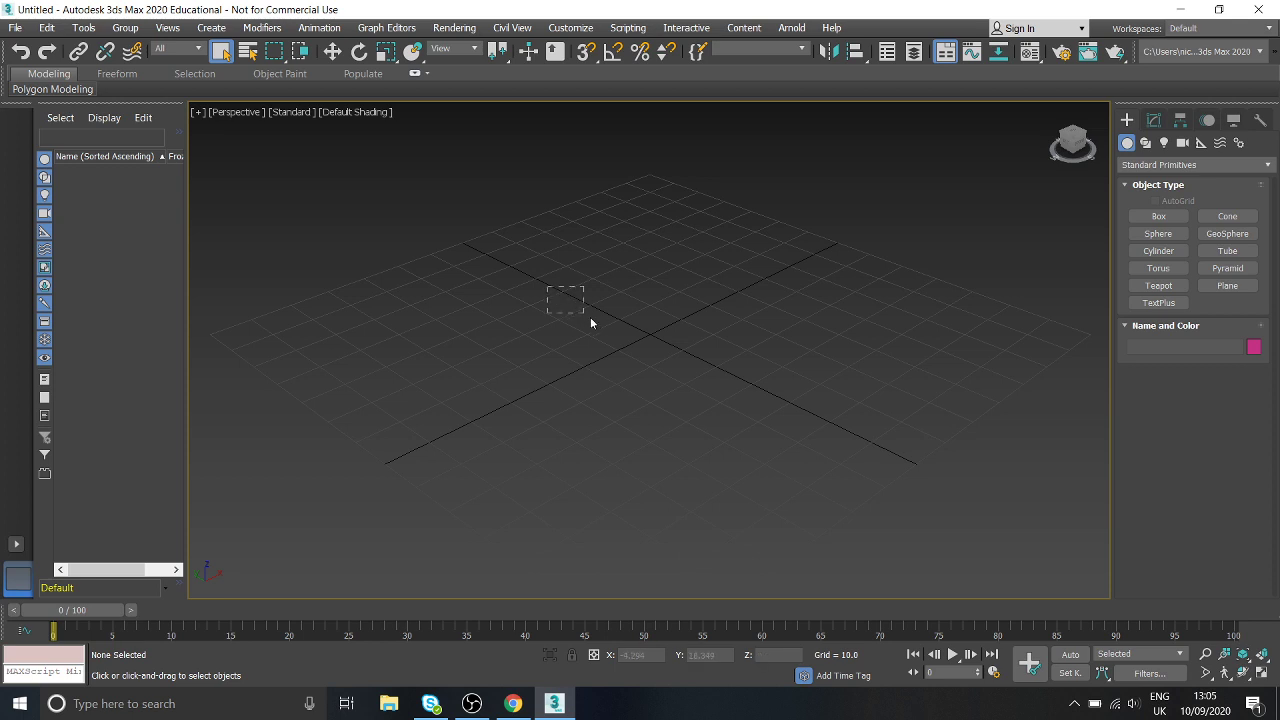
Explore the empty Perspective grid by panning, zooming in and out, and orbiting around it from different angles
drag(900, 448, 792, 335)
drag(651, 378, 485, 404)
mouse_move(638, 326)
middle_down()
mouse_move(580, 334)
mouse_move(574, 366)
mouse_move(677, 409)
mouse_move(798, 310)
mouse_move(577, 283)
mouse_move(820, 360)
mouse_move(714, 343)
mouse_move(638, 365)
mouse_move(586, 311)
mouse_move(661, 326)
middle_up()
scroll(671, 312, down, 5)
scroll(671, 312, up, 5)
scroll(671, 312, down, 5)
scroll(670, 313, up, 5)
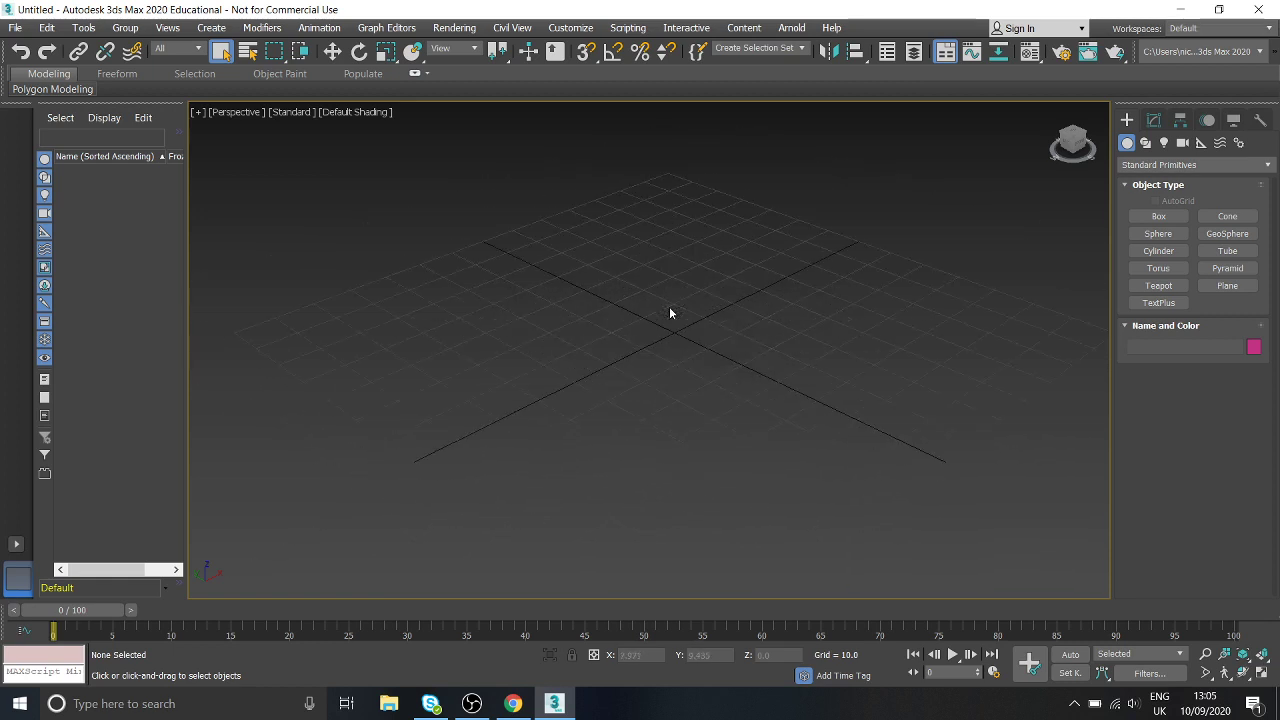
scroll(670, 313, down, 5)
scroll(670, 313, up, 4)
middle_drag(673, 314, 600, 360)
scroll(607, 354, up, 4)
scroll(608, 349, down, 5)
middle_drag(628, 328, 632, 334)
alt+middle_drag(630, 322, 587, 309)
drag(1078, 146, 1050, 162)
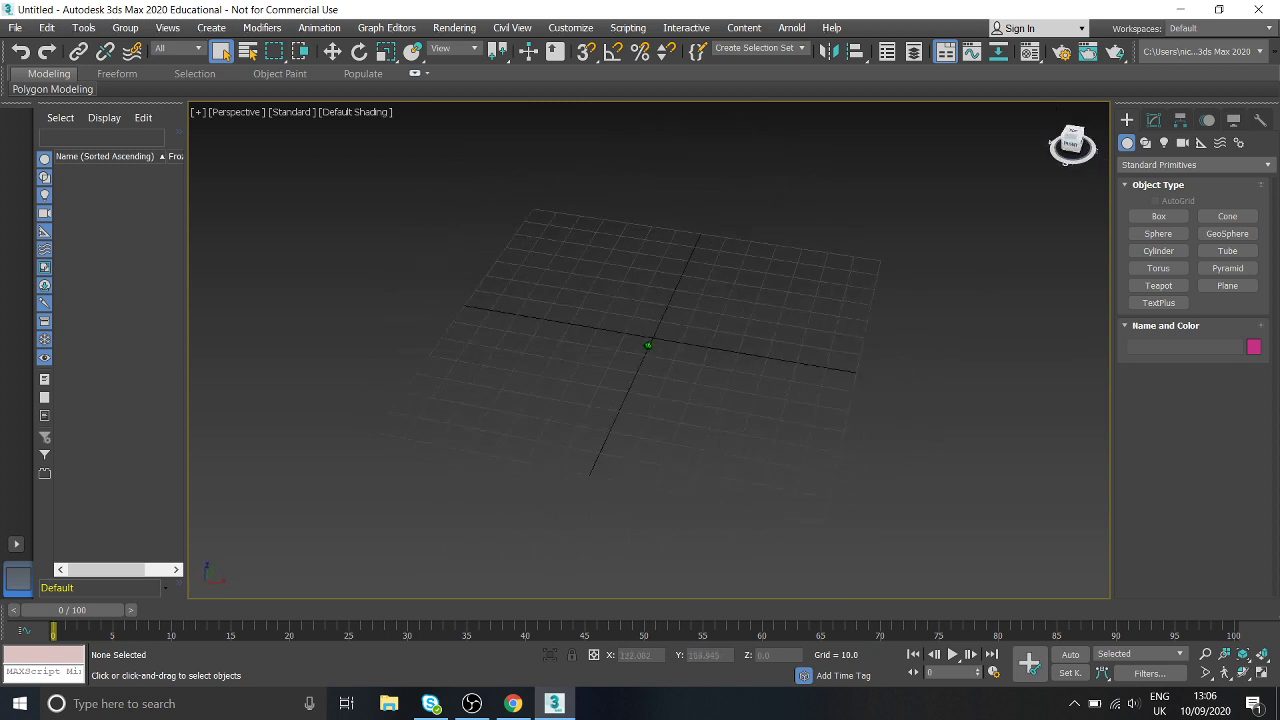
mouse_move(648, 345)
alt+middle_down()
mouse_move(707, 321)
mouse_move(663, 345)
mouse_move(651, 329)
mouse_move(603, 366)
mouse_move(703, 346)
mouse_move(650, 333)
mouse_move(594, 357)
mouse_move(665, 348)
alt+middle_up()
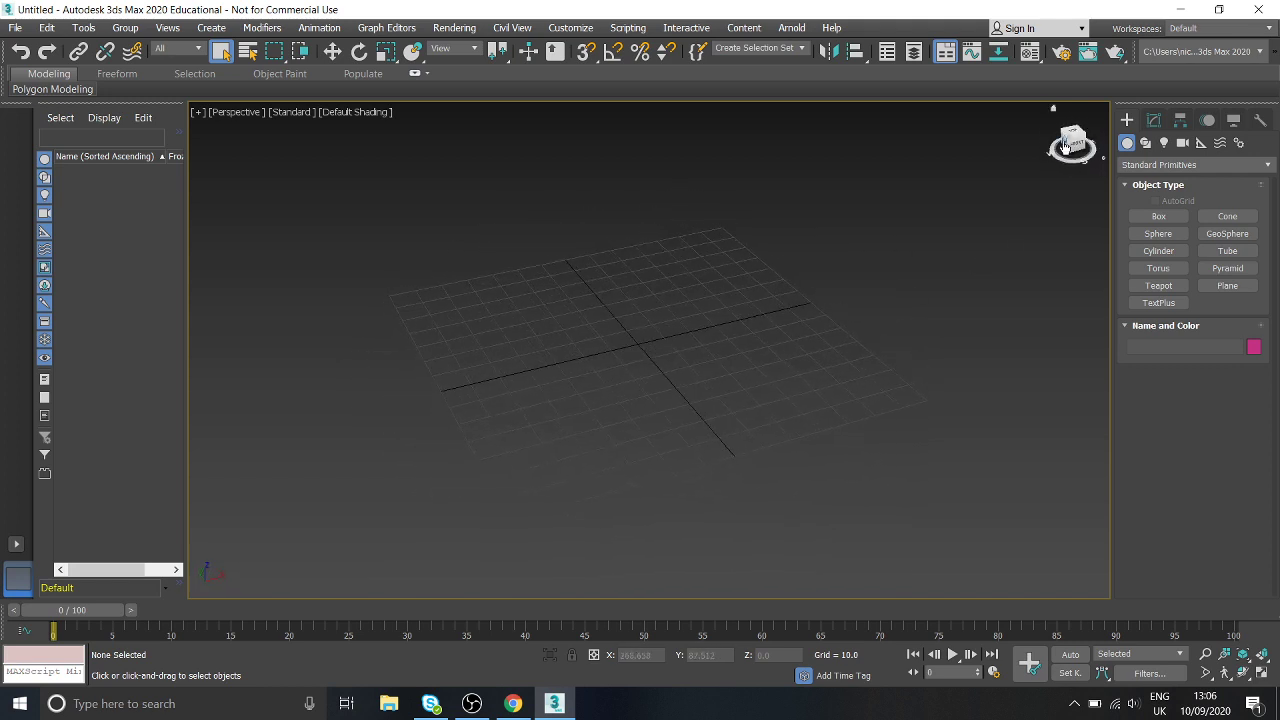
alt+middle_drag(746, 321, 630, 355)
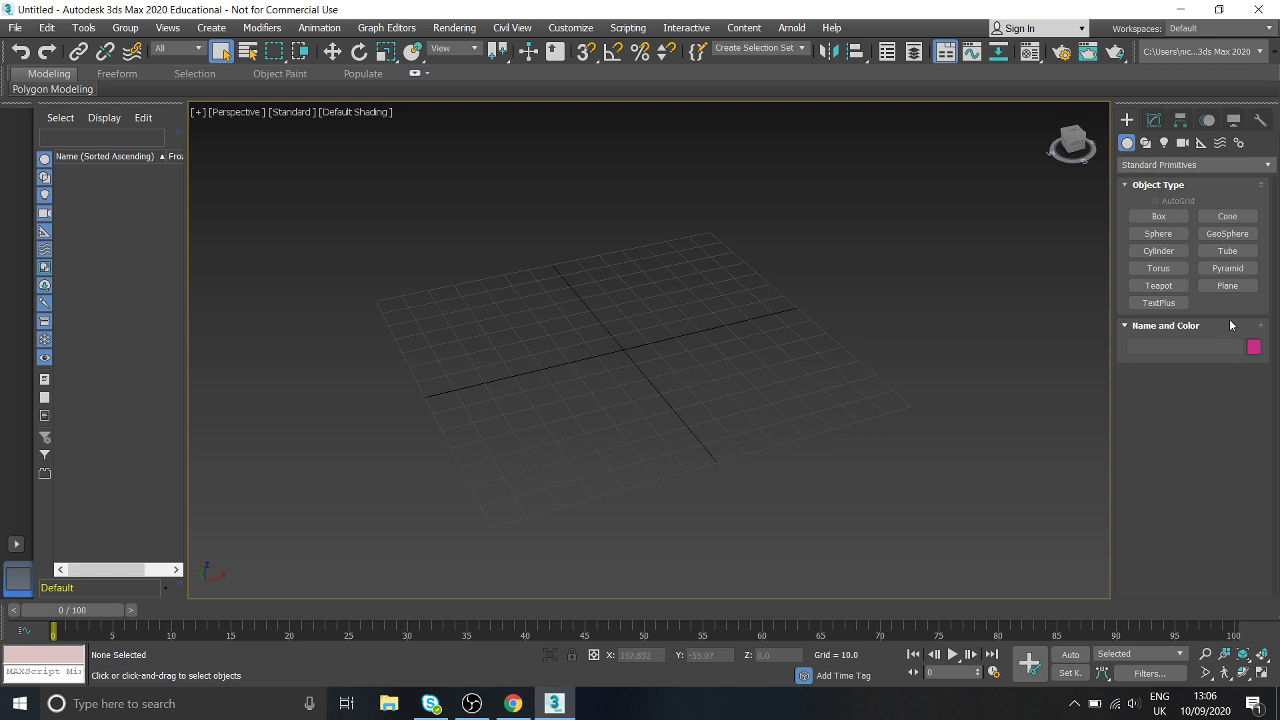
Zoom out and orbit well away from the grid, and restore the Perspective view with Zoom Extents All
middle_drag(629, 331, 686, 324)
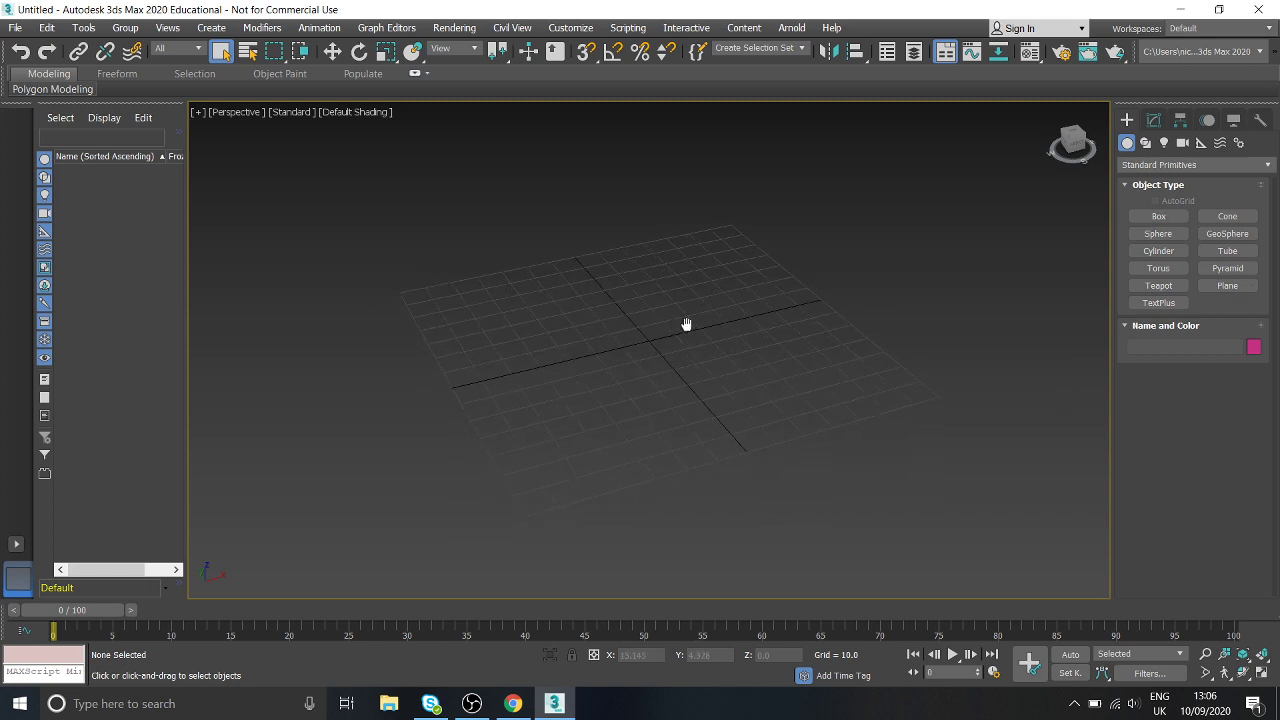
scroll(686, 324, down, 3)
scroll(740, 343, down, 3)
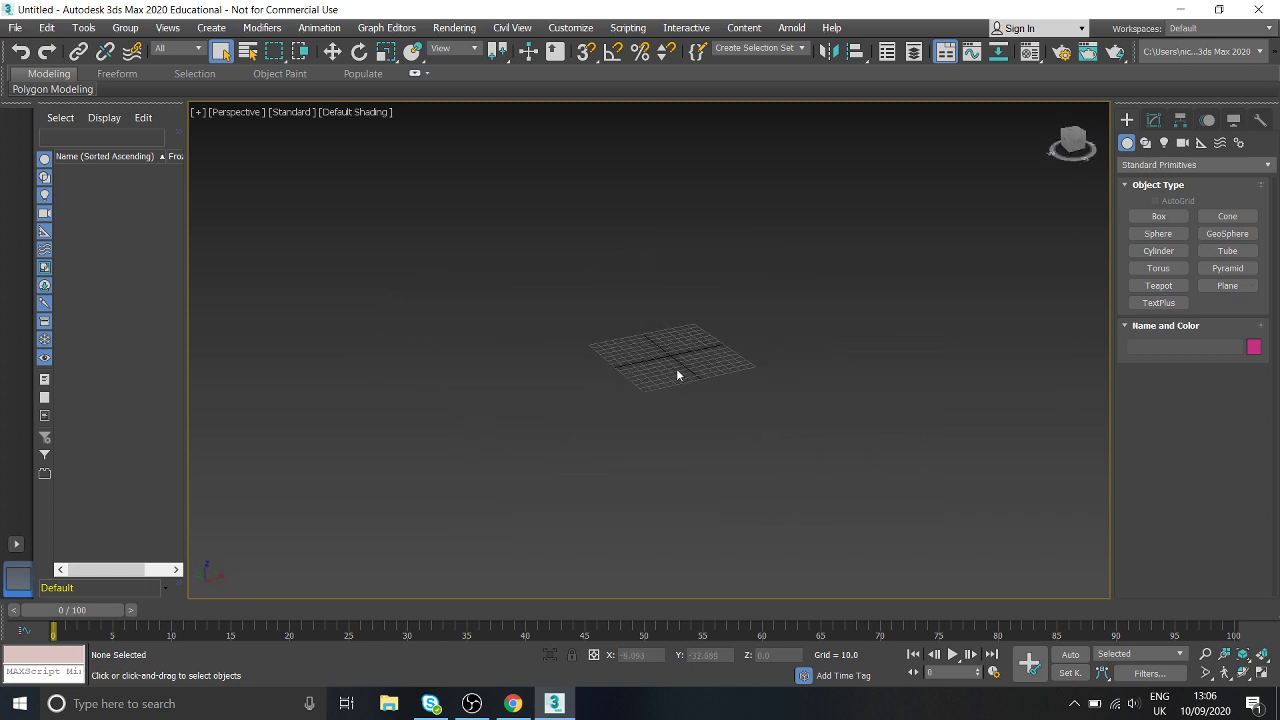
scroll(676, 371, down, 3)
alt+middle_drag(676, 371, 835, 315)
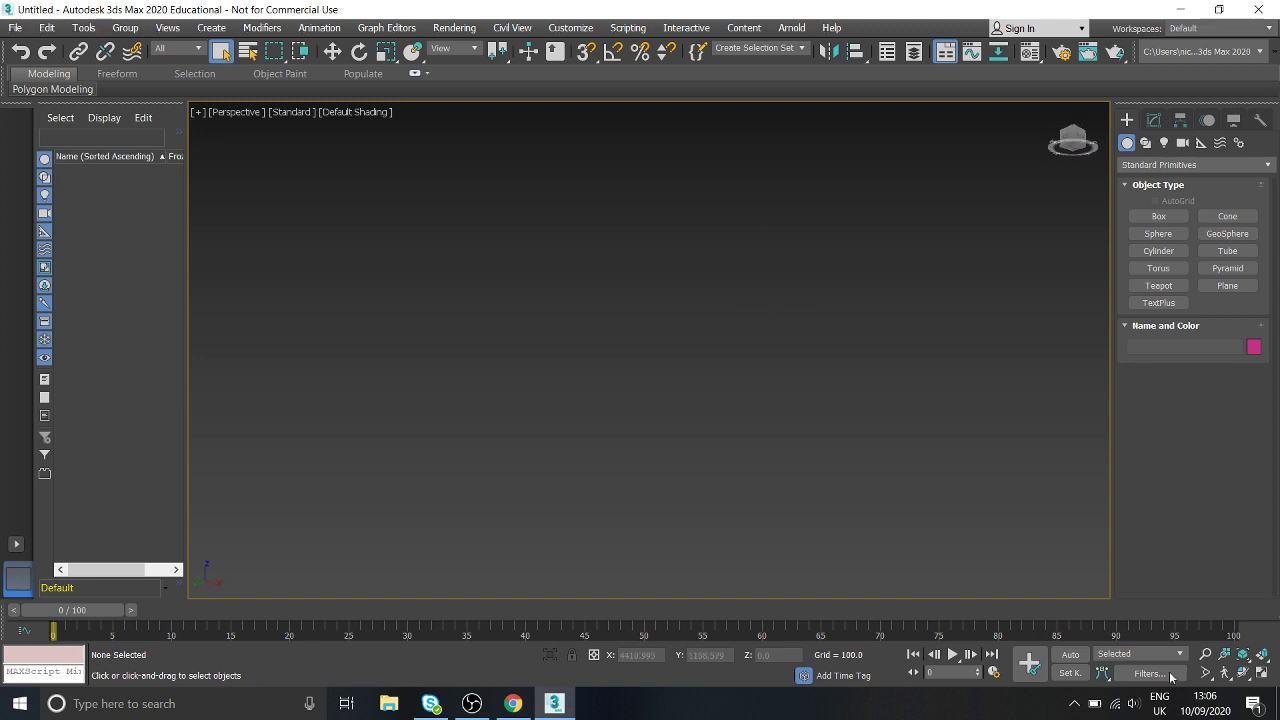
click(1262, 655)
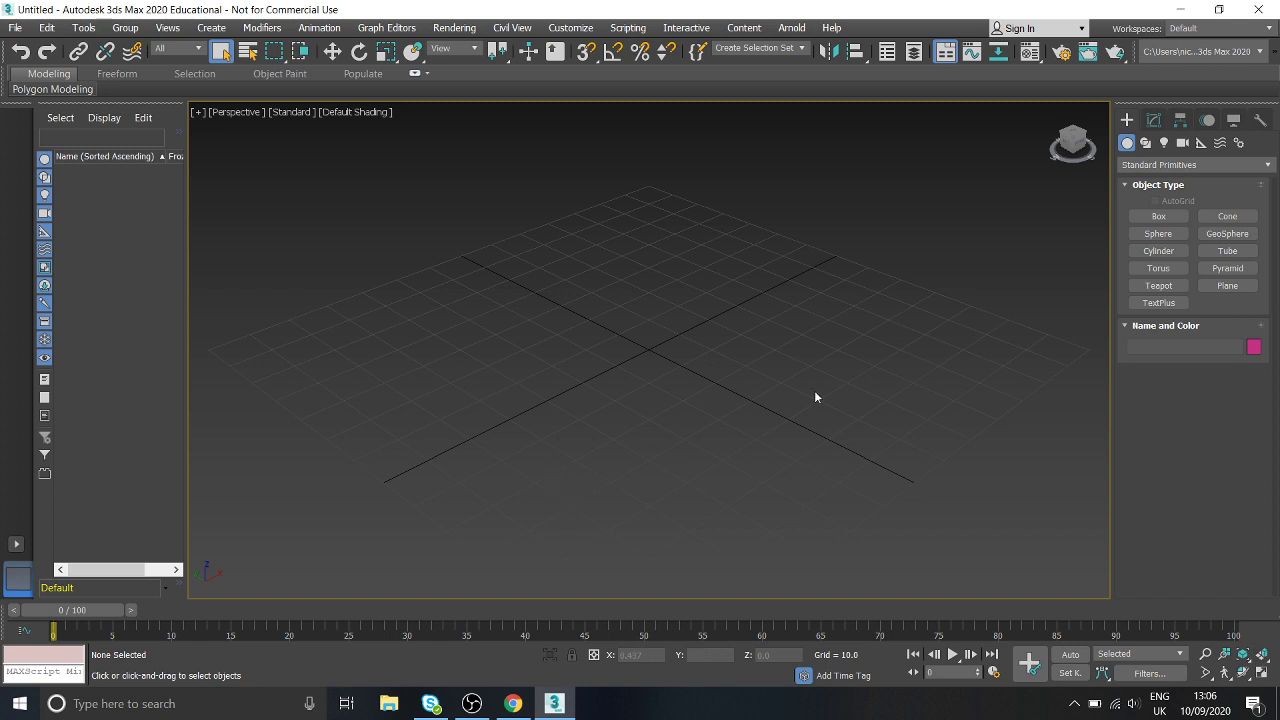
Create a large box over the centre of the grid, about 62 long, 60 wide and 45 high
click(1158, 216)
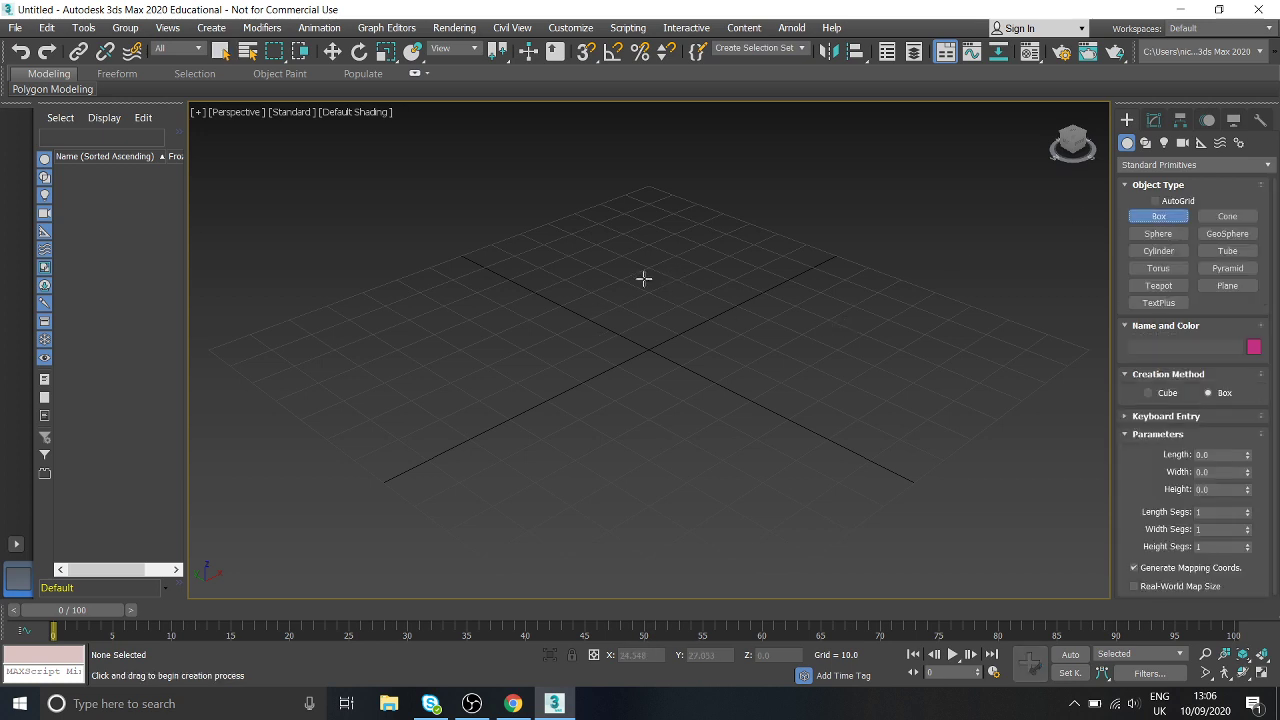
drag(647, 266, 625, 473)
drag(633, 490, 657, 463)
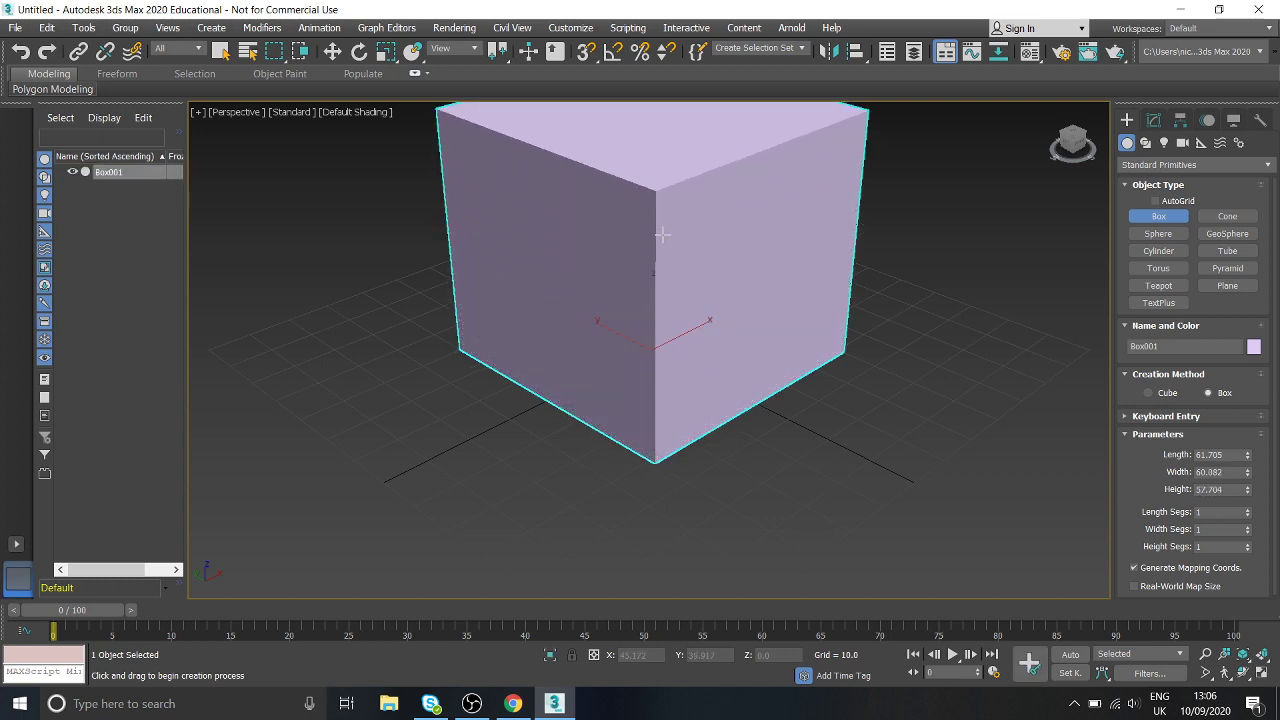
click(676, 288)
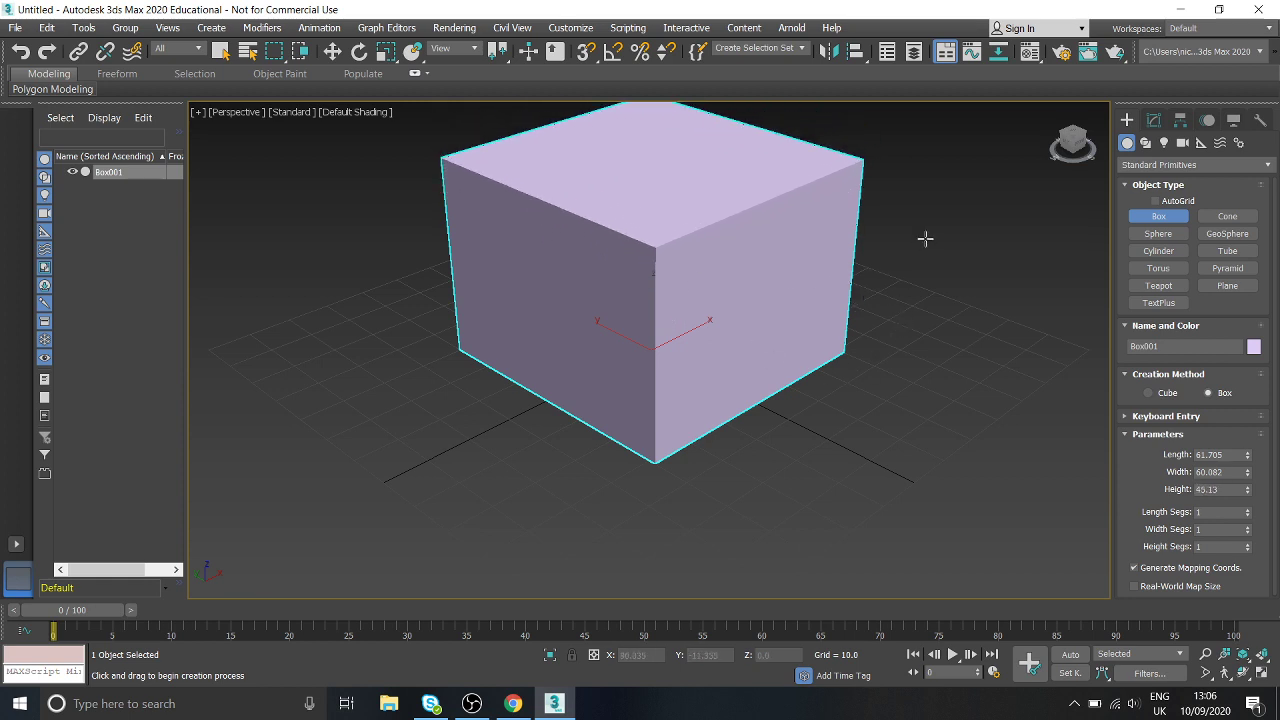
Create a smaller box to the right of the large one, about 27 long, 29 wide and 24 high
middle_drag(899, 239, 799, 301)
scroll(870, 295, down, 3)
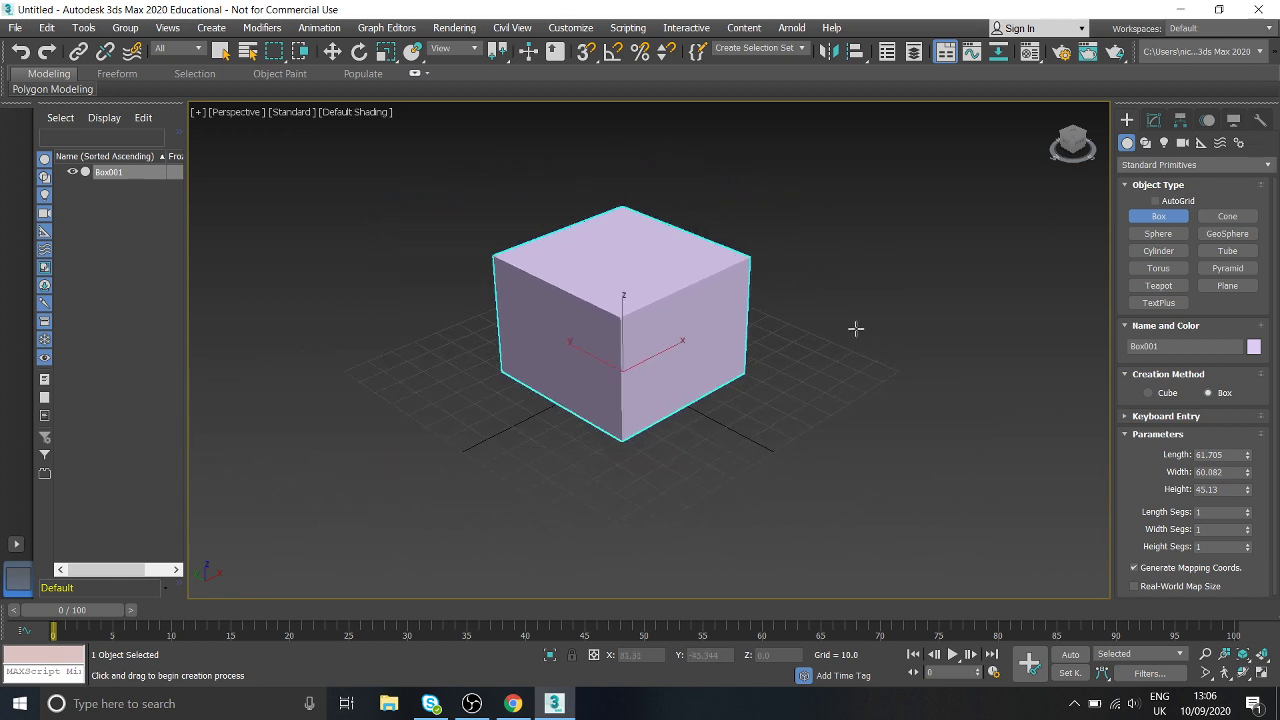
drag(856, 313, 870, 366)
click(876, 303)
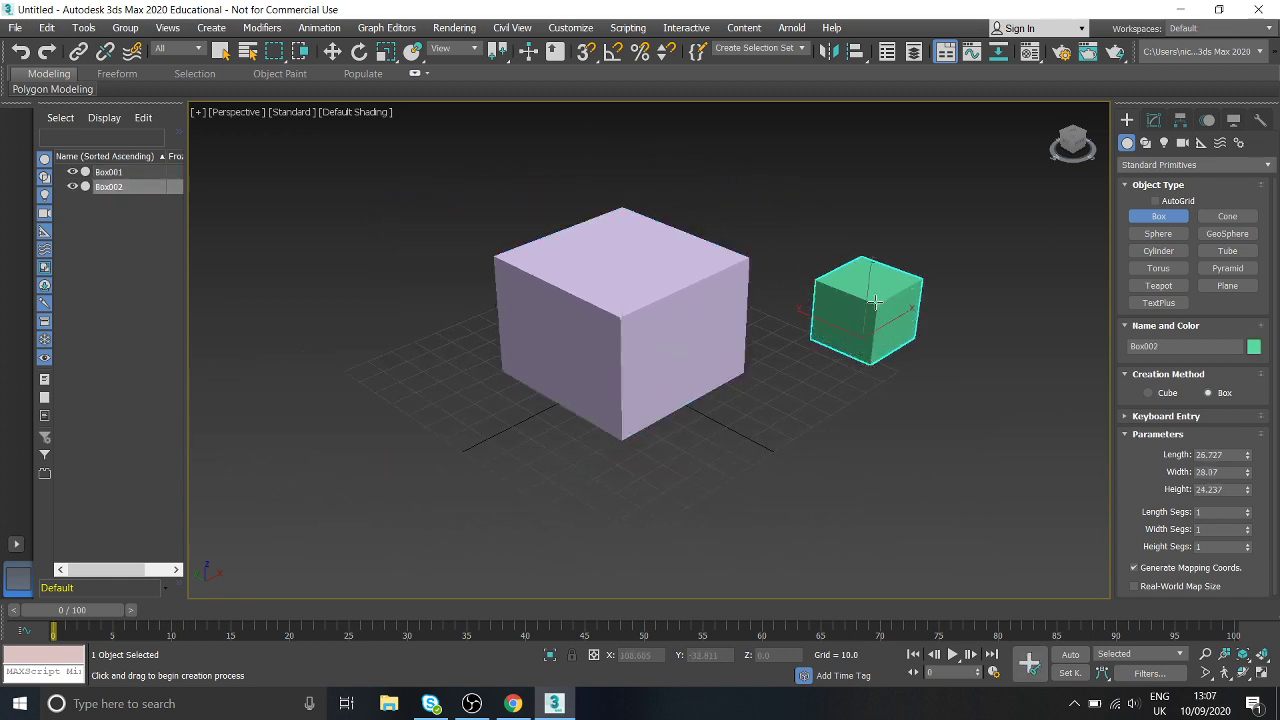
Create a third box to the left of the large one, about 30 long, 25 wide and 25 high, and leave it deselected
drag(381, 287, 398, 326)
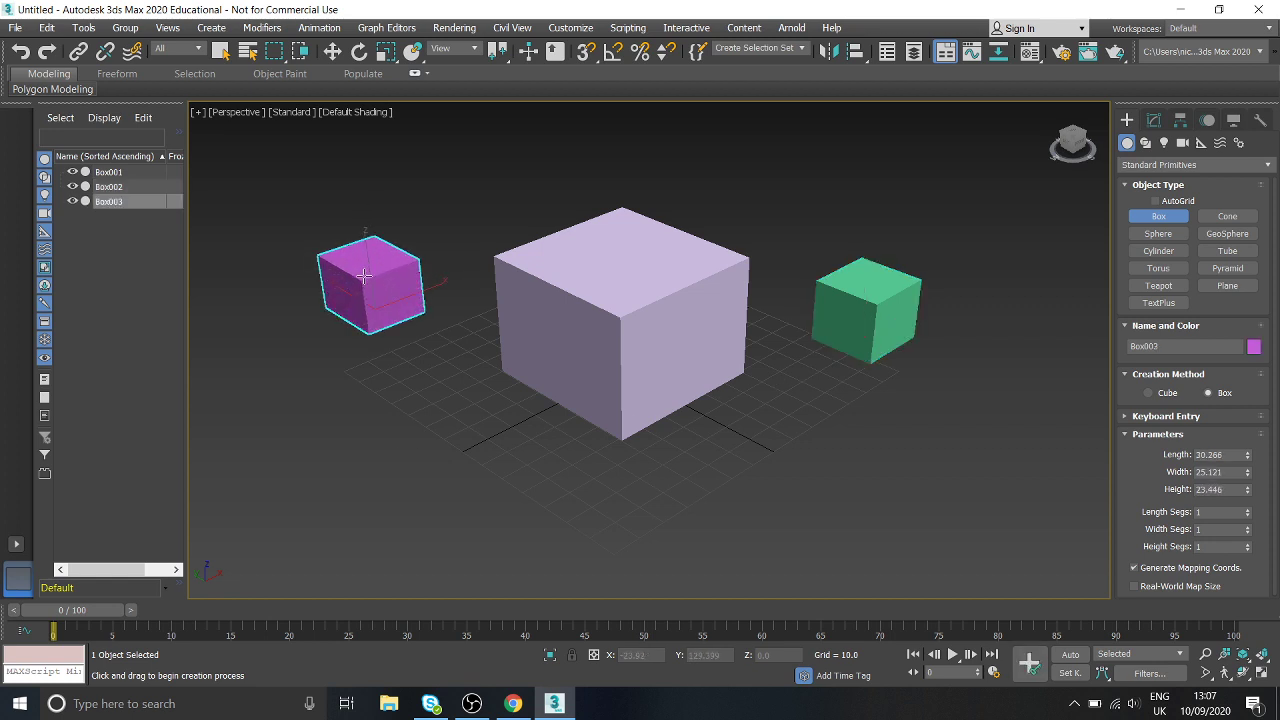
click(365, 273)
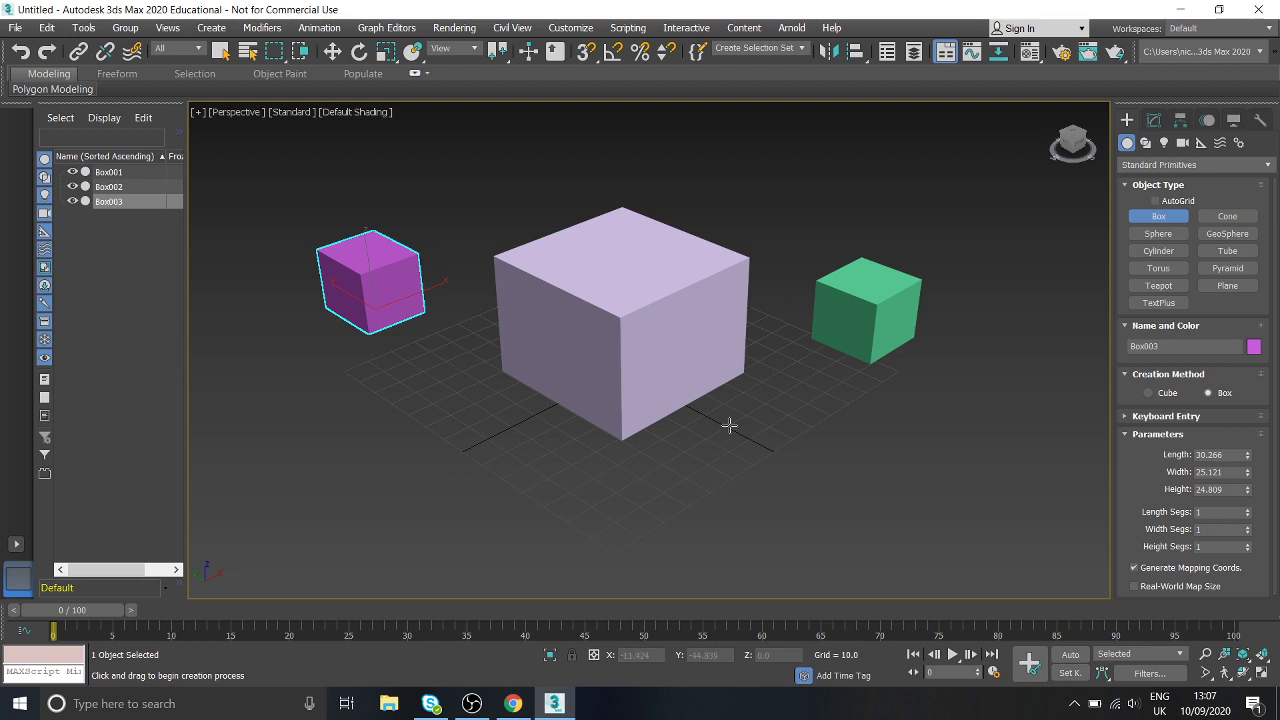
right_click(785, 224)
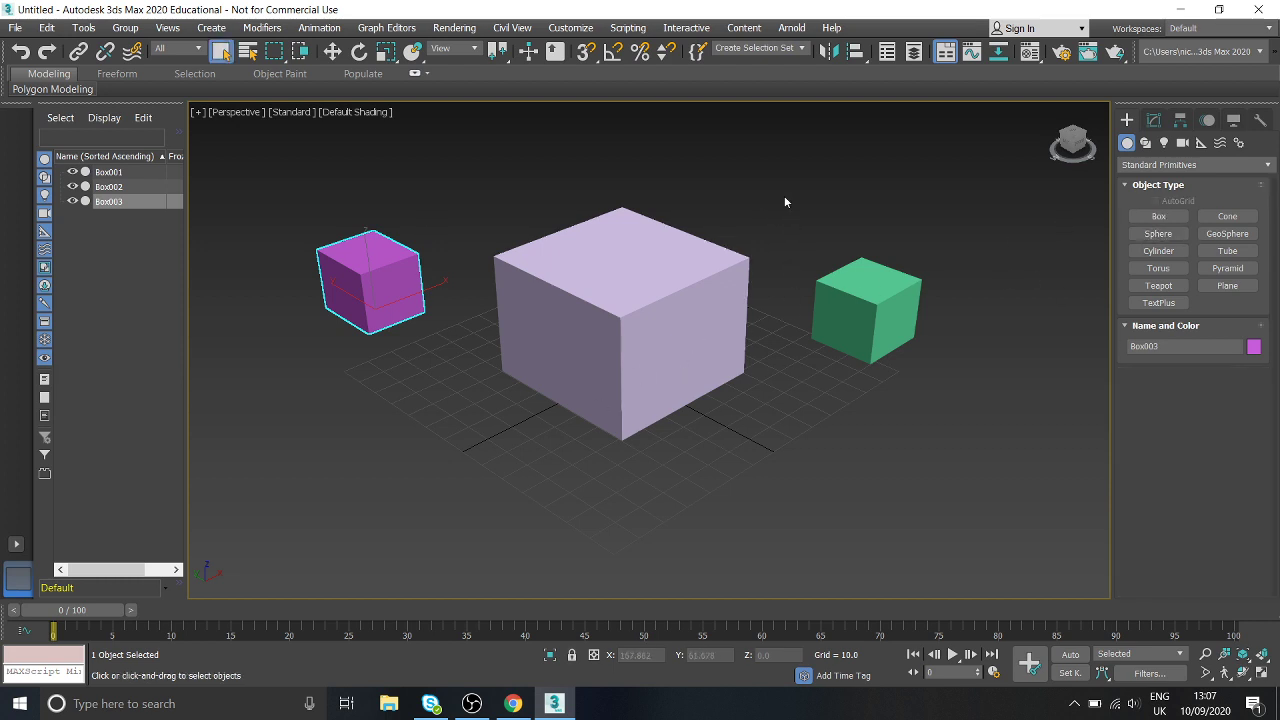
click(831, 226)
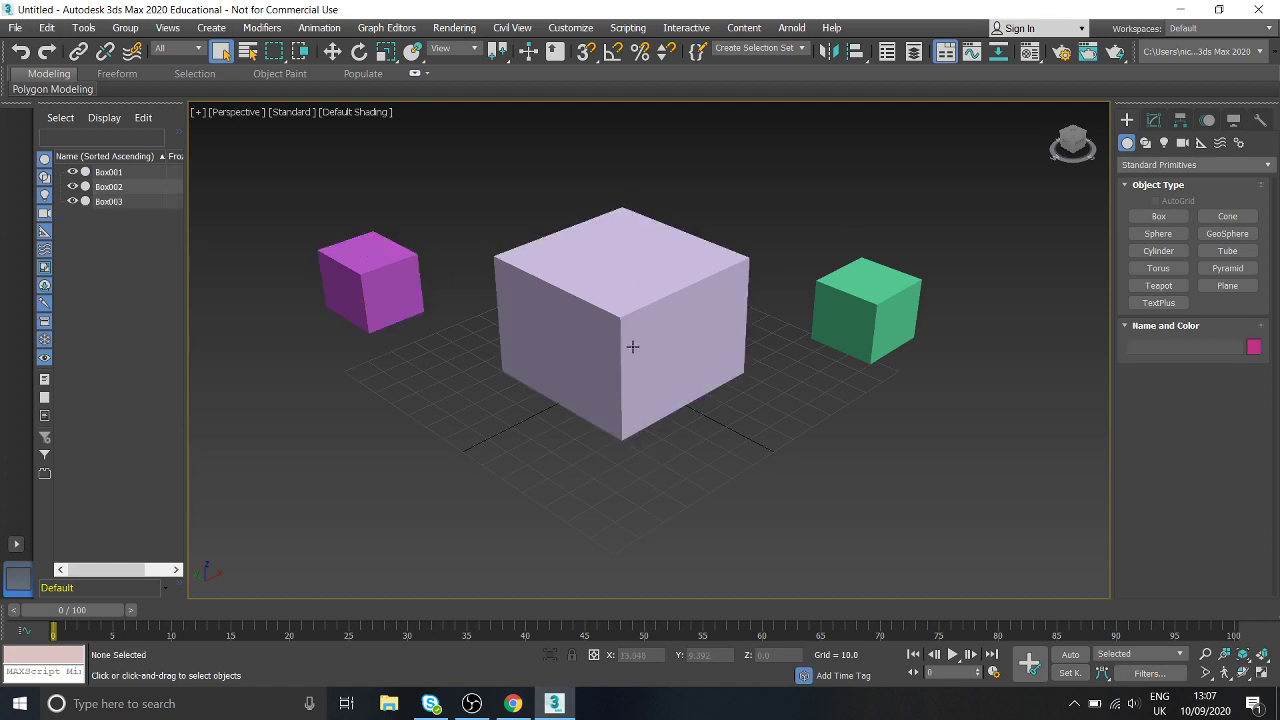
Select the large lavender box and display its editable size and segment parameters
middle_drag(636, 320, 697, 326)
scroll(655, 331, up, 3)
click(643, 323)
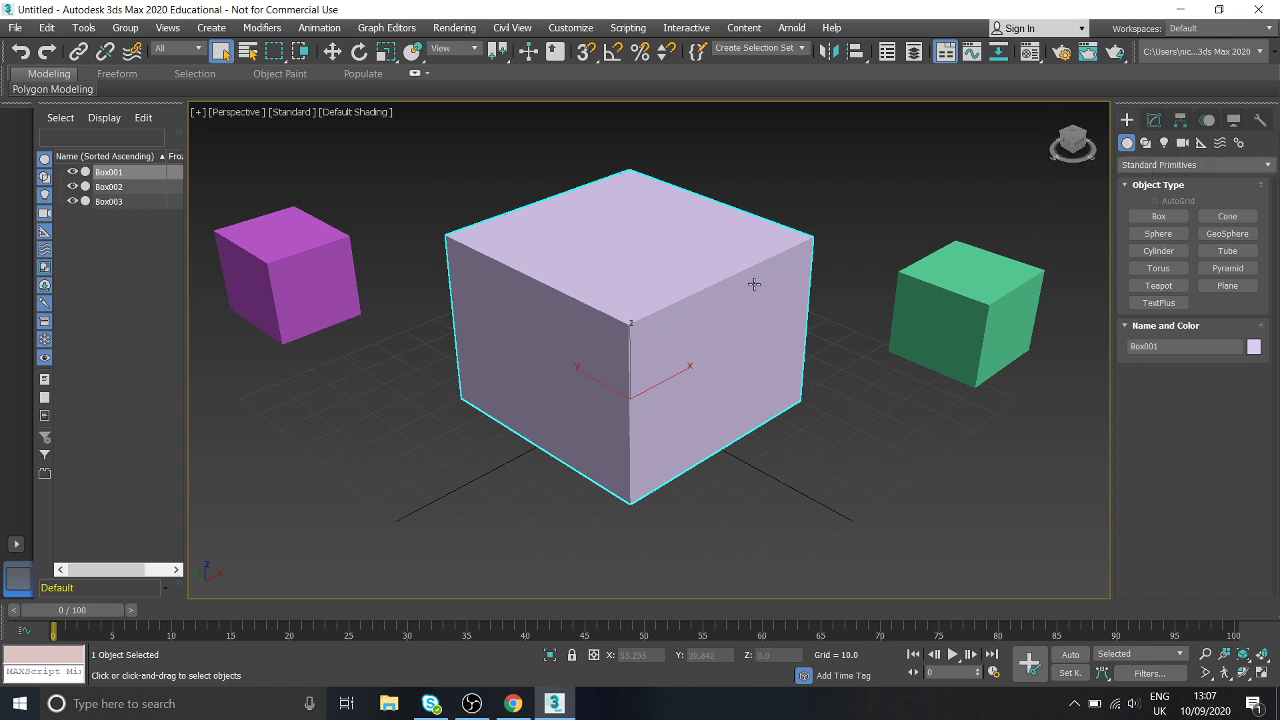
middle_drag(913, 272, 857, 270)
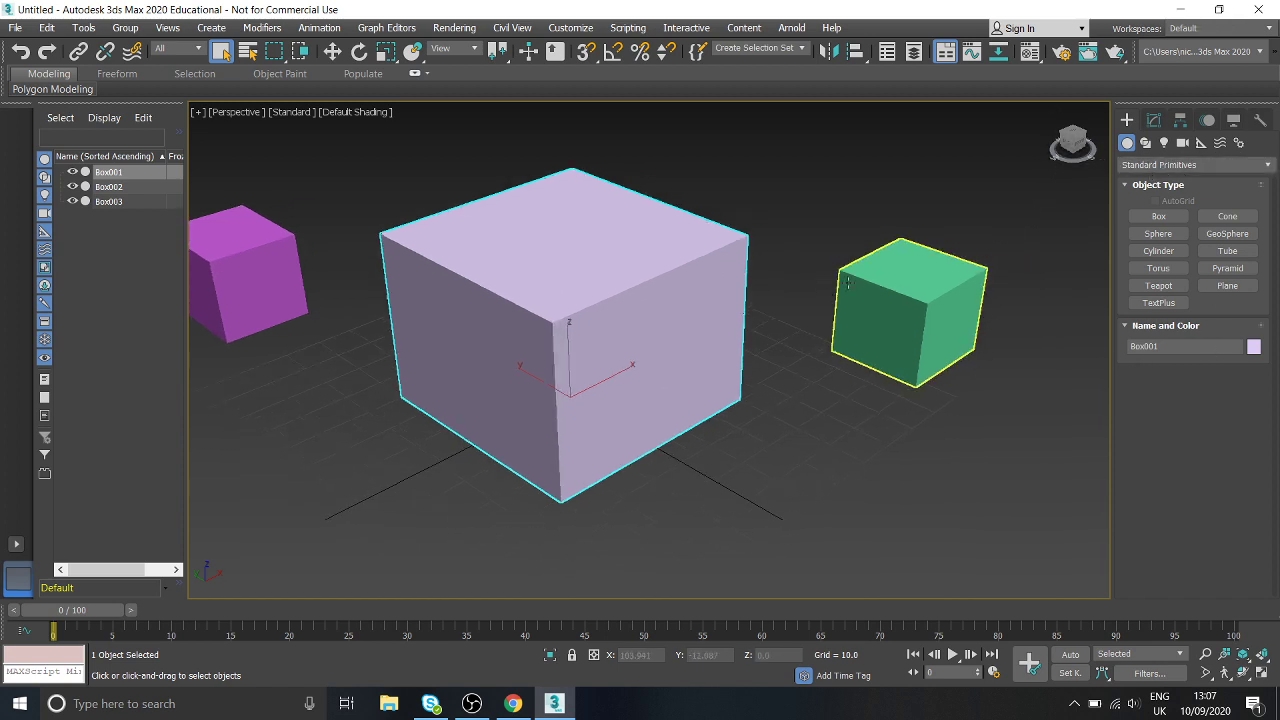
click(1155, 122)
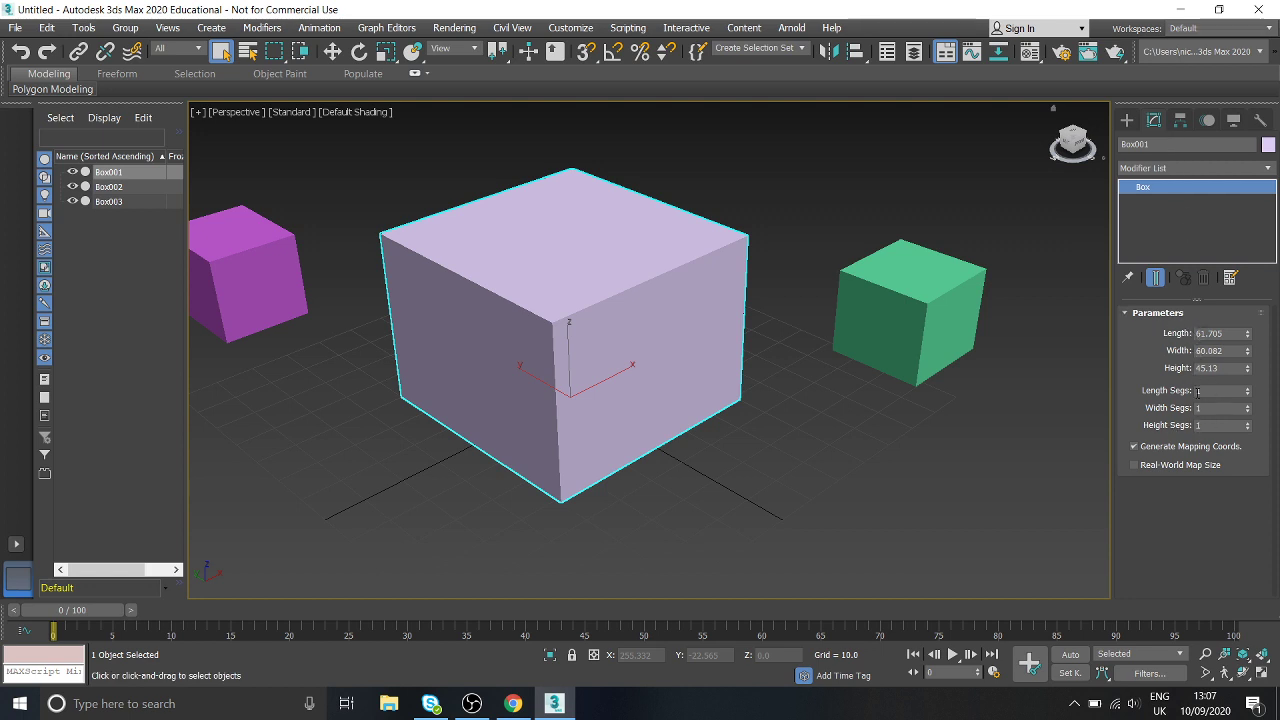
Create a fourth box in front of the green one, about 19 long, 37 wide and 27 high, and leave it deselected
click(1127, 119)
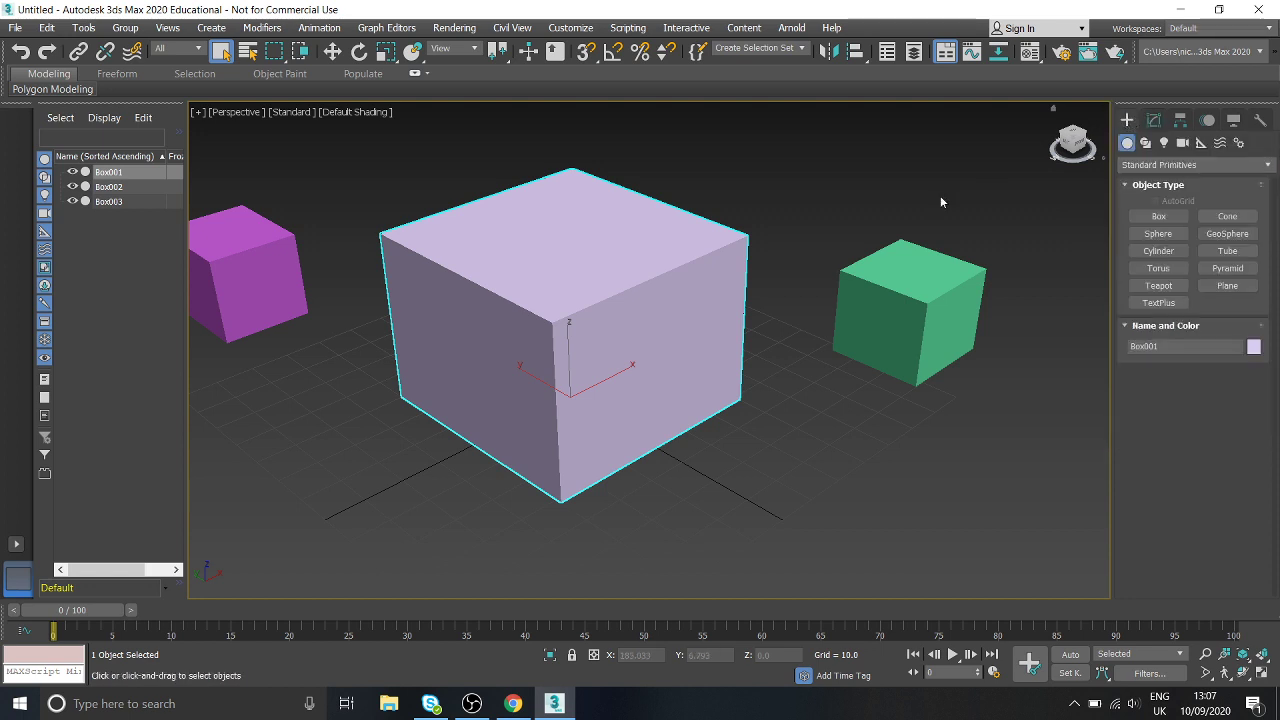
drag(1072, 145, 1090, 147)
click(1158, 216)
drag(800, 432, 760, 541)
click(766, 428)
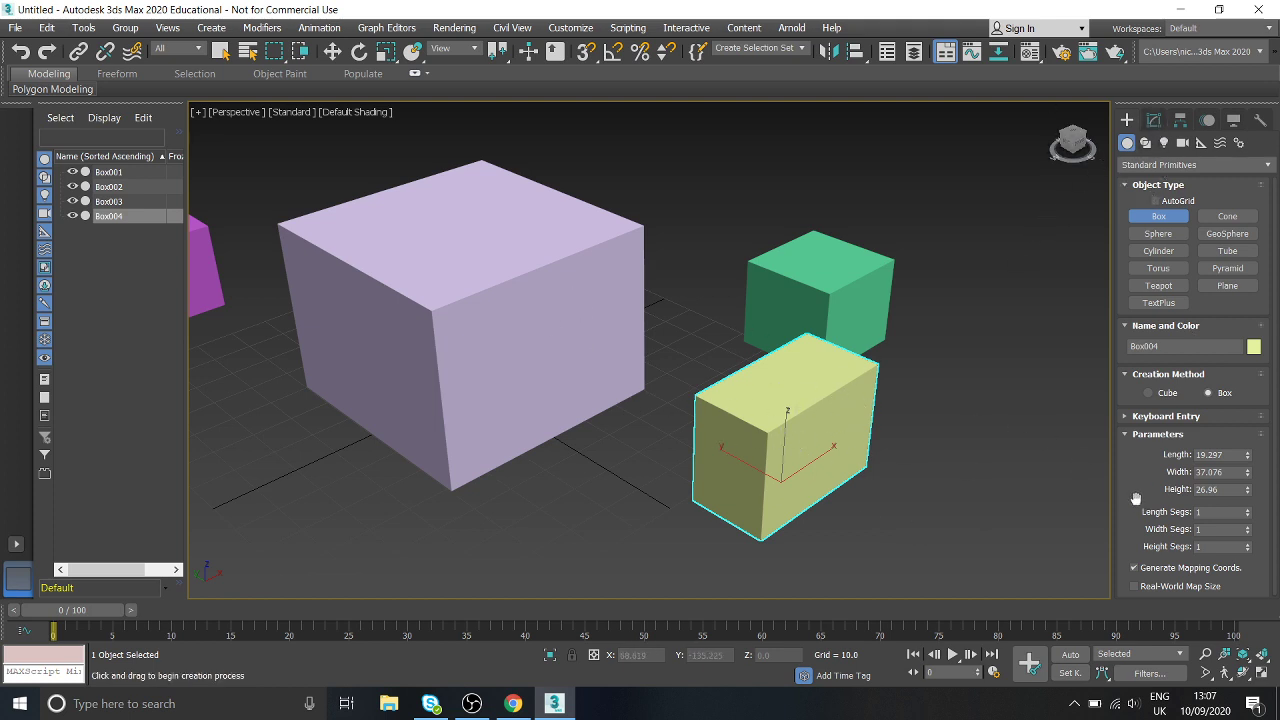
right_click(899, 378)
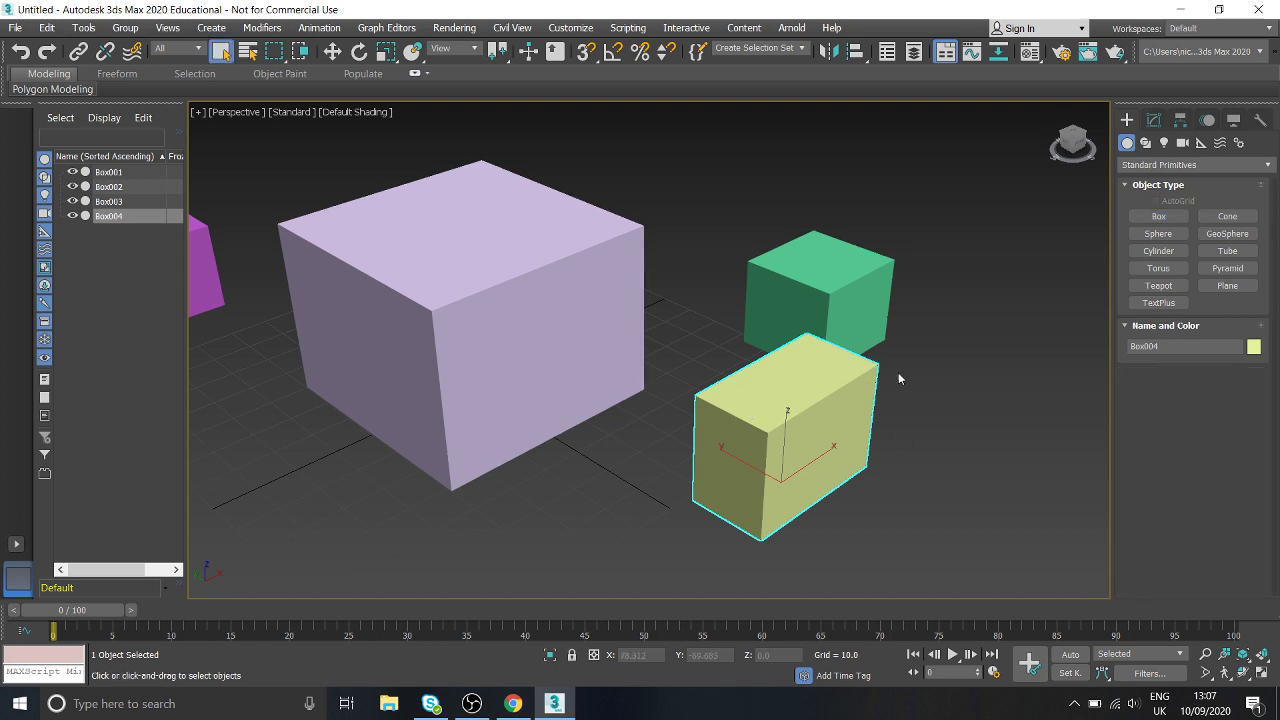
click(942, 420)
Select the large lavender box, display its size parameters and set its length to 50
click(609, 343)
middle_drag(609, 343, 691, 352)
click(1155, 120)
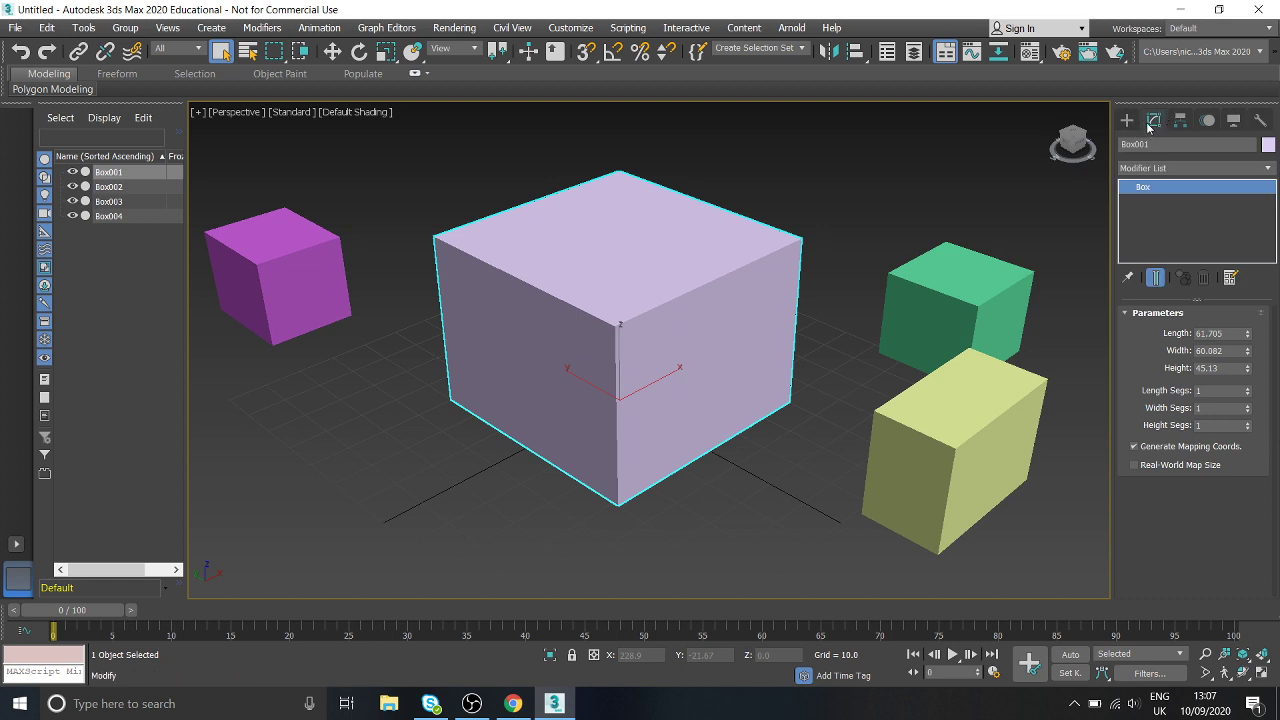
middle_drag(721, 323, 743, 317)
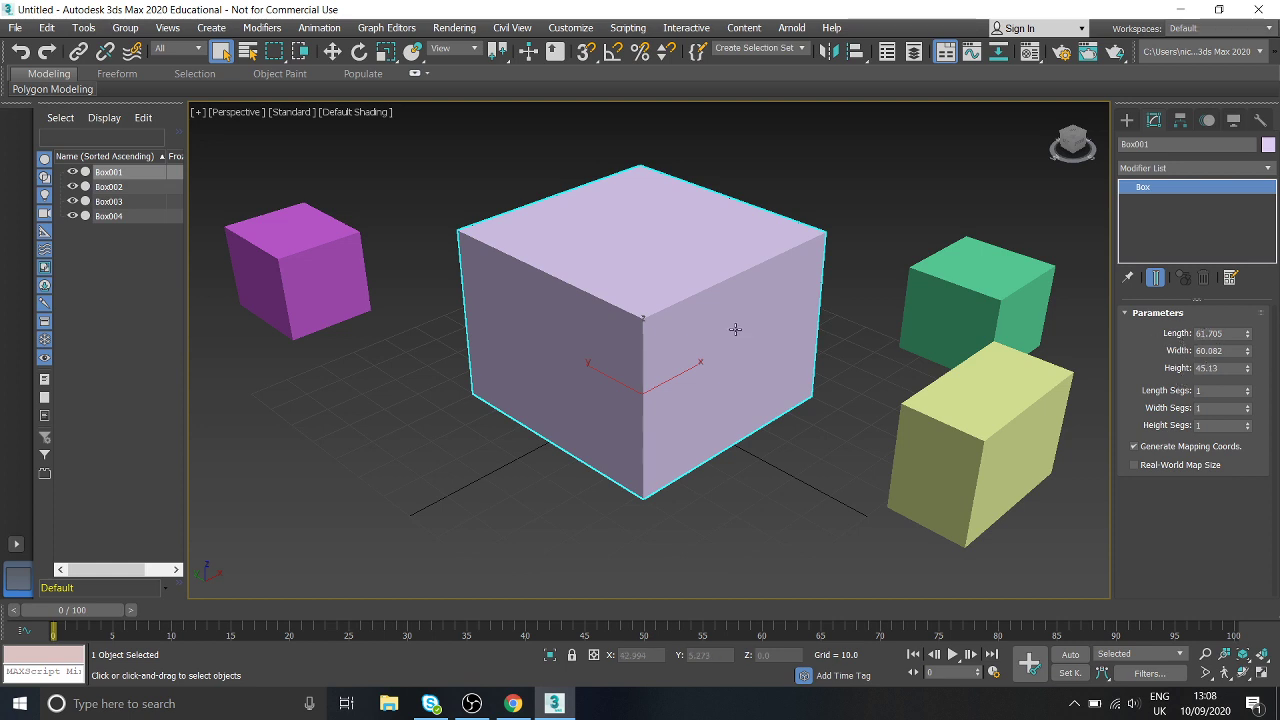
middle_drag(735, 329, 727, 329)
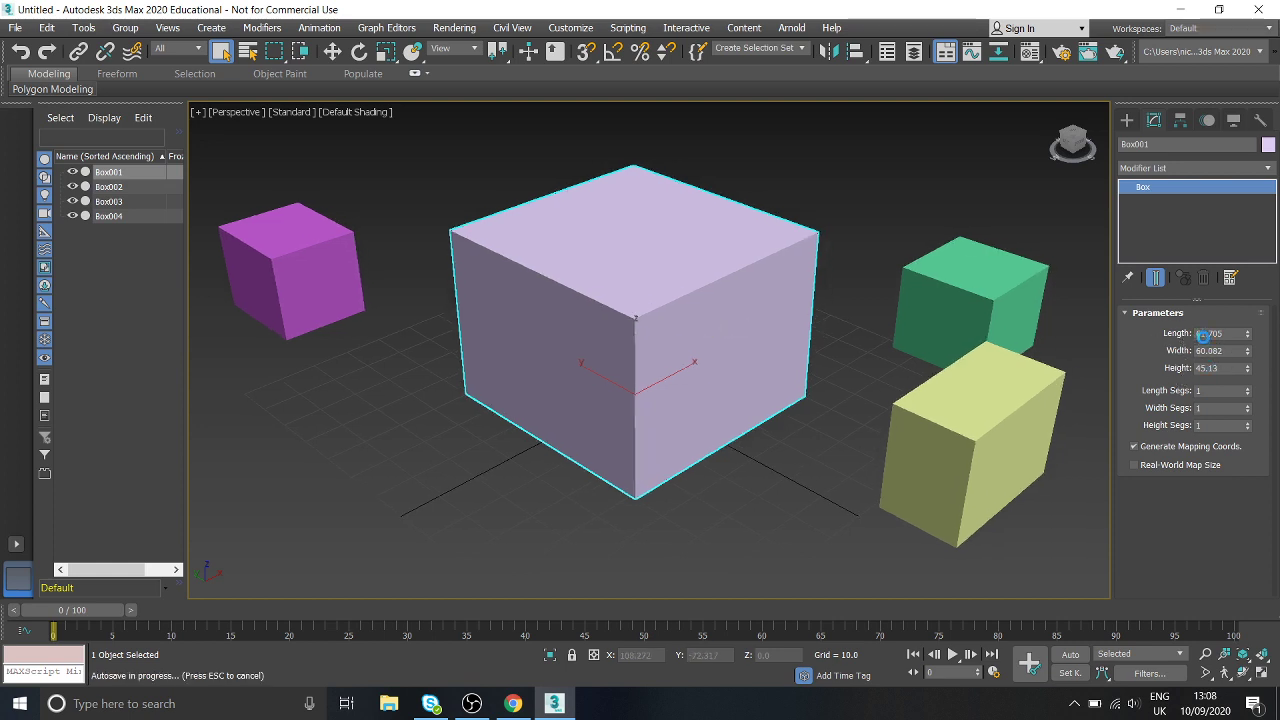
click(1233, 333)
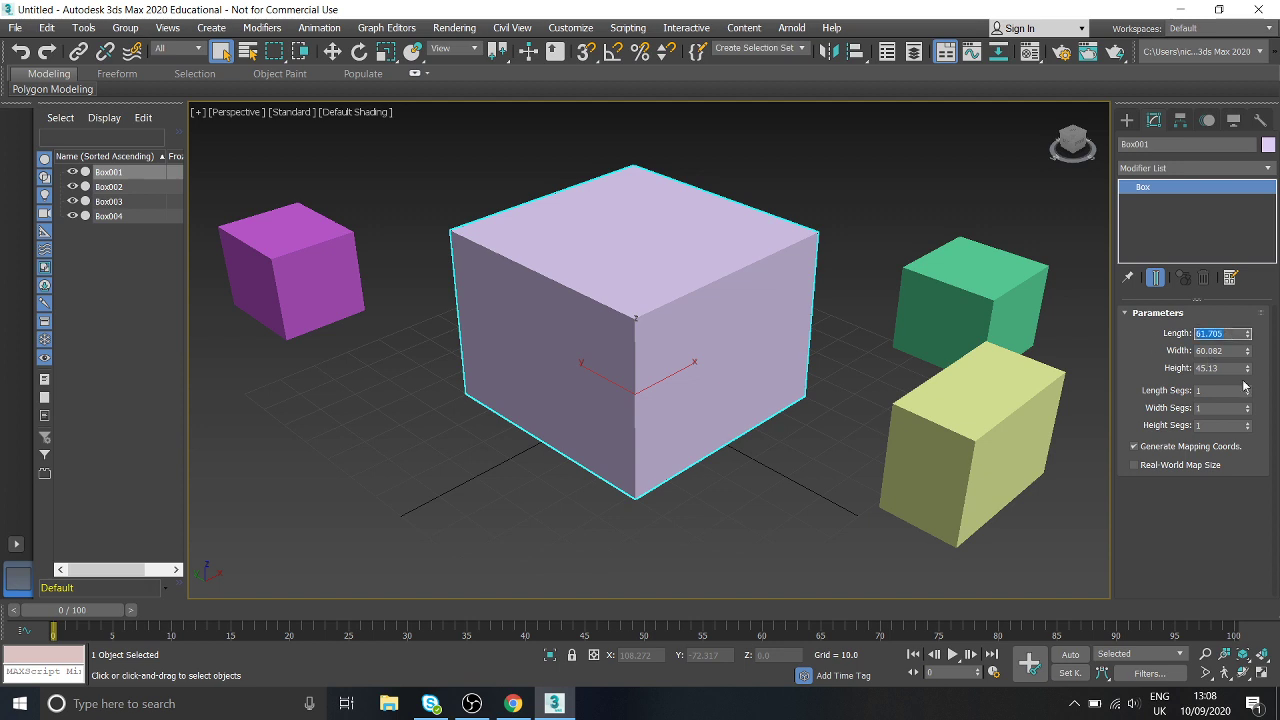
text(50)
key(Return)
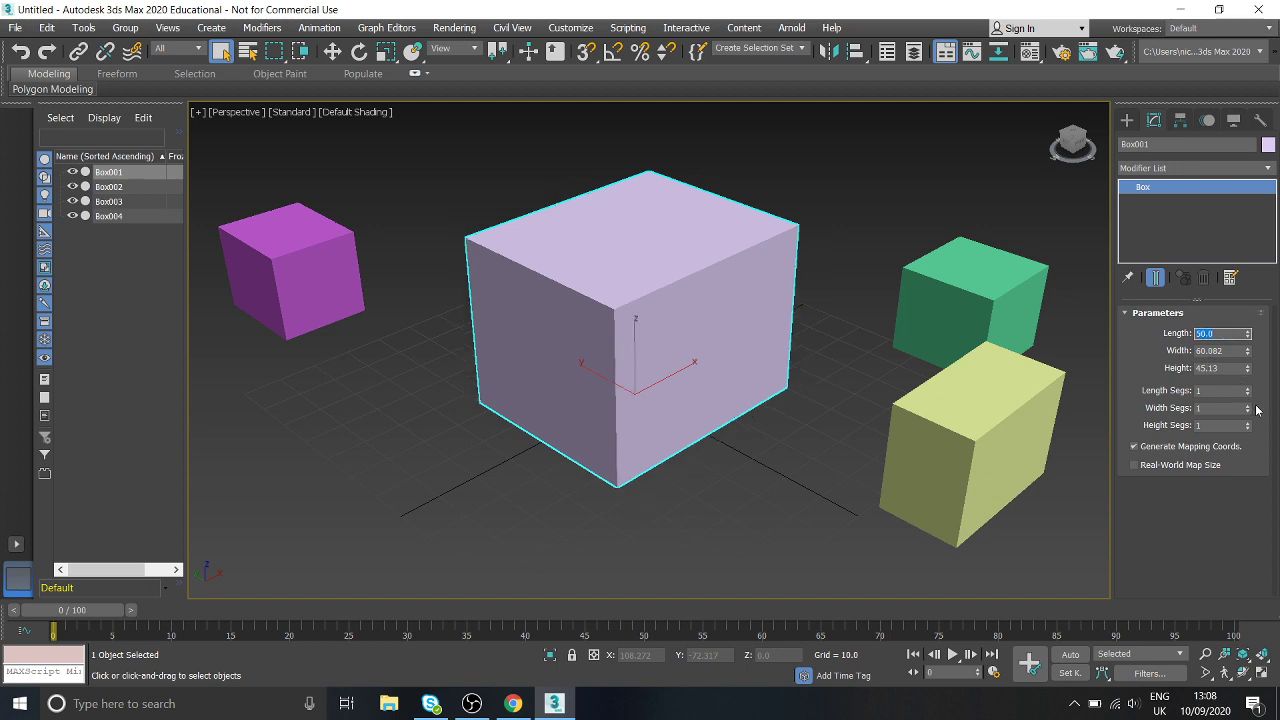
Set the lavender box's width and height to 50 each
click(1233, 350)
text(50)
key(Return)
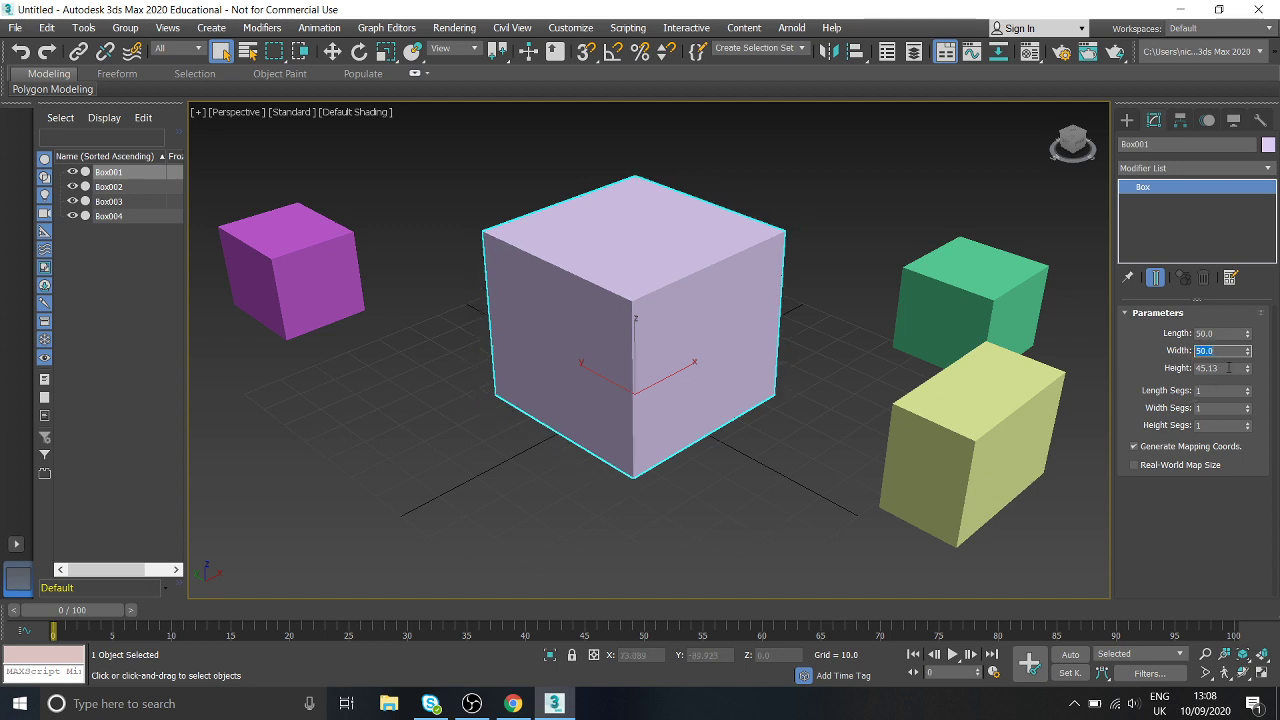
click(1229, 367)
text(50)
key(Return)
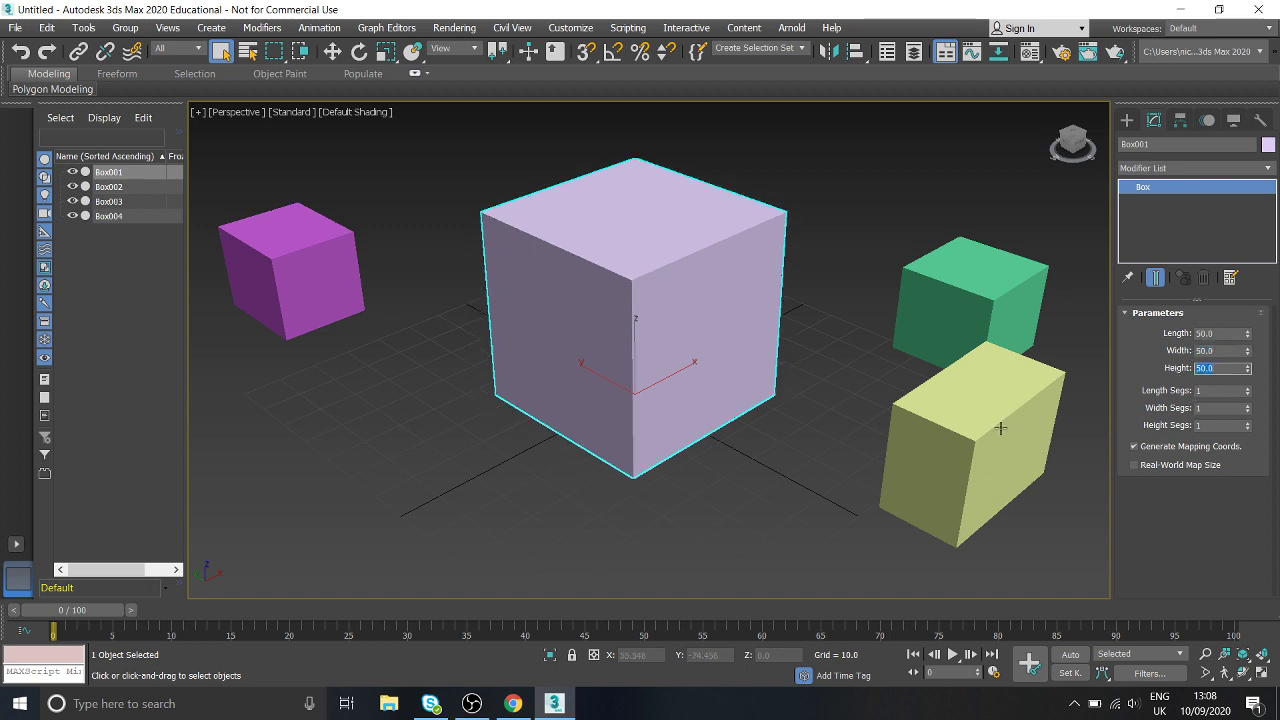
Delete the purple, green and yellow boxes, keeping only the large lavender cube
middle_drag(811, 399, 782, 404)
click(285, 276)
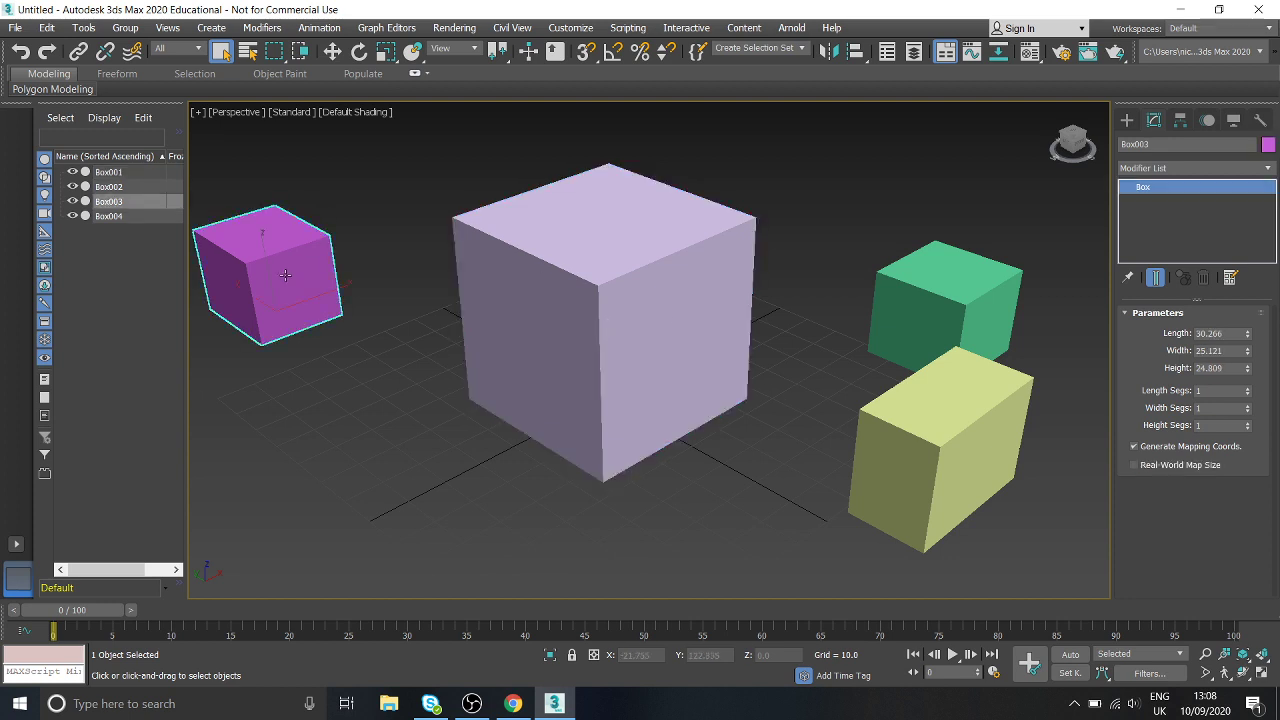
key(Delete)
click(913, 285)
key(Delete)
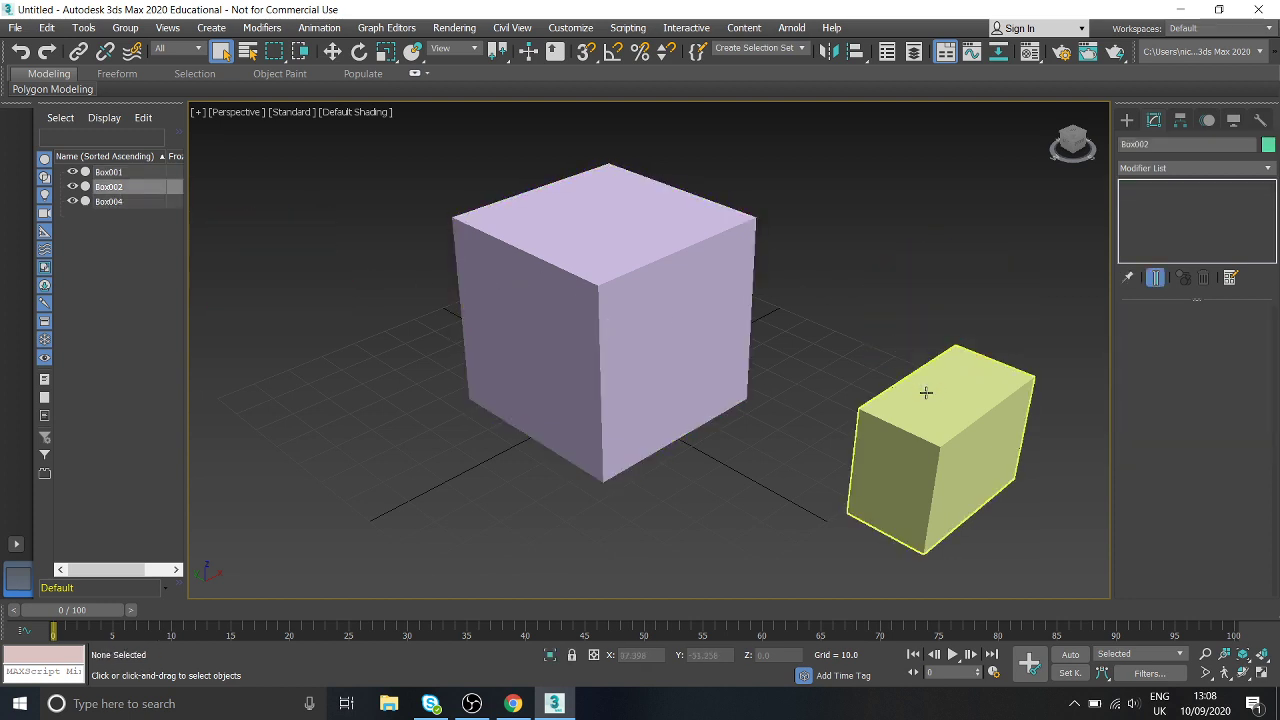
click(926, 392)
key(Delete)
Select the remaining lavender cube and set its length, width and height segments to 3 each
scroll(686, 357, up, 4)
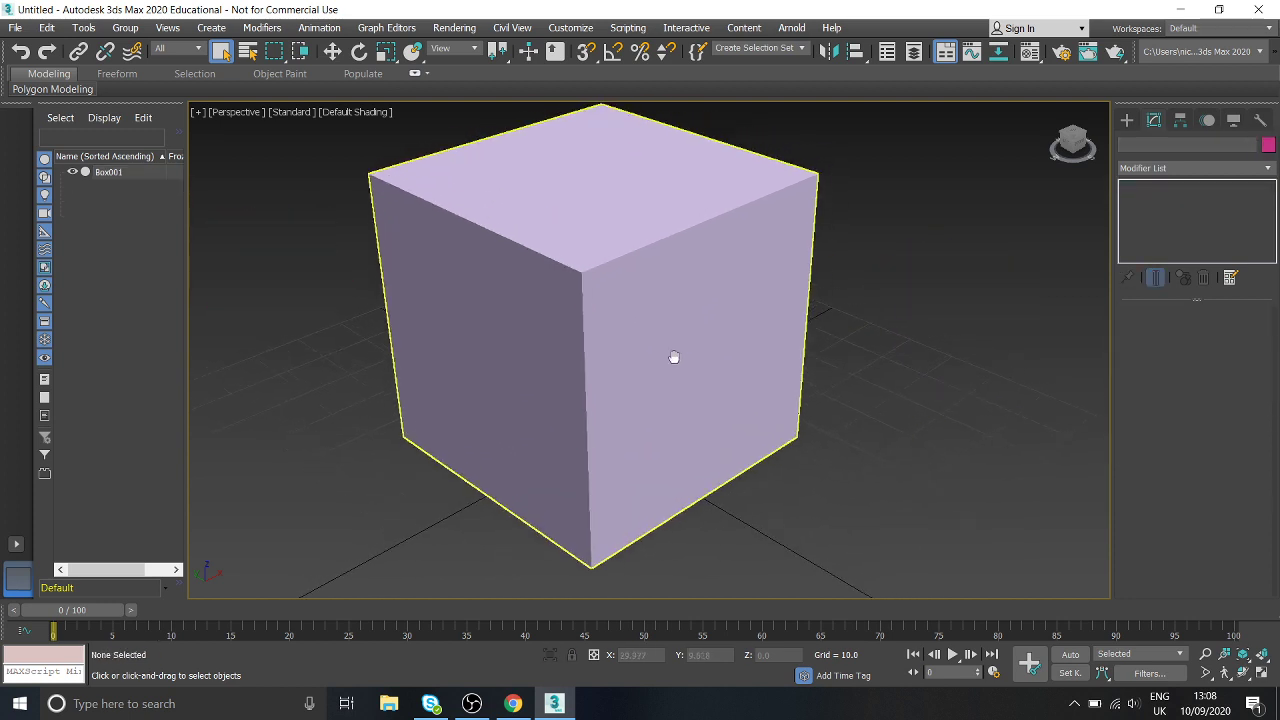
click(671, 334)
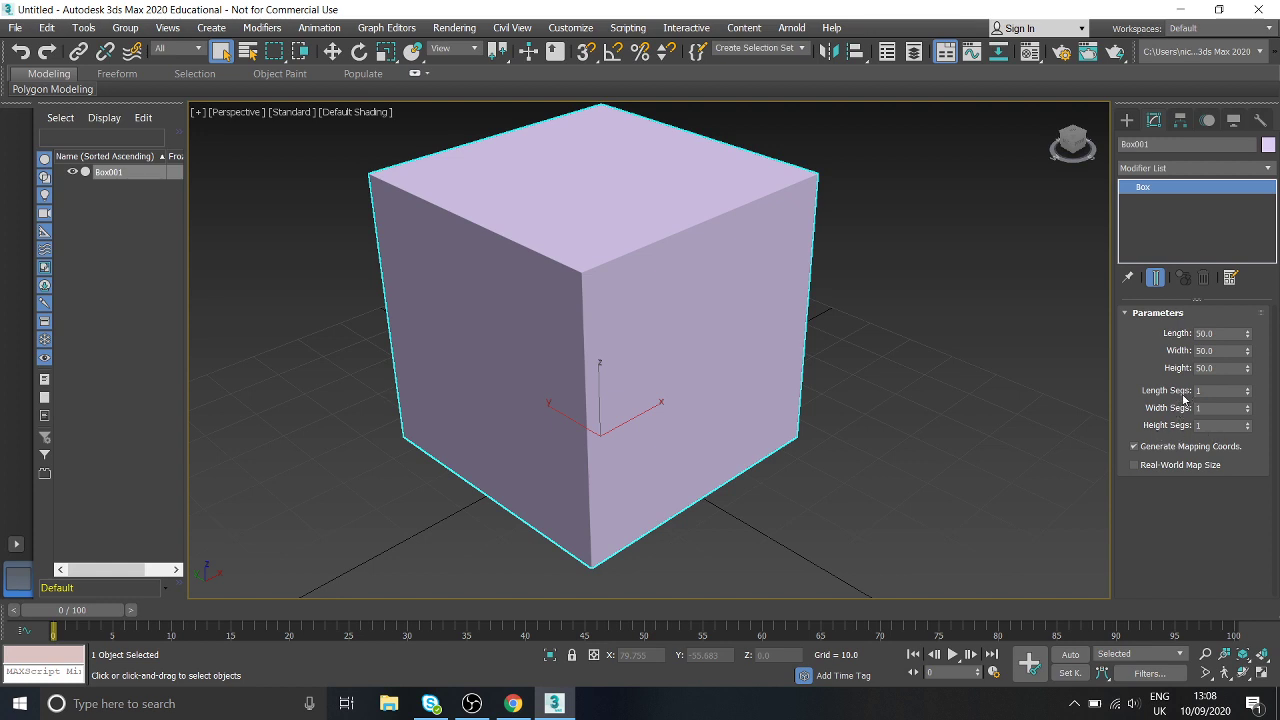
click(1249, 411)
Enable Edged Faces shading in the Perspective viewport to show the cube's segments
click(350, 112)
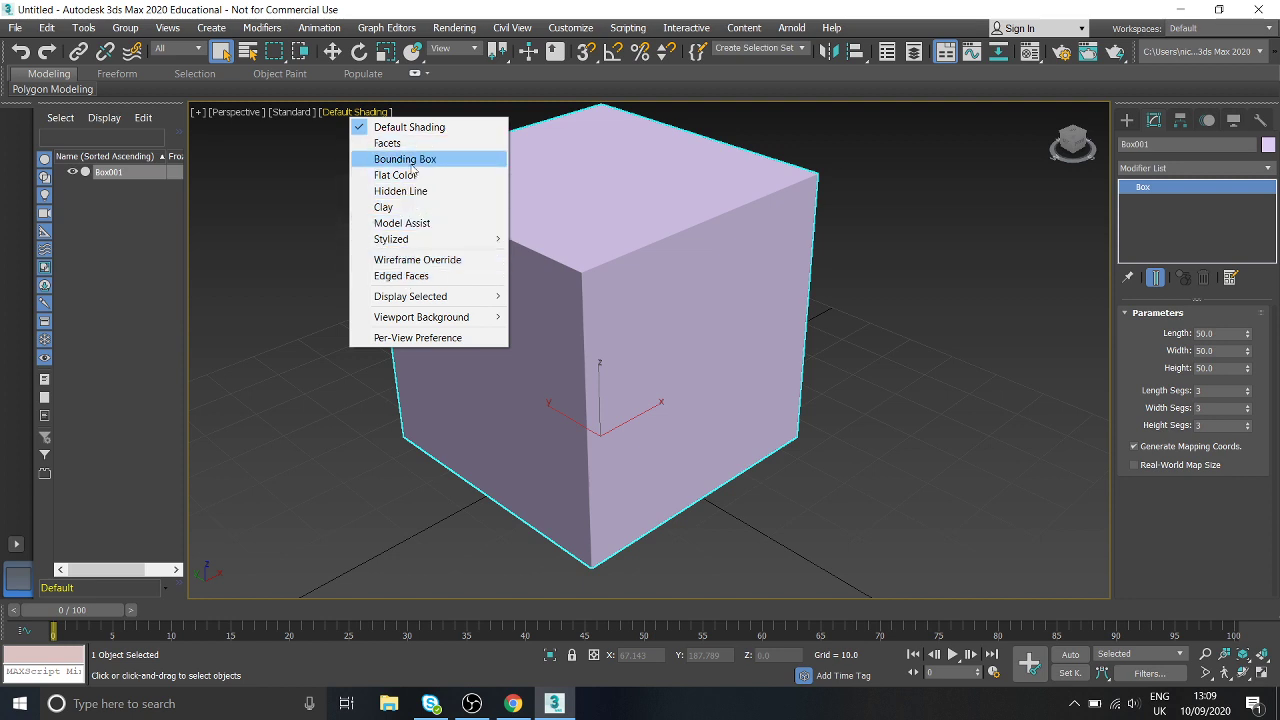
click(409, 277)
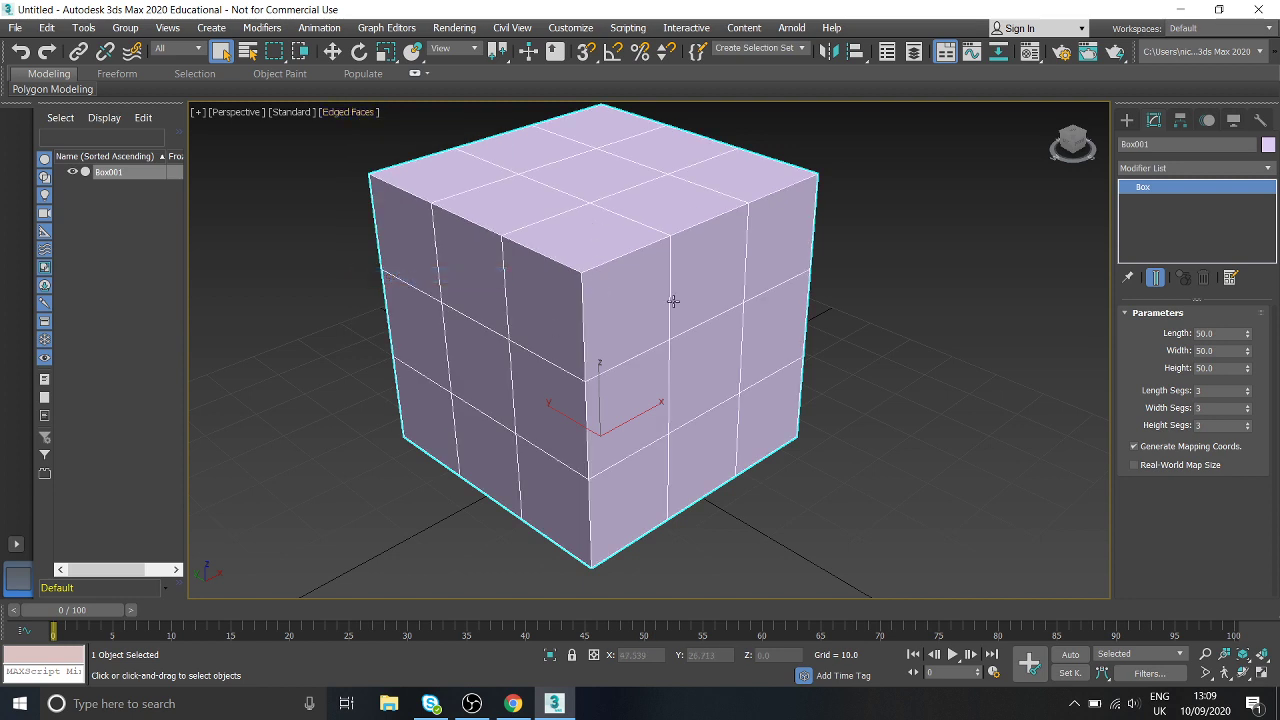
middle_drag(686, 321, 684, 323)
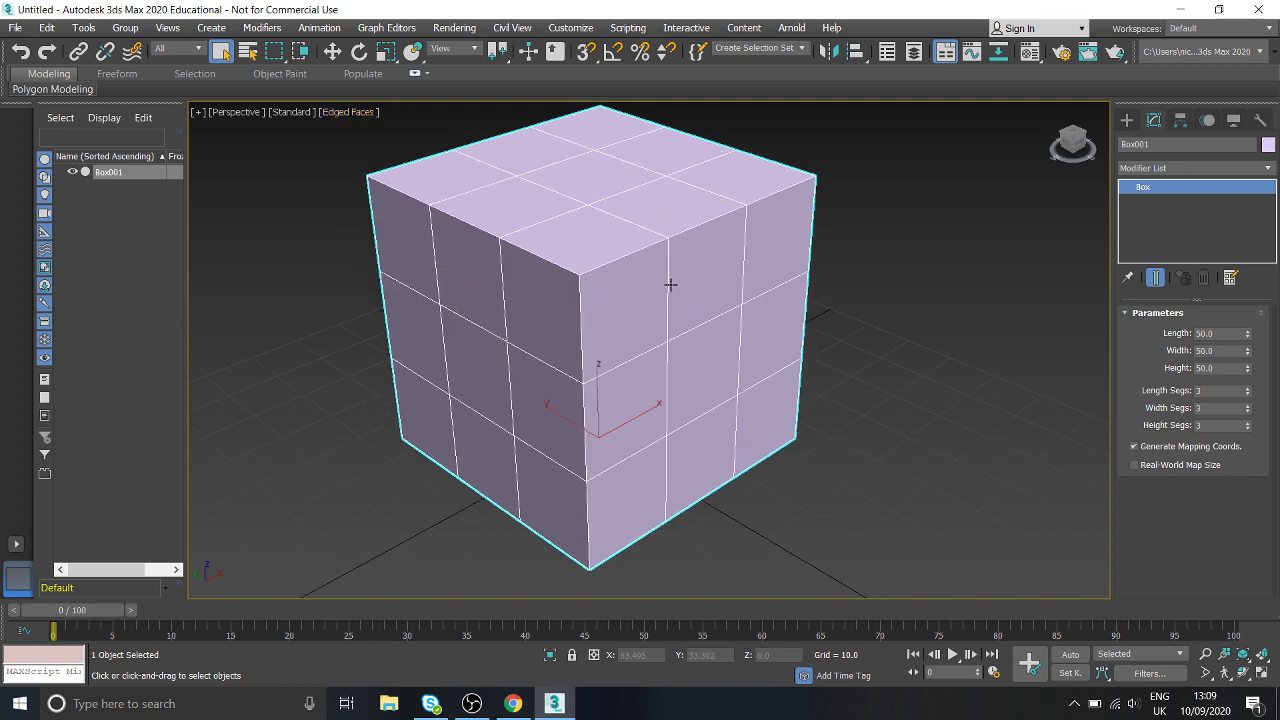
Reduce the cube's length, width and height segments to 1 each
drag(1247, 394, 1249, 399)
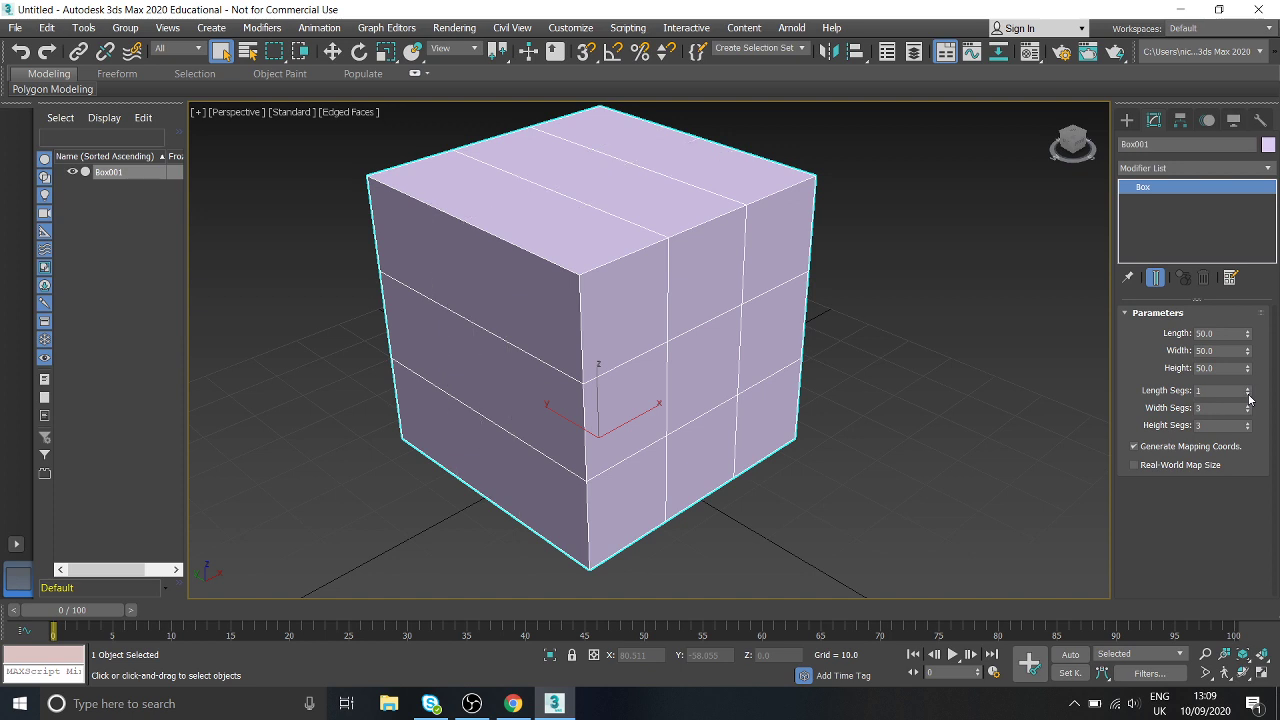
click(1247, 412)
click(1247, 412)
click(1248, 429)
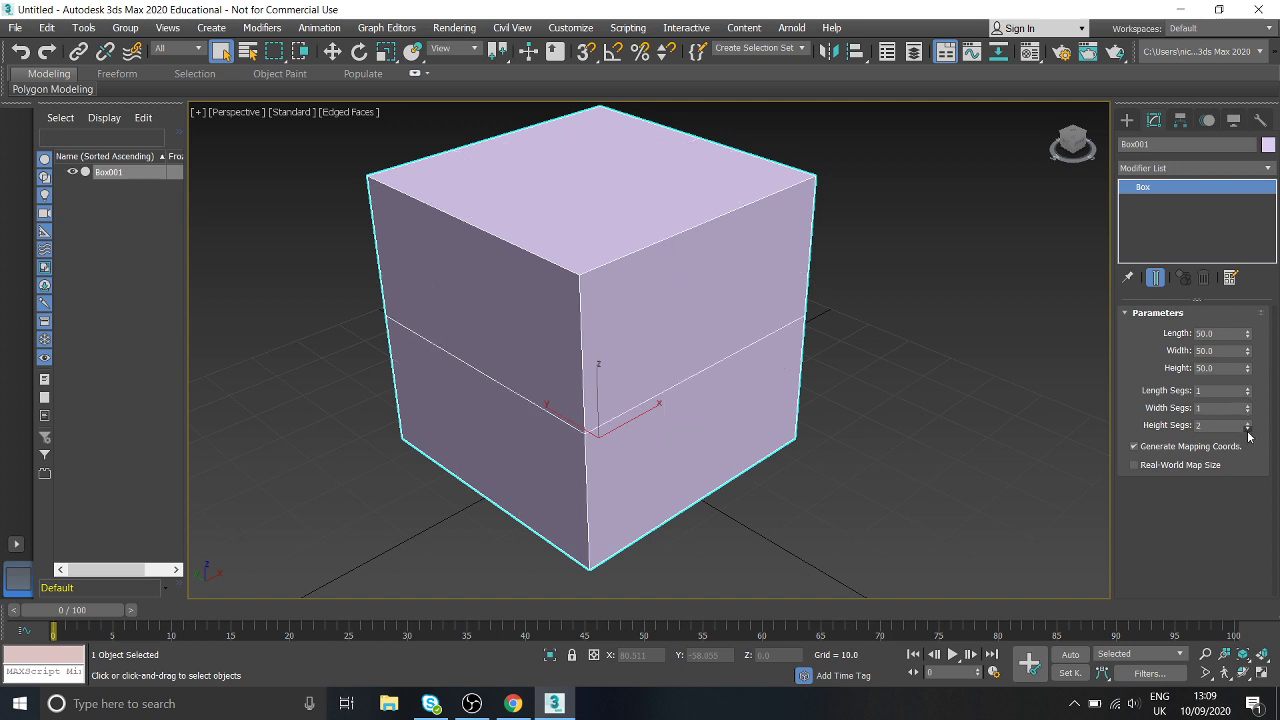
click(1248, 429)
Raise the cube's height, width and length segments back to 3 each
click(1248, 424)
click(1248, 424)
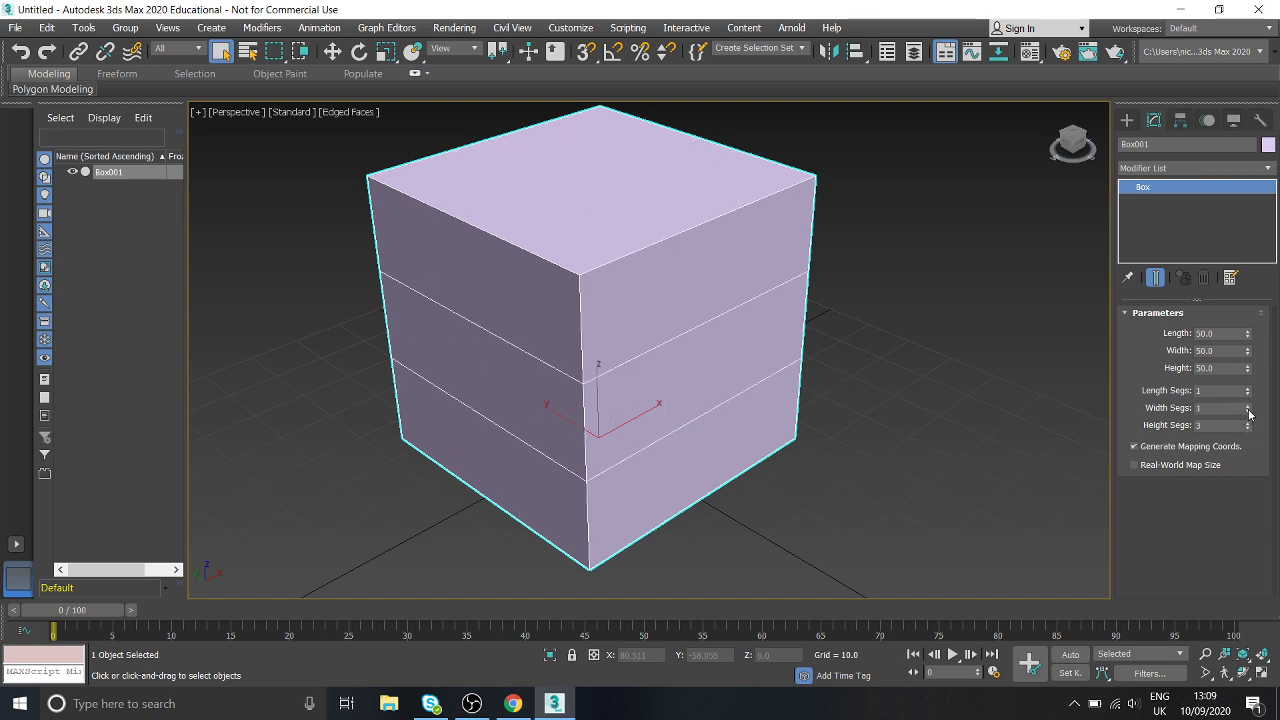
click(1248, 407)
click(1248, 407)
click(1248, 390)
click(1248, 390)
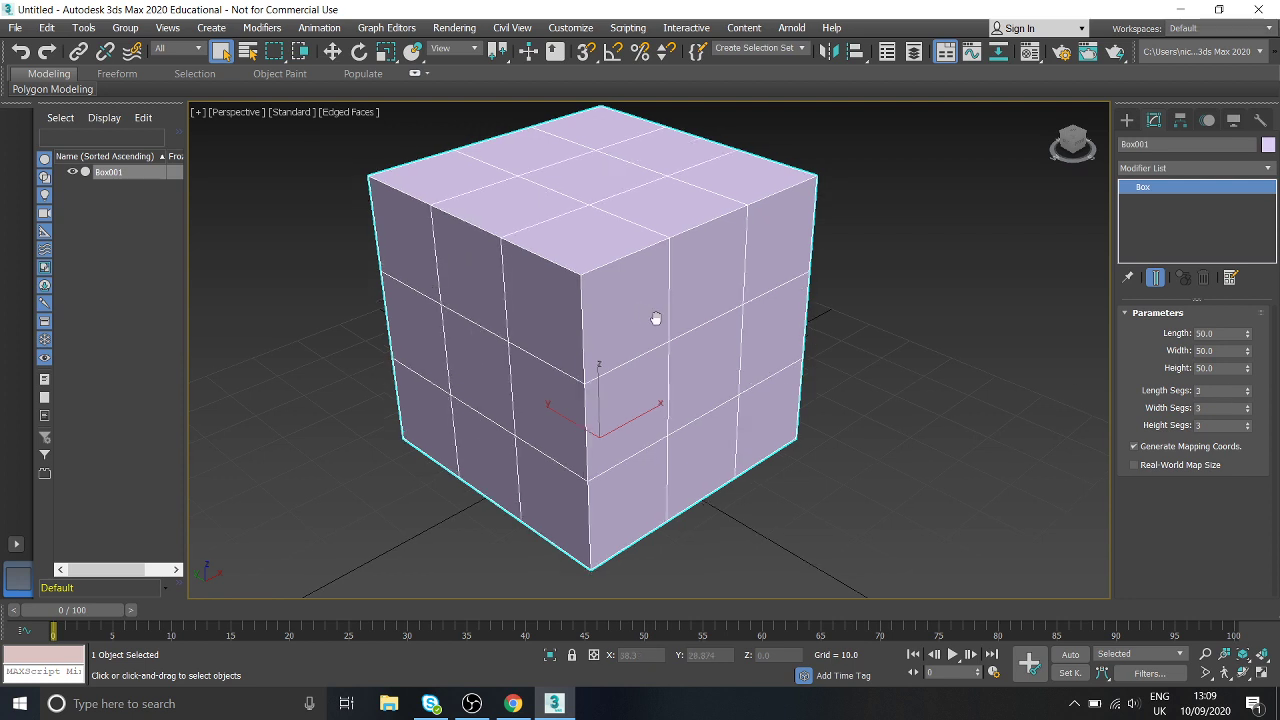
middle_drag(657, 317, 669, 318)
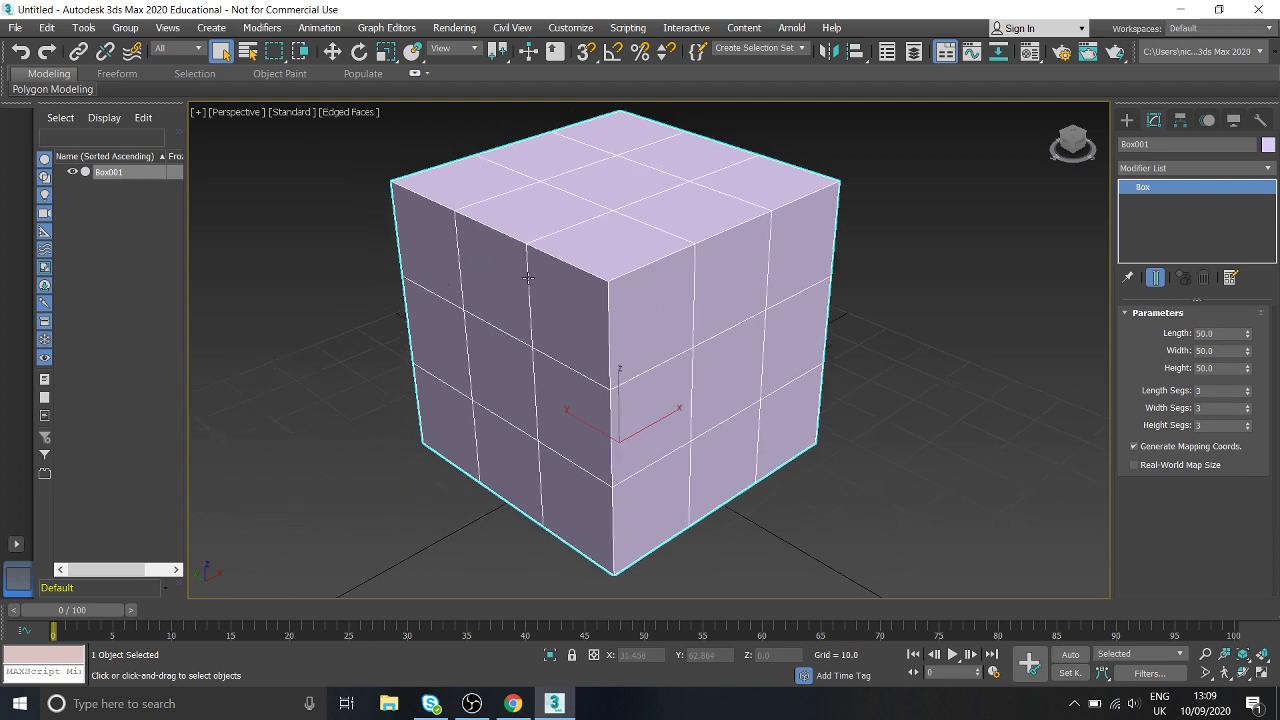
middle_drag(527, 278, 566, 291)
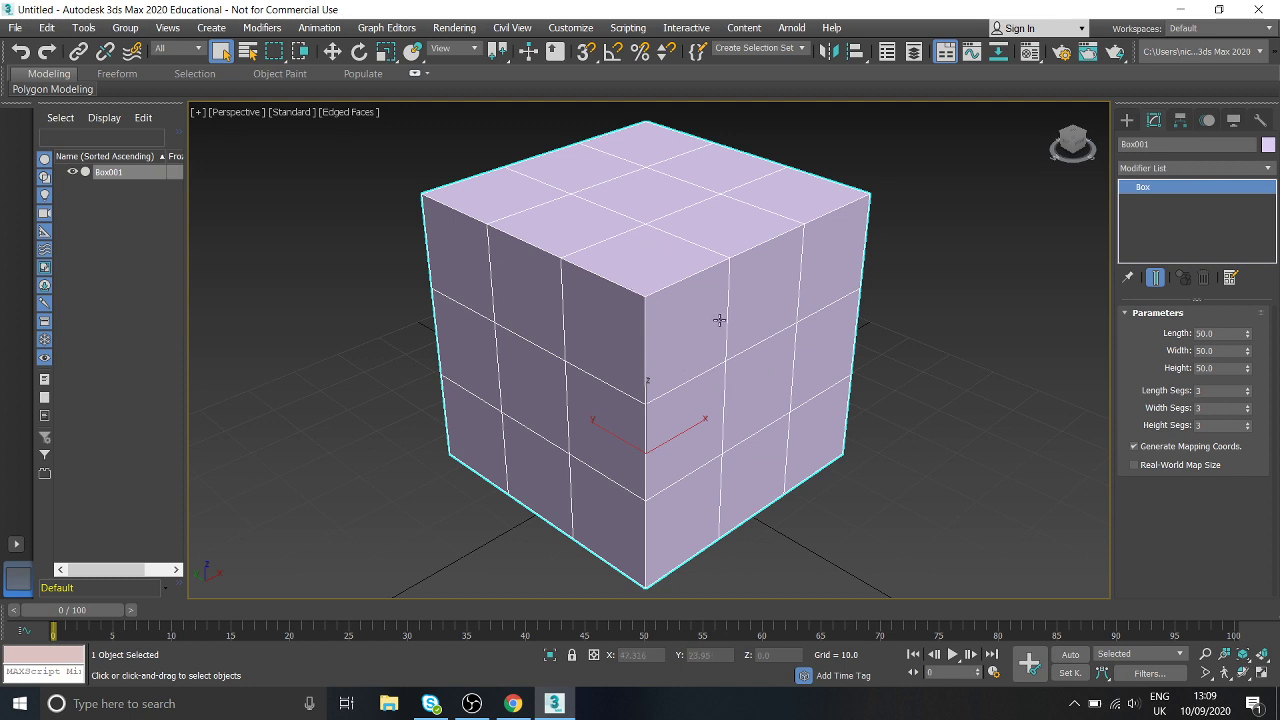
scroll(715, 321, down, 5)
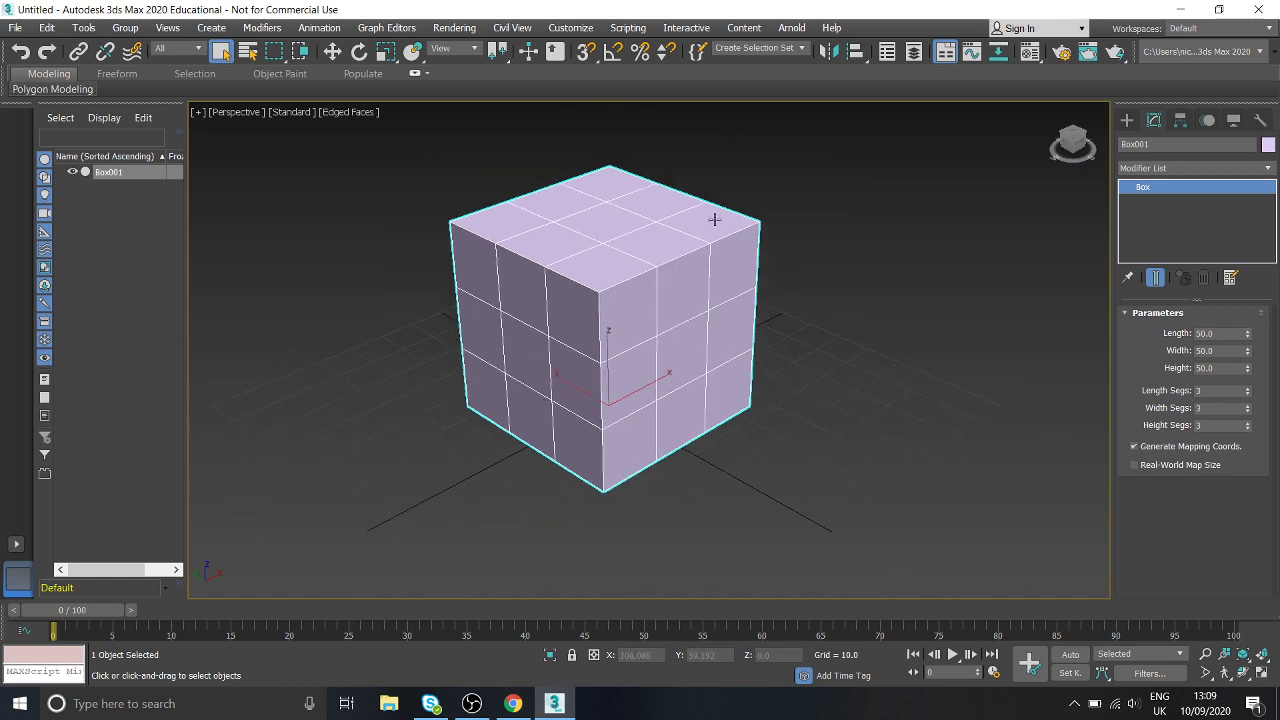
middle_drag(745, 268, 717, 269)
right_click(795, 268)
click(758, 273)
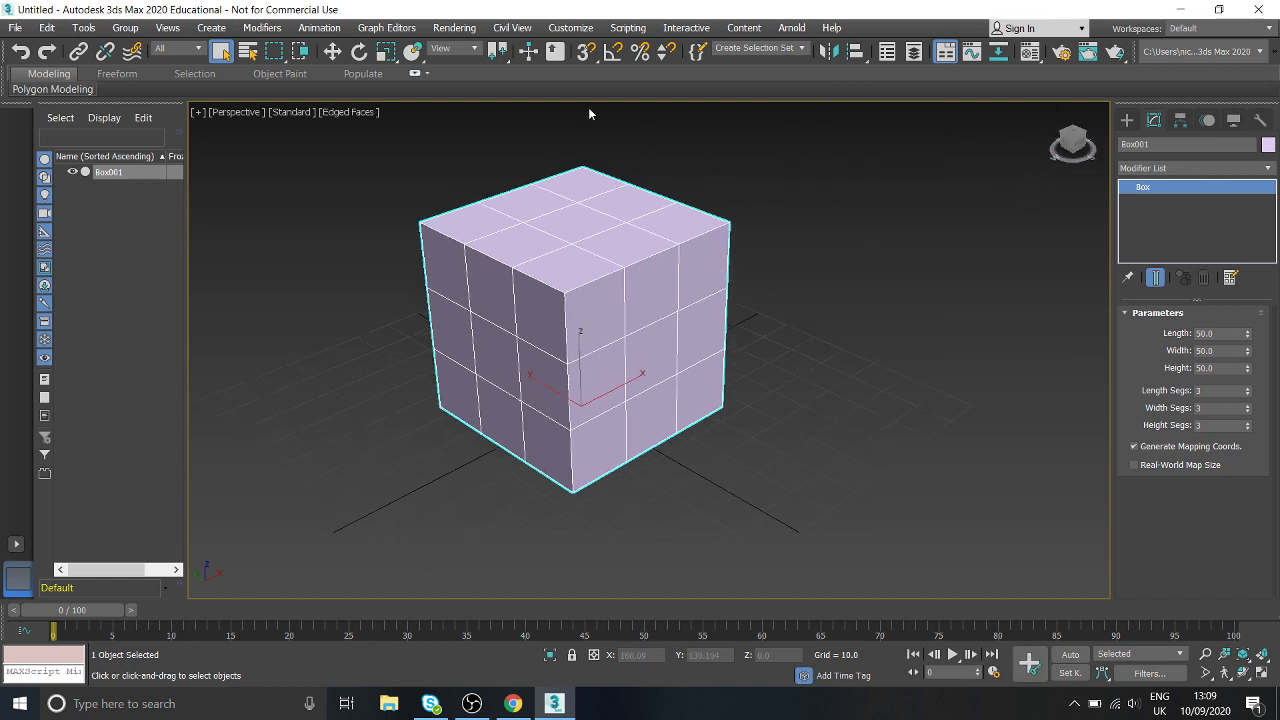
middle_drag(560, 189, 615, 212)
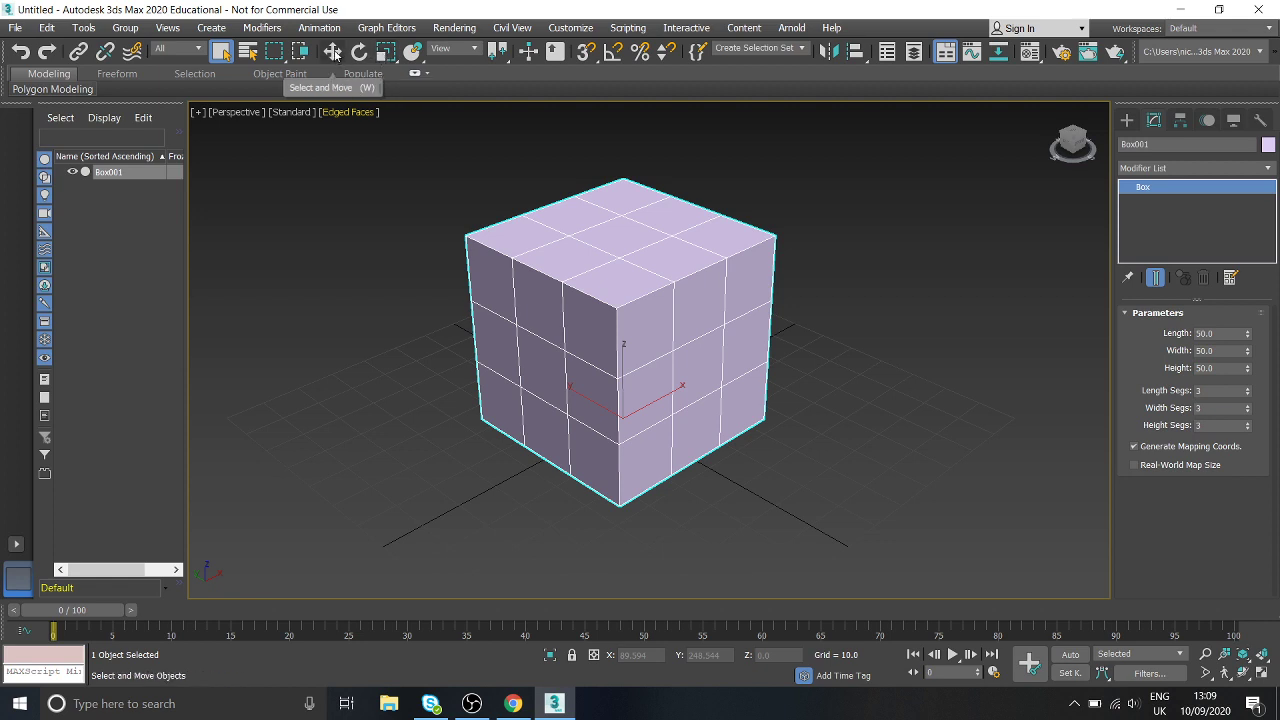
Move the cube freehand along its axes to about X -8.5, Y -6.0, Z 0.4
click(333, 52)
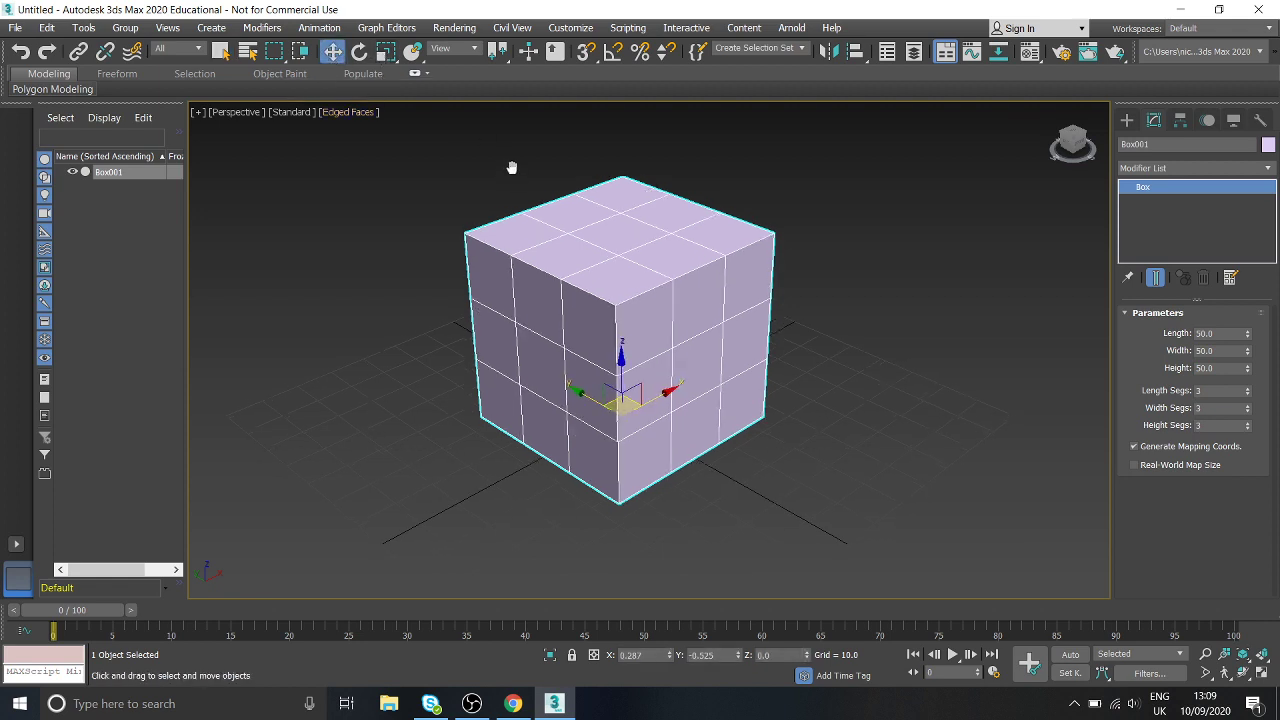
middle_drag(511, 167, 511, 161)
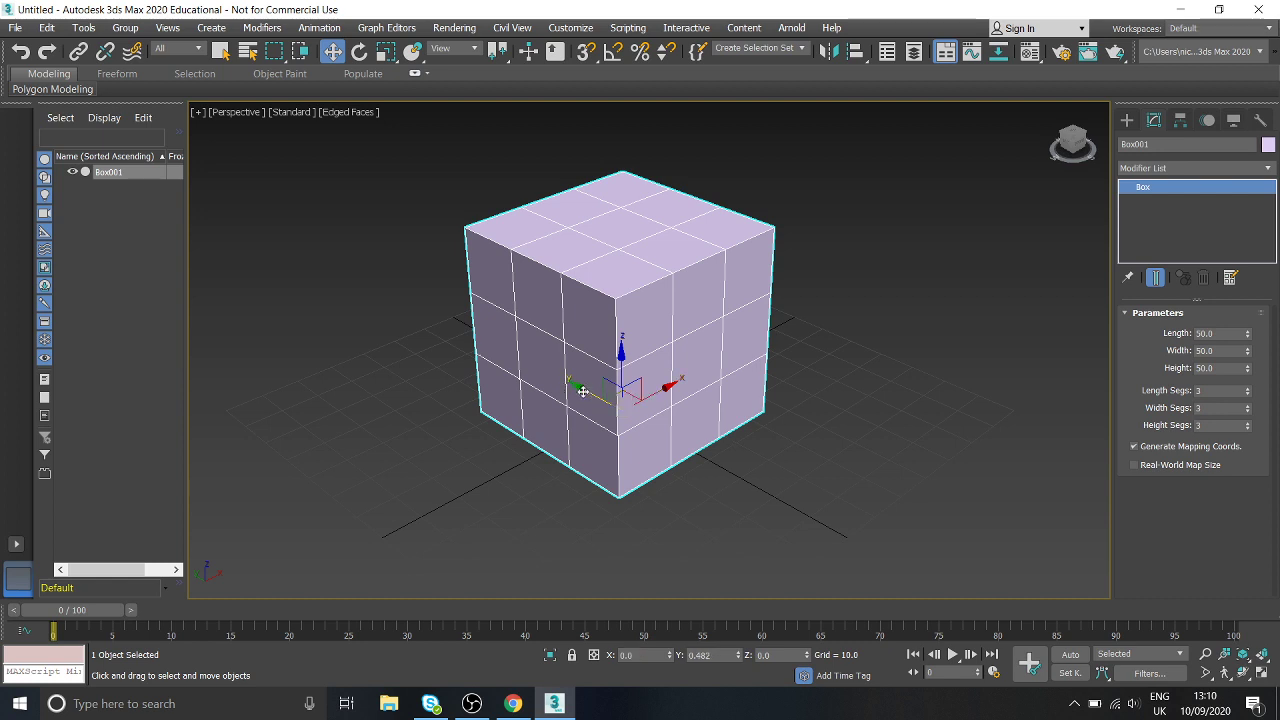
drag(583, 391, 552, 417)
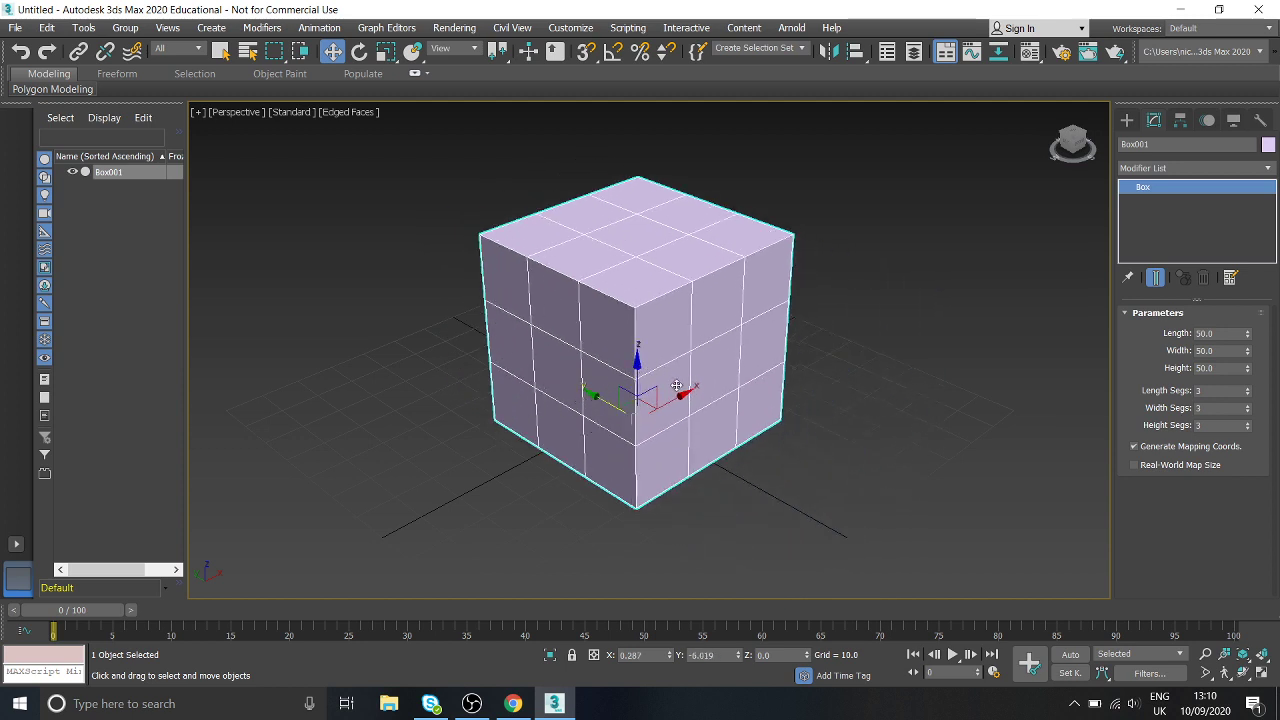
drag(636, 367, 629, 407)
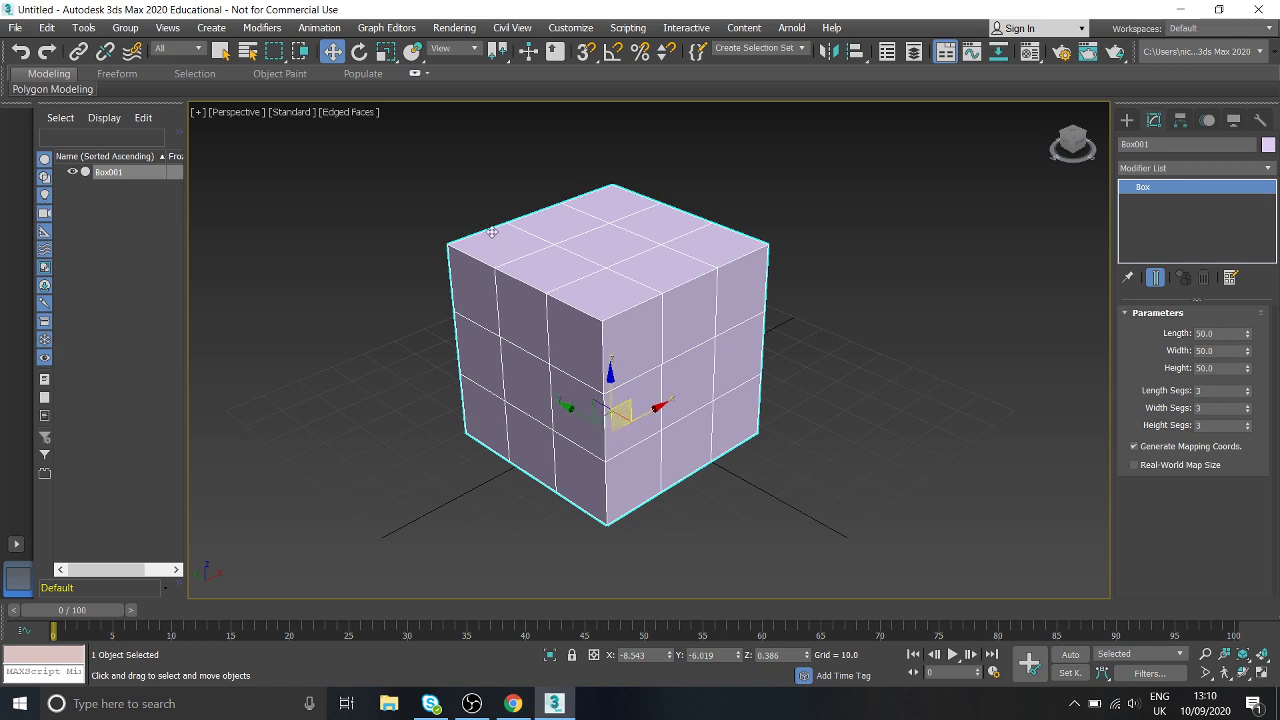
Rotate the cube freehand so it is tilted, about -19° in X, -2° in Y and 15° in Z
click(361, 53)
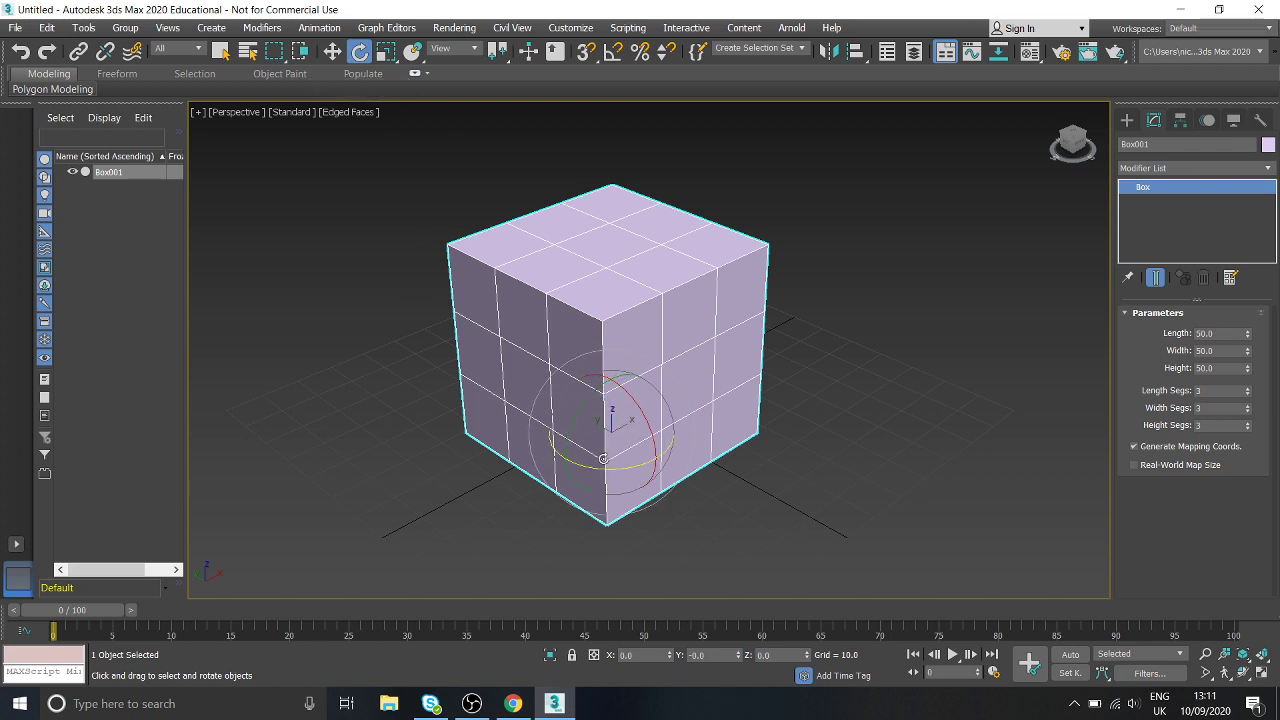
drag(631, 399, 622, 459)
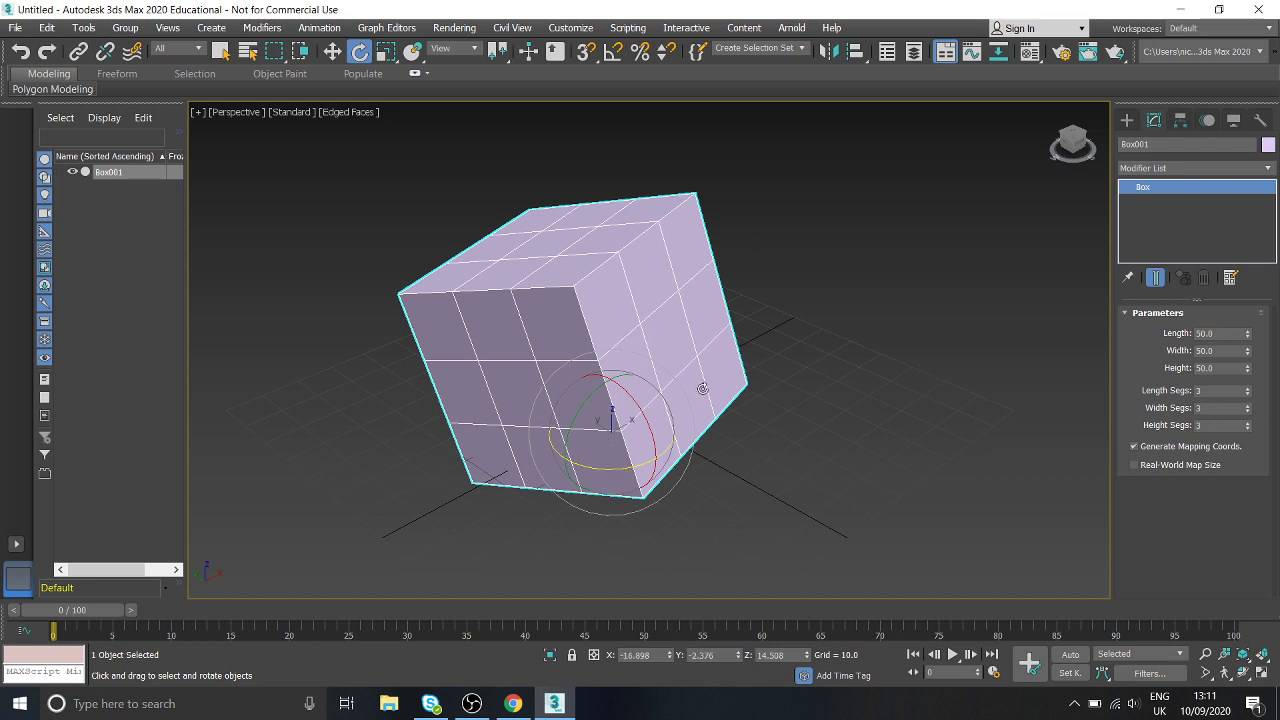
middle_drag(641, 347, 628, 333)
Try scaling the tilted cube non-uniformly, first along its X axis and again at another handle, undoing each attempt
click(386, 51)
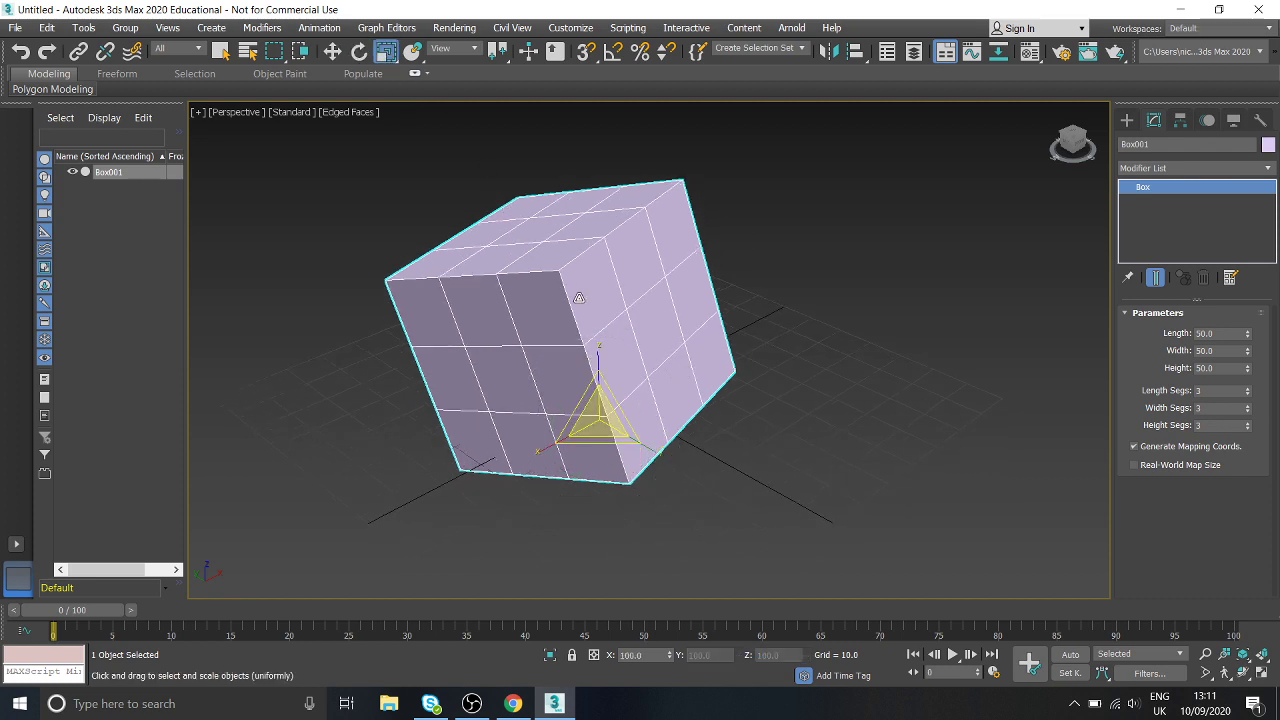
middle_drag(547, 441, 541, 424)
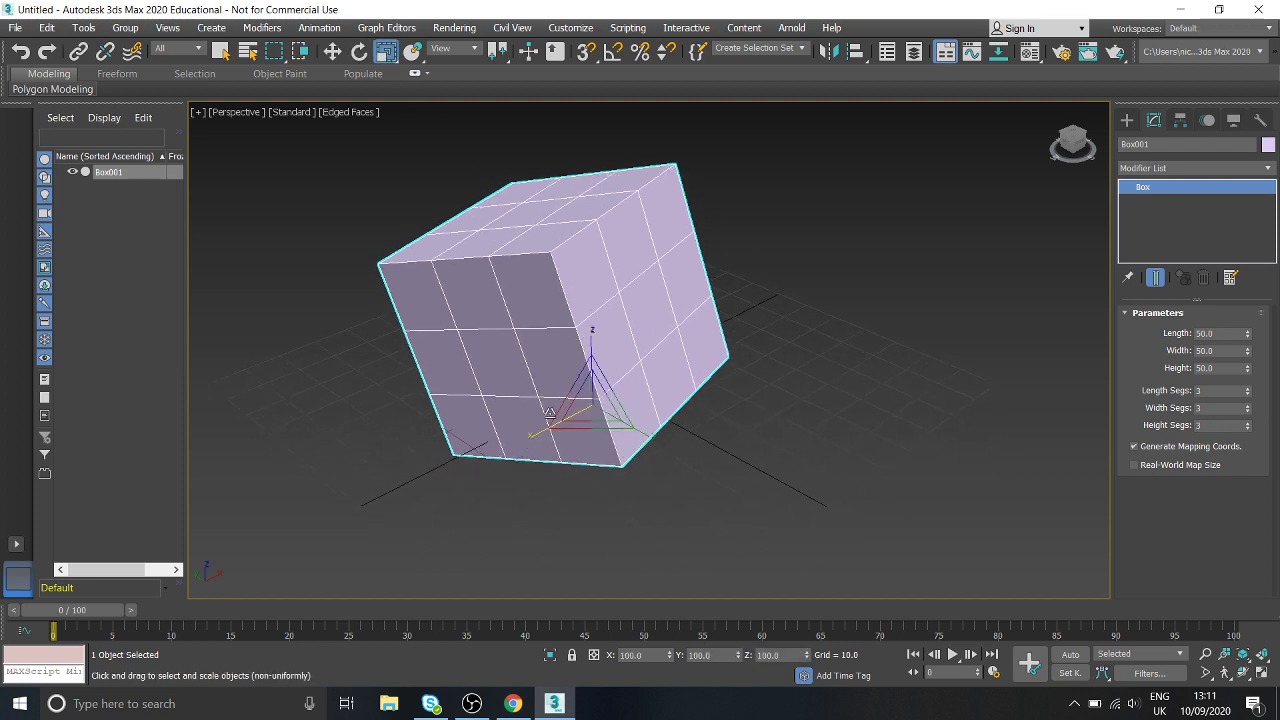
drag(541, 431, 496, 452)
key(ctrl+z)
drag(612, 437, 676, 438)
key(ctrl+z)
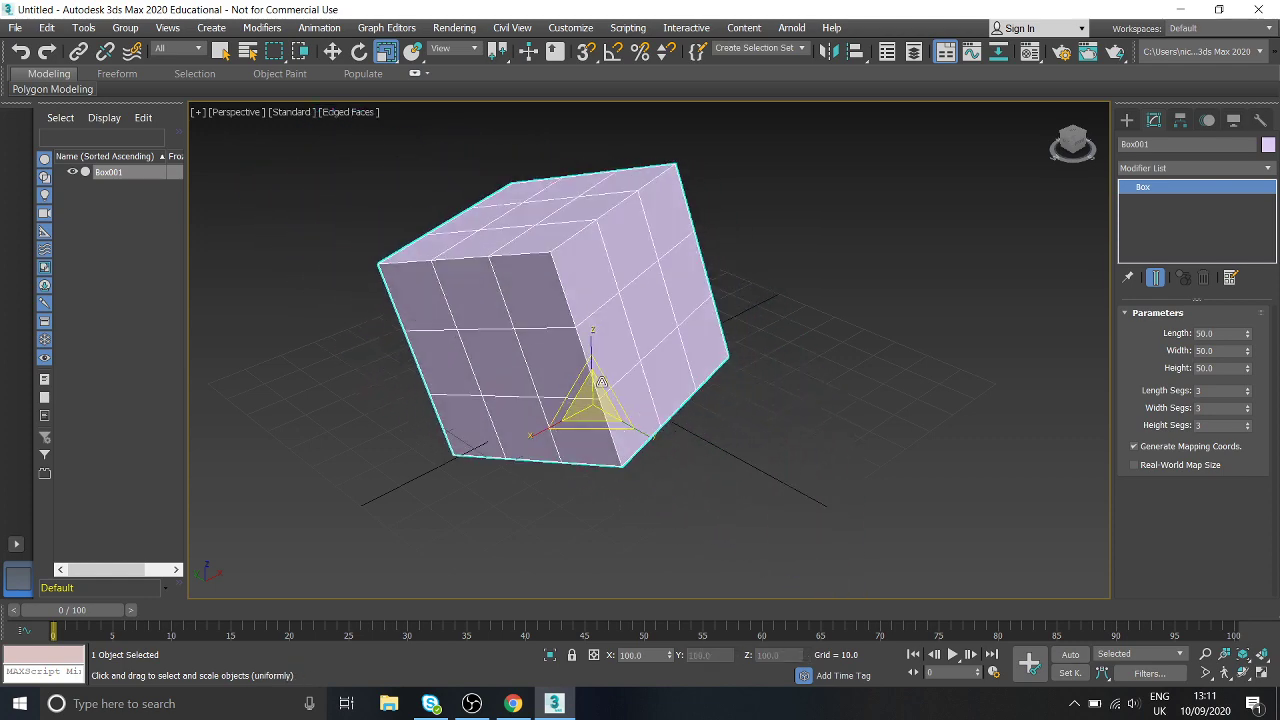
Scale the tilted cube down uniformly and raise it about 24 units along Z, leaving it selected
drag(592, 403, 593, 436)
key(w)
drag(600, 352, 604, 262)
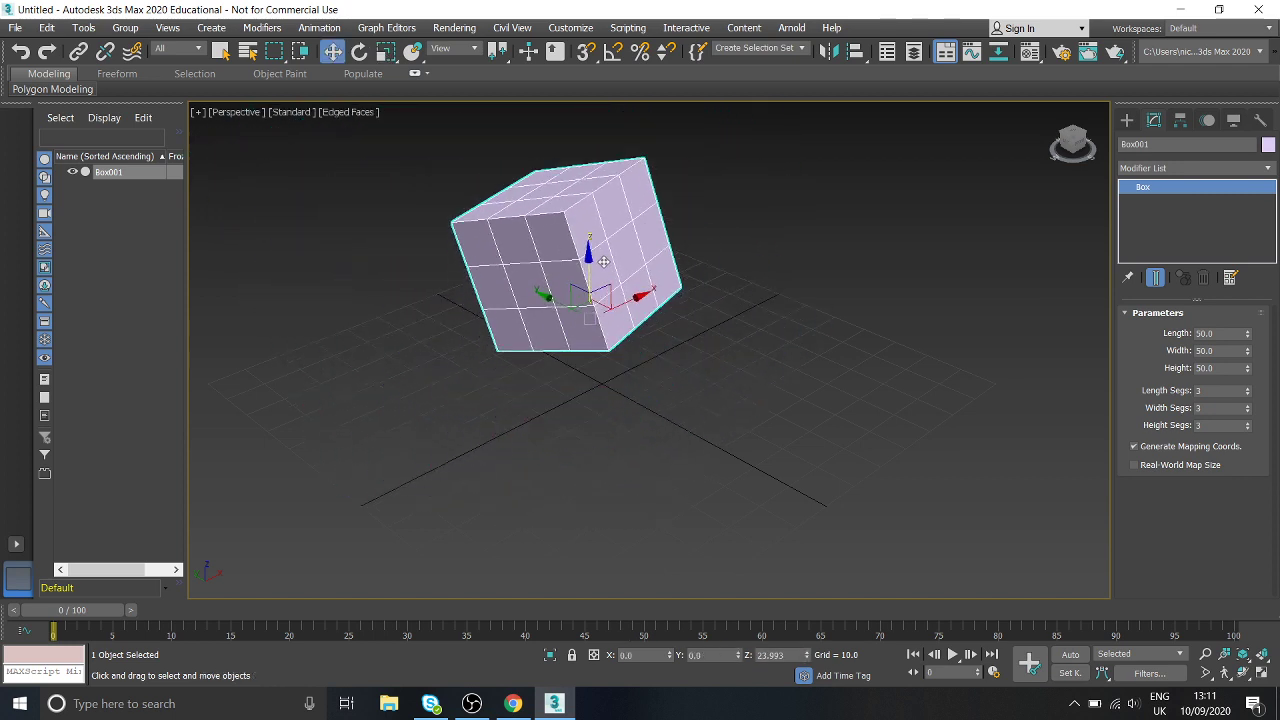
alt+middle_drag(604, 262, 617, 394)
click(702, 403)
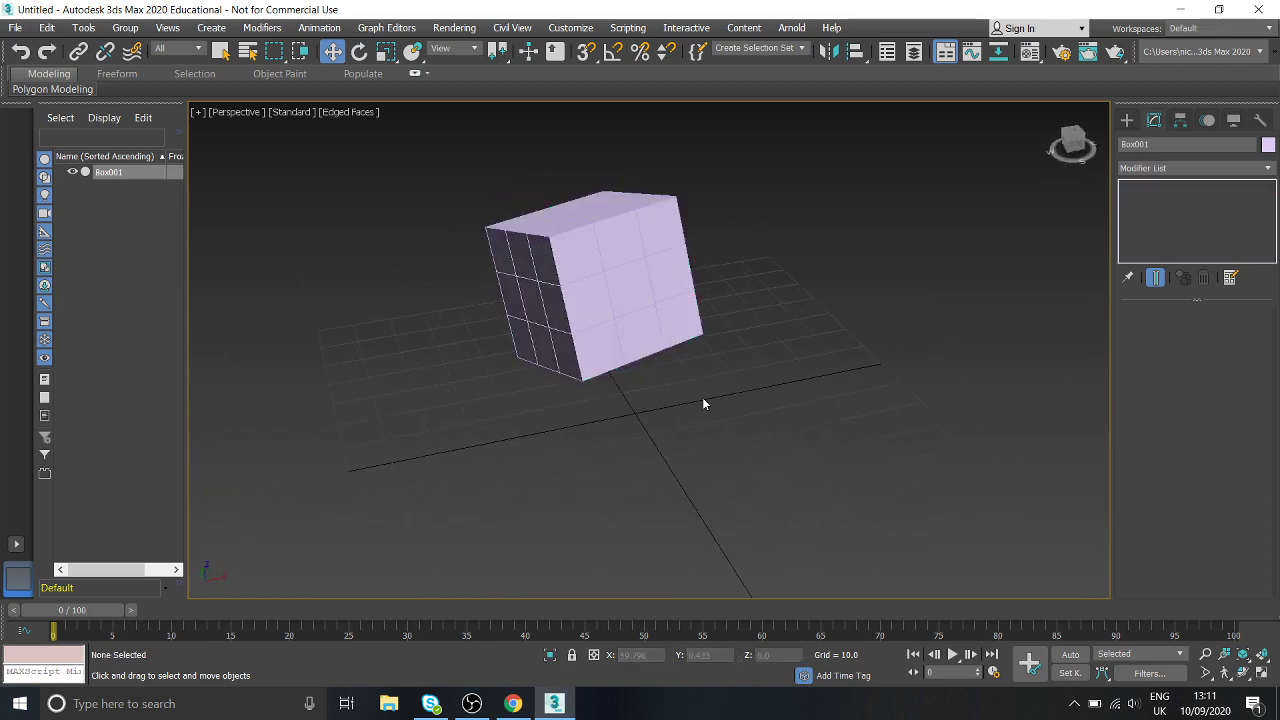
alt+middle_drag(546, 264, 612, 337)
click(540, 314)
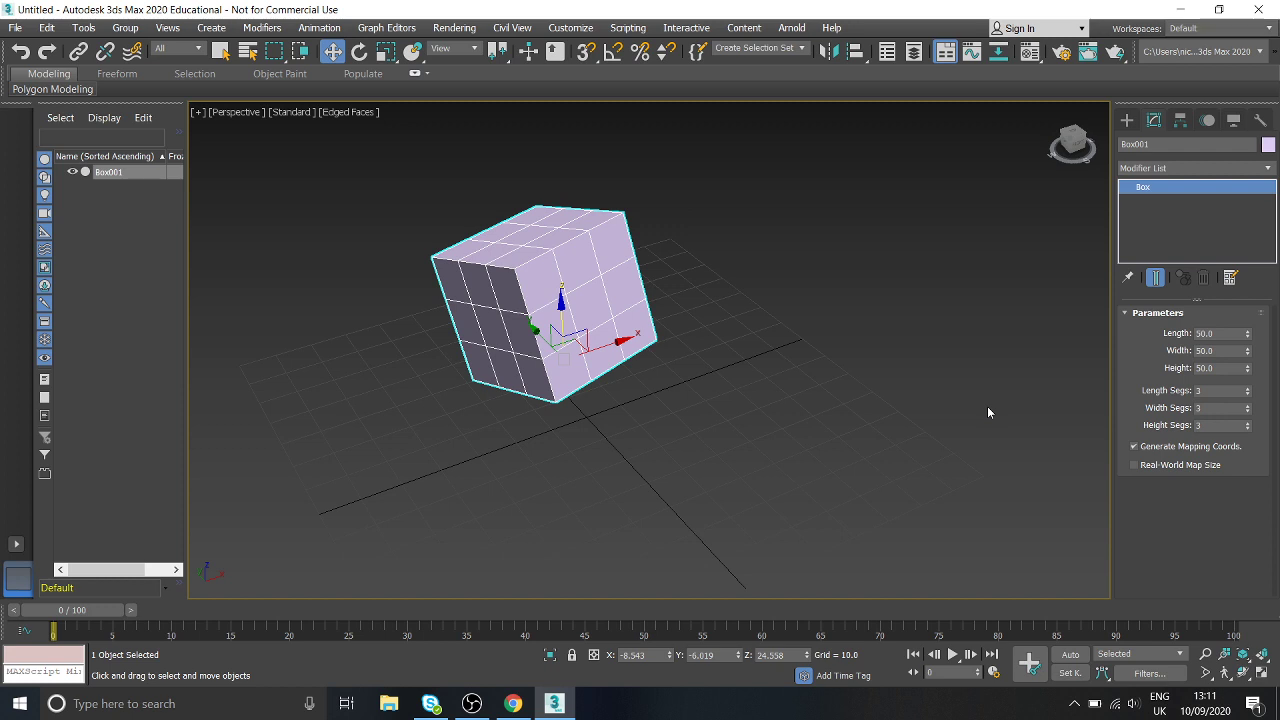
Create a standard primitive sphere freehand on the grid beside the tilted cube
click(1127, 120)
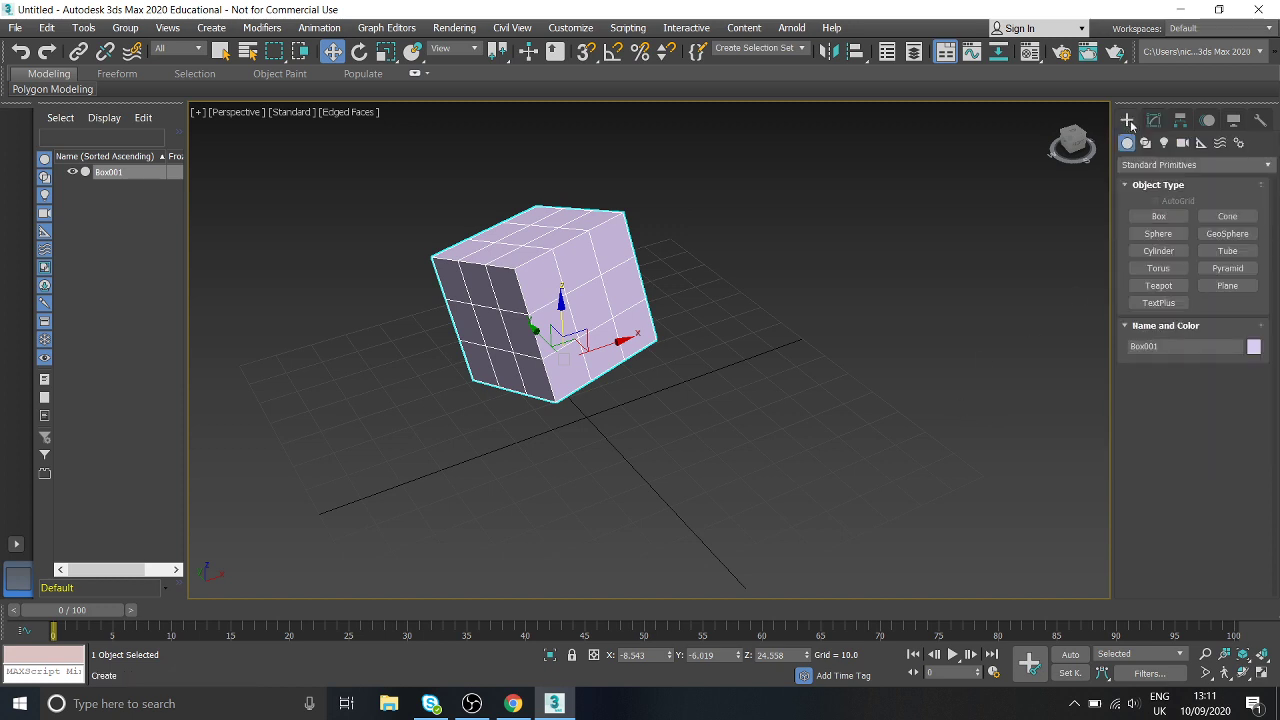
middle_drag(757, 276, 711, 285)
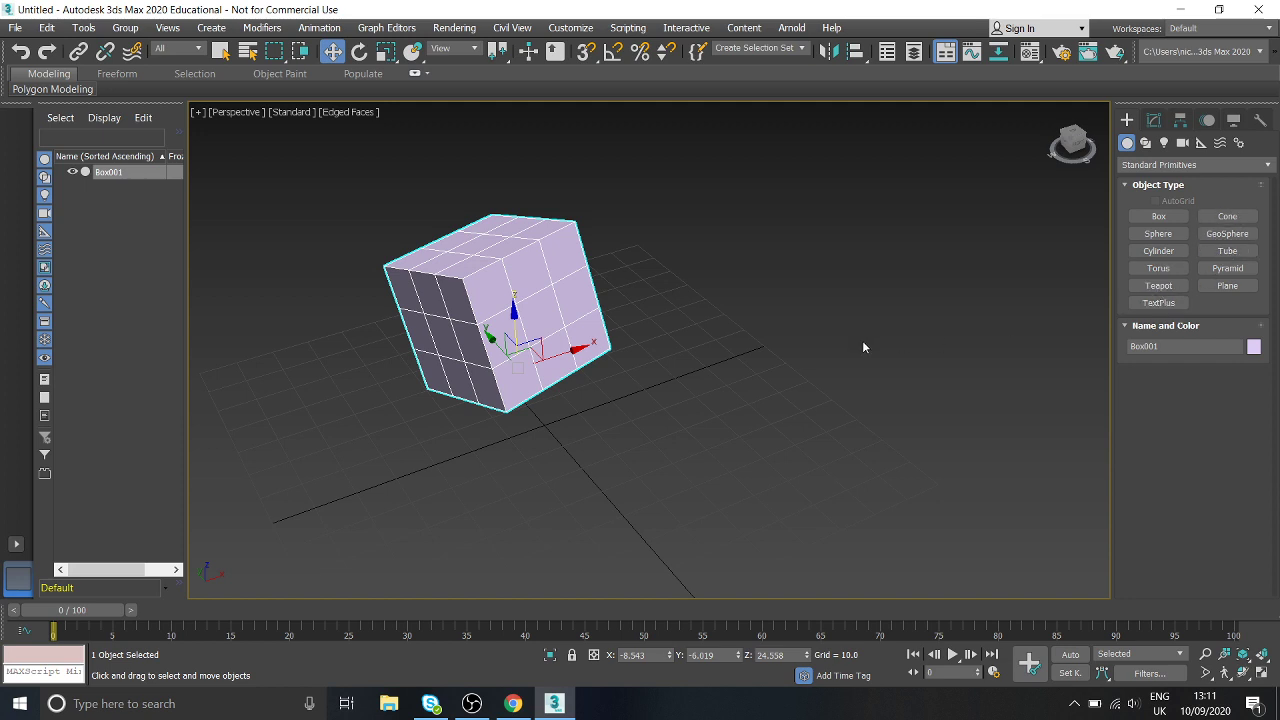
middle_drag(648, 378, 790, 308)
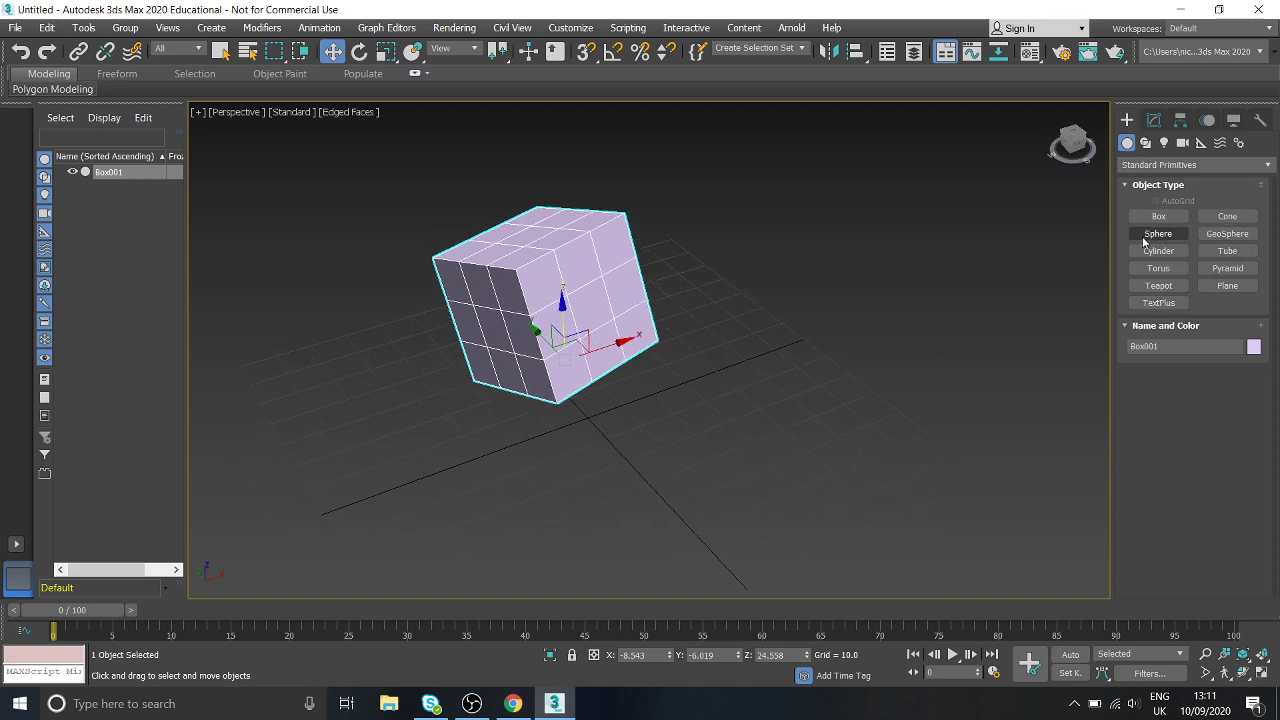
click(1152, 234)
drag(757, 322, 778, 355)
middle_drag(891, 345, 891, 334)
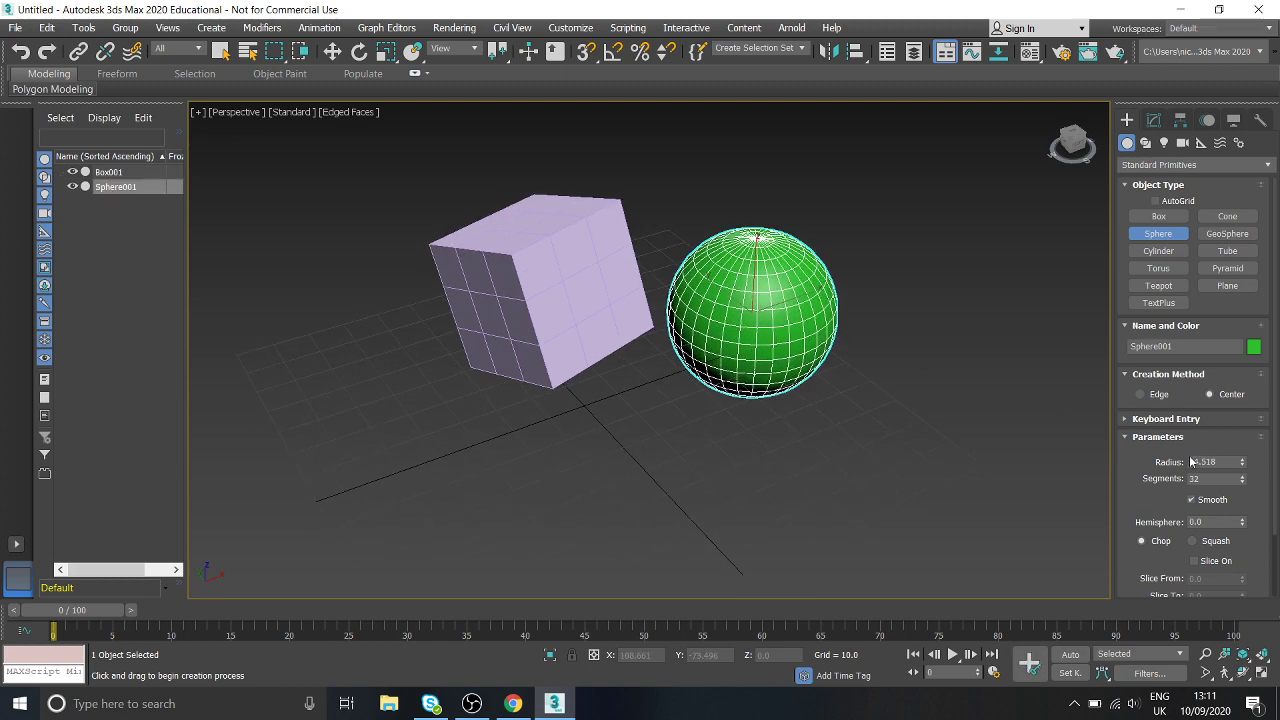
Adjust the sphere's radius to 22.066
mouse_move(1241, 461)
mouse_down()
mouse_move(1241, 445)
mouse_move(1241, 478)
mouse_up()
middle_drag(827, 393, 739, 346)
scroll(760, 338, up, 3)
scroll(773, 340, down, 3)
middle_drag(739, 346, 748, 389)
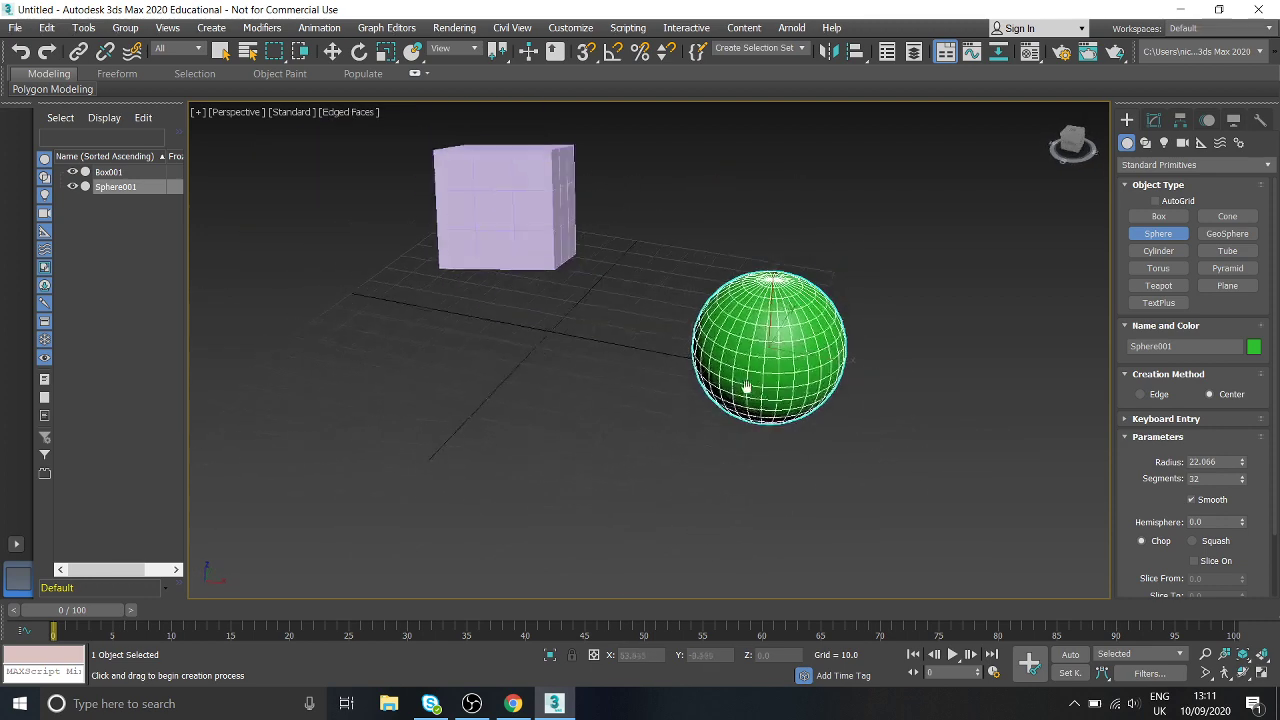
Reduce the sphere's segments to 19
click(1243, 483)
click(1243, 483)
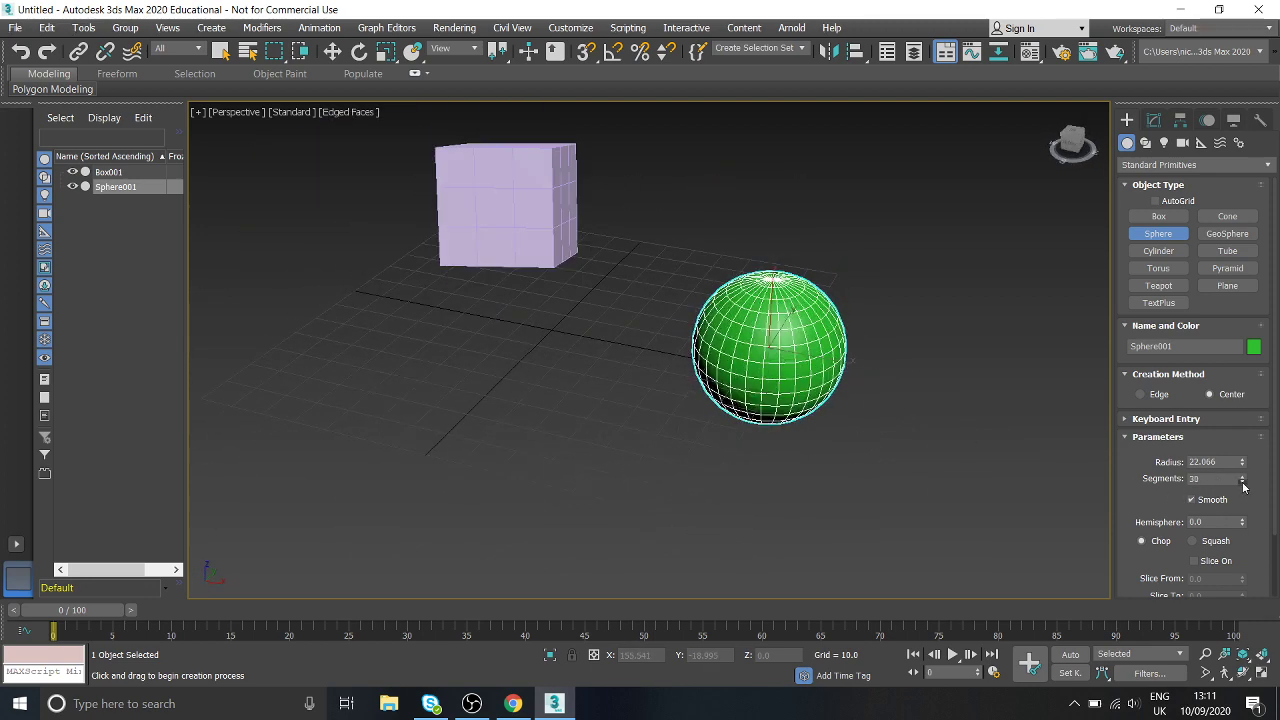
click(1243, 483)
click(1243, 483)
click(1243, 483)
click(1243, 483)
click(1242, 482)
click(1242, 482)
click(1243, 483)
click(1243, 483)
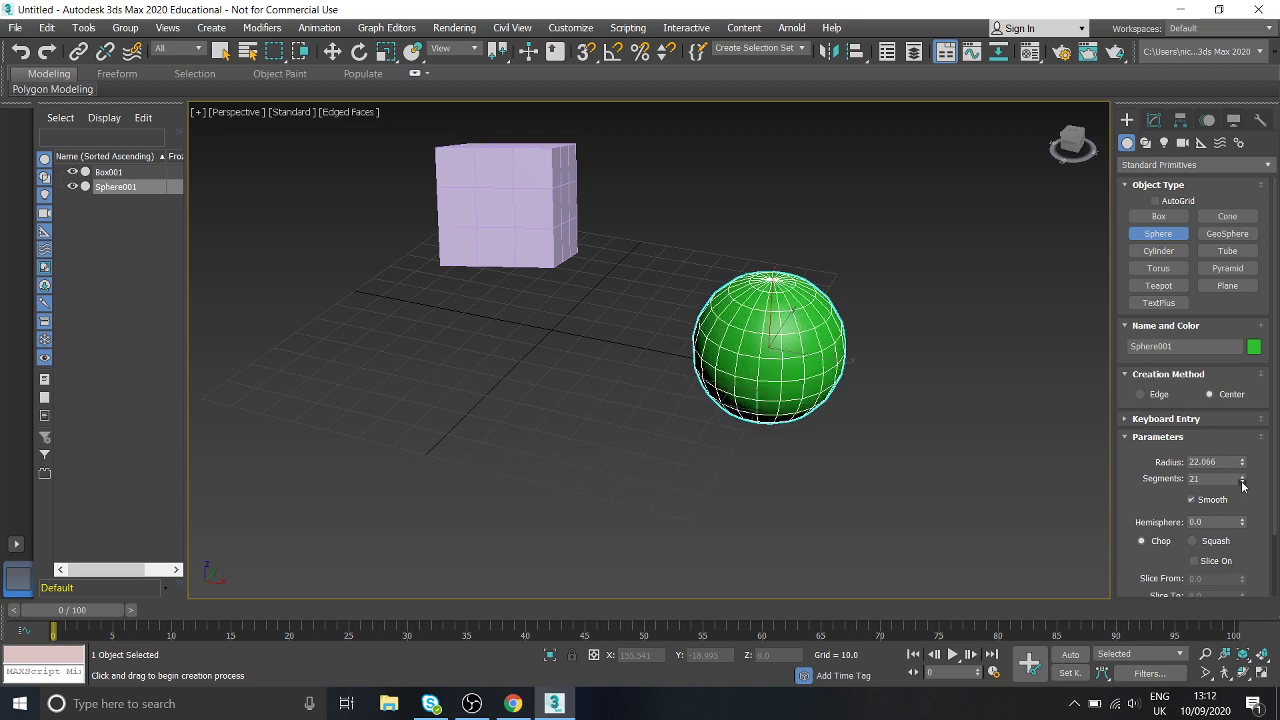
click(1243, 483)
click(1243, 483)
Turn the sphere into a dome by setting its Hemisphere value to 0.5
alt+middle_drag(748, 313, 775, 287)
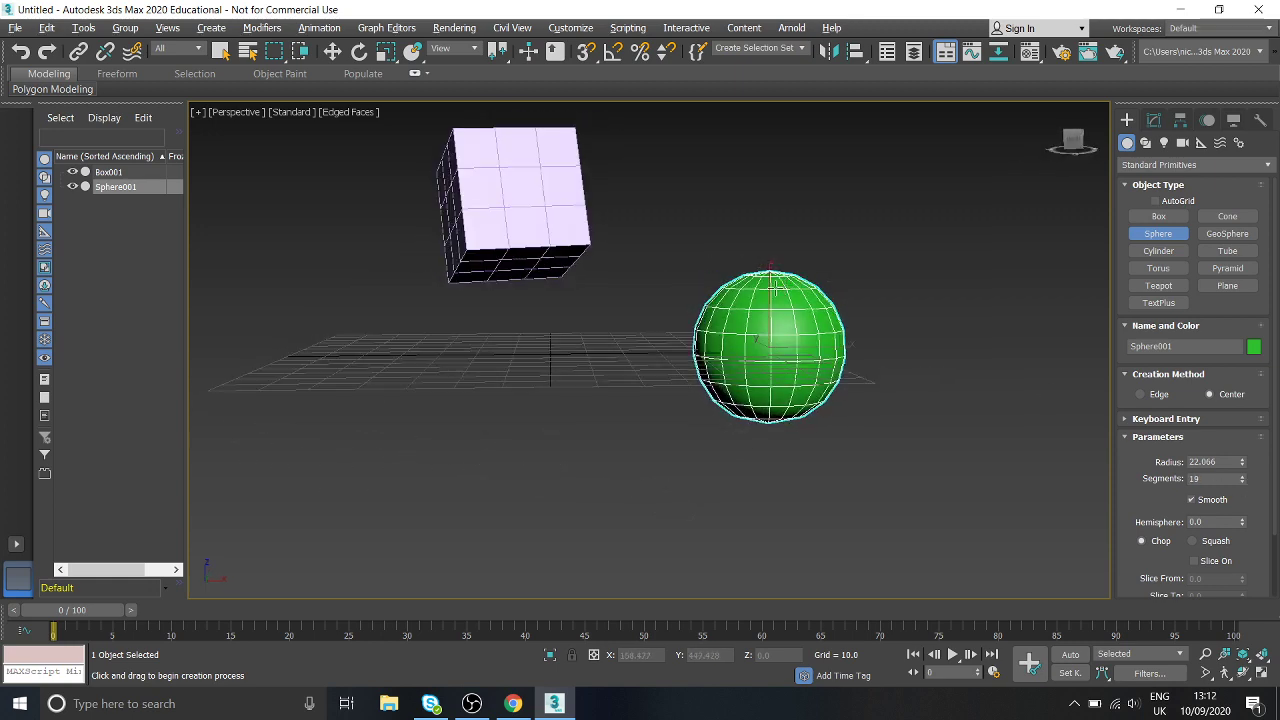
alt+middle_drag(740, 338, 706, 370)
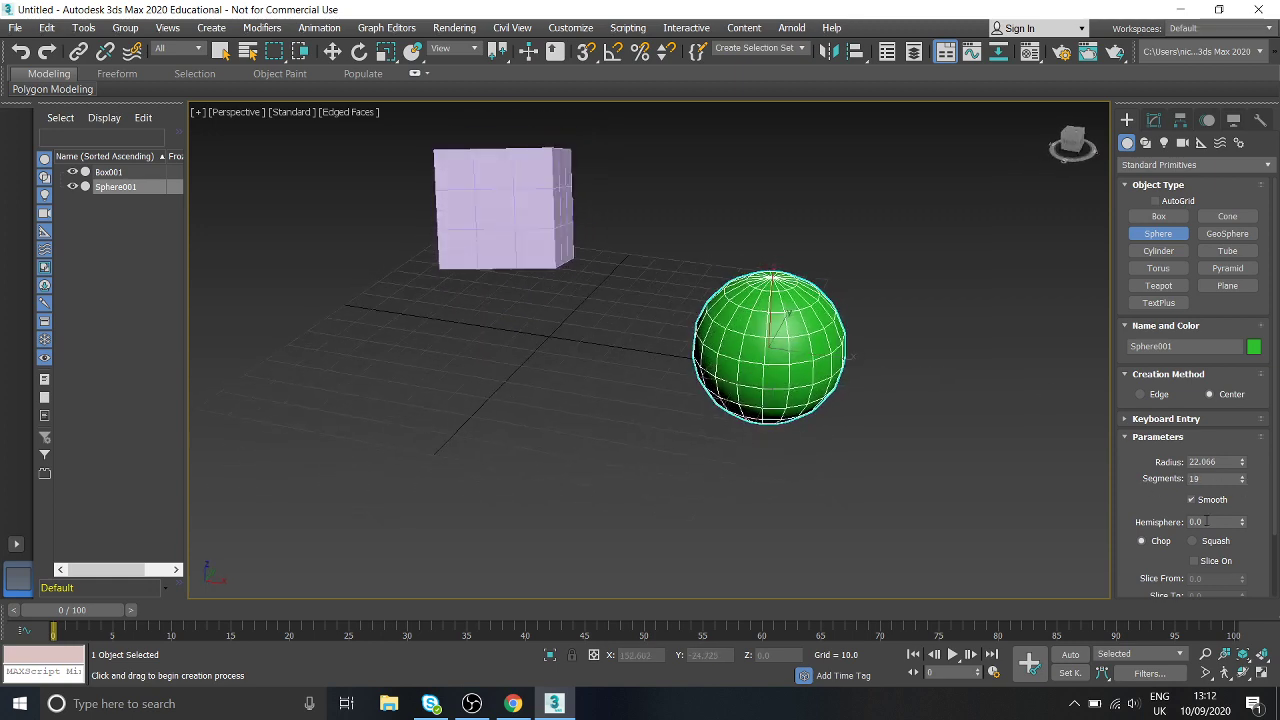
drag(1161, 520, 1150, 503)
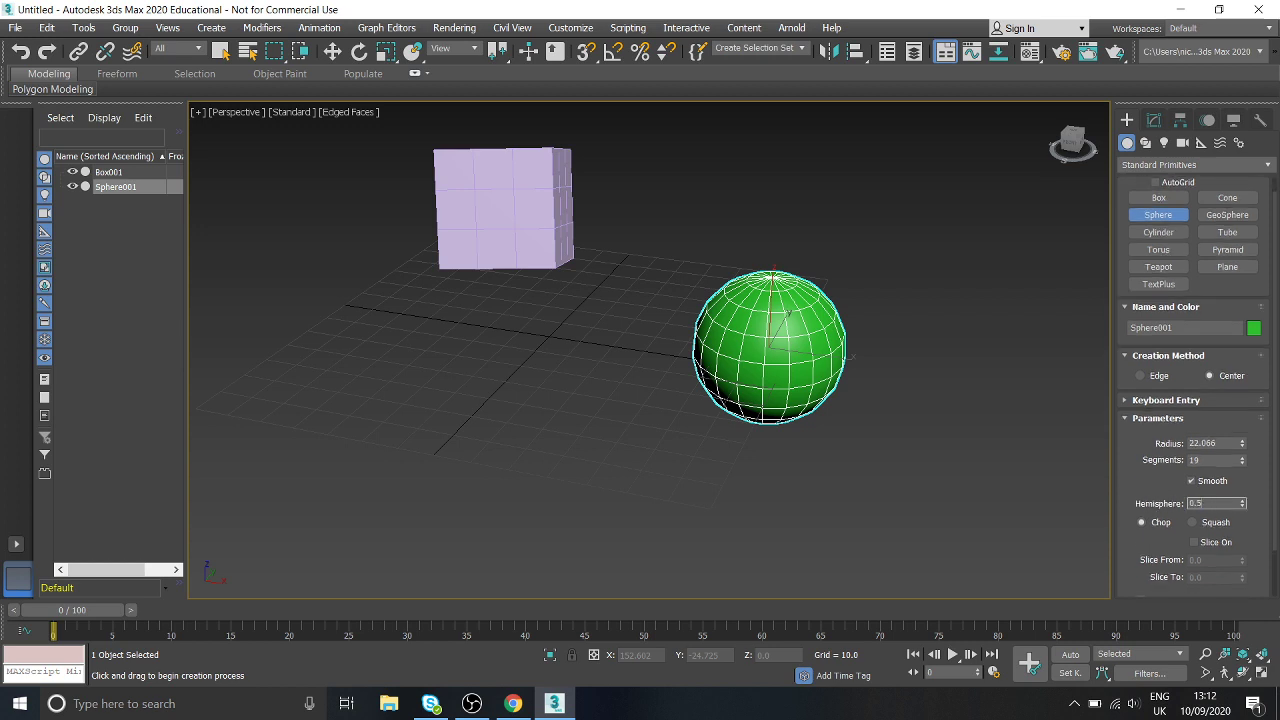
alt+middle_drag(781, 324, 771, 366)
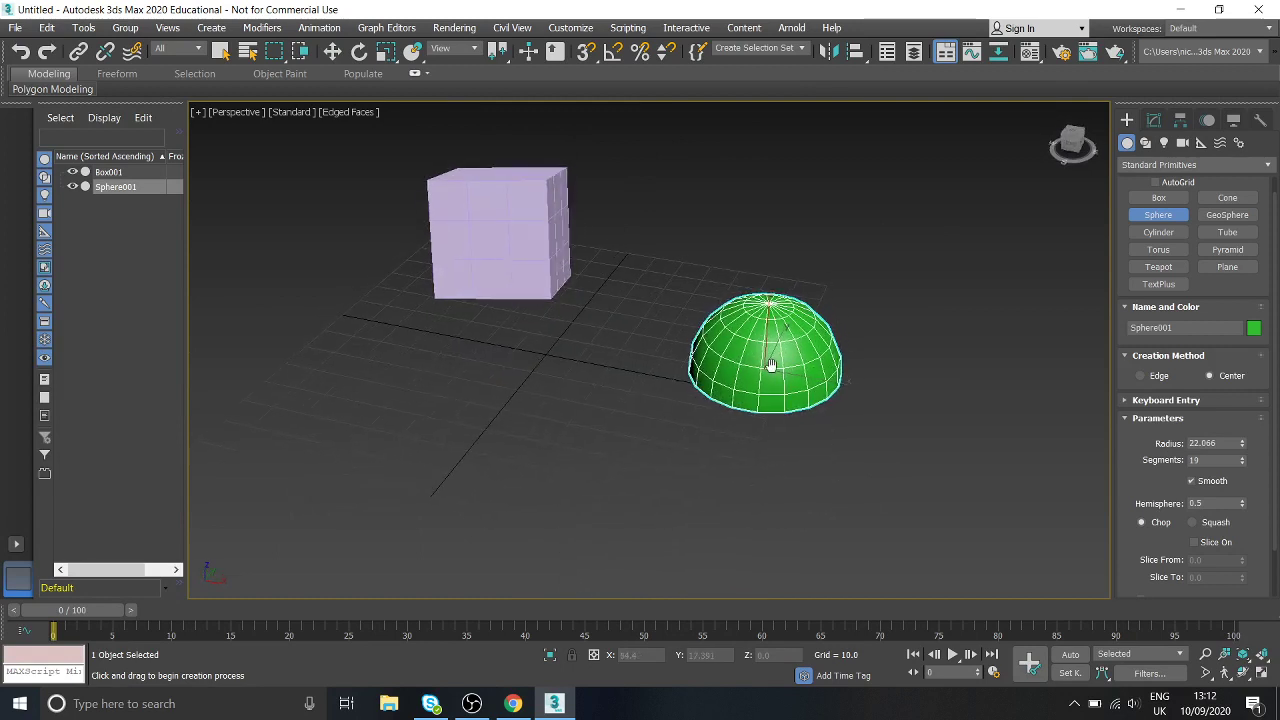
Create a cone in front of the cube with radii of about 20.8 and 3.1 and a height of about 44.1
click(1227, 197)
middle_drag(636, 347, 658, 320)
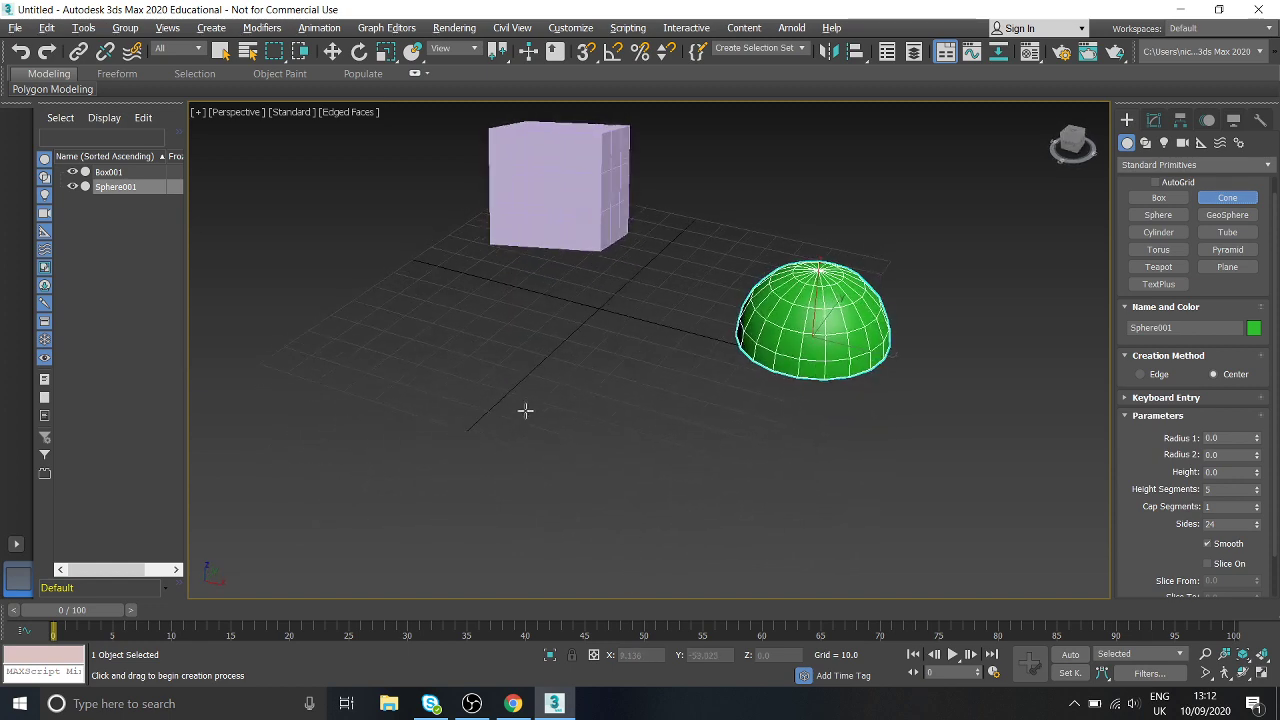
middle_drag(546, 380, 563, 402)
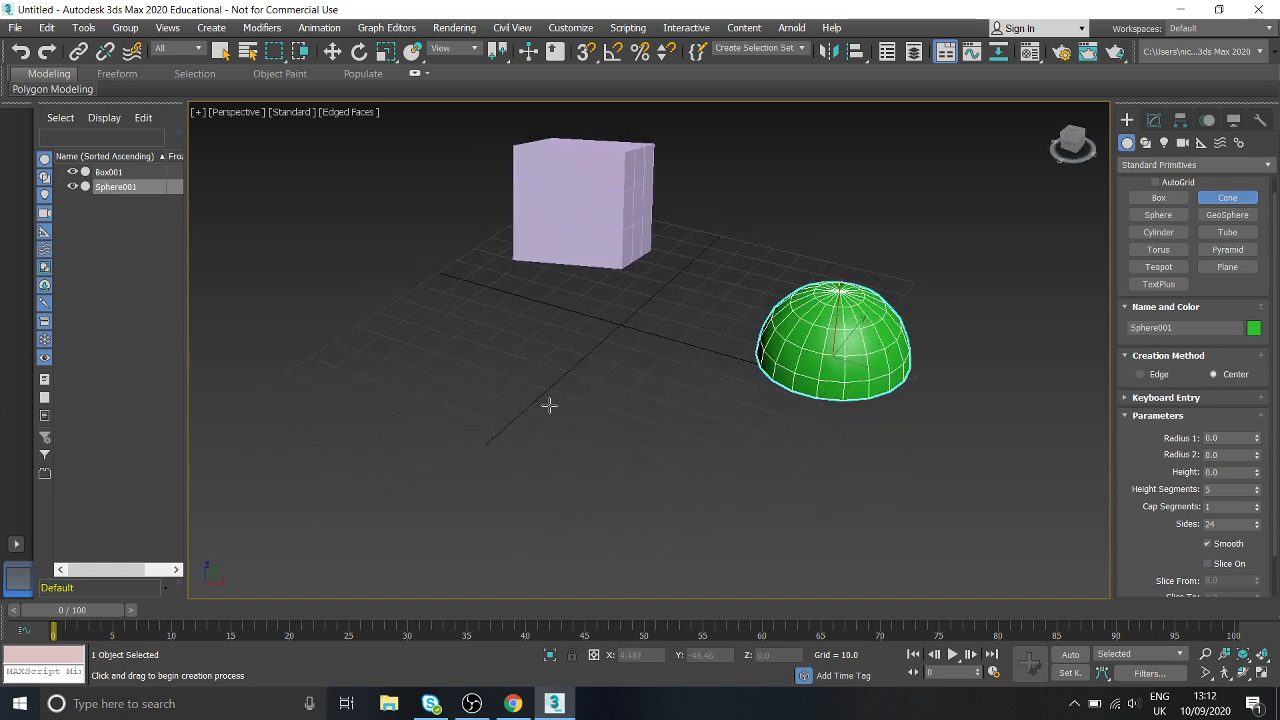
drag(549, 404, 563, 441)
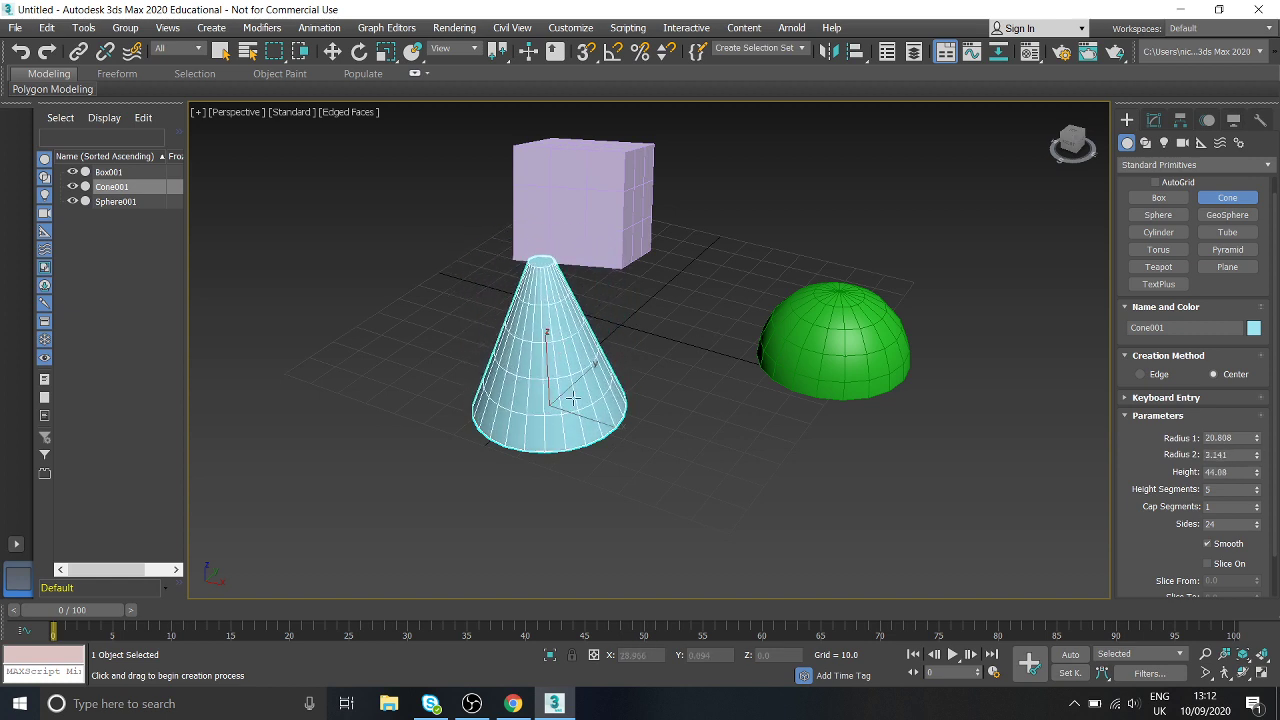
mouse_move(578, 373)
middle_down()
mouse_move(591, 399)
mouse_move(573, 385)
mouse_move(595, 366)
mouse_move(600, 400)
mouse_move(582, 366)
middle_up()
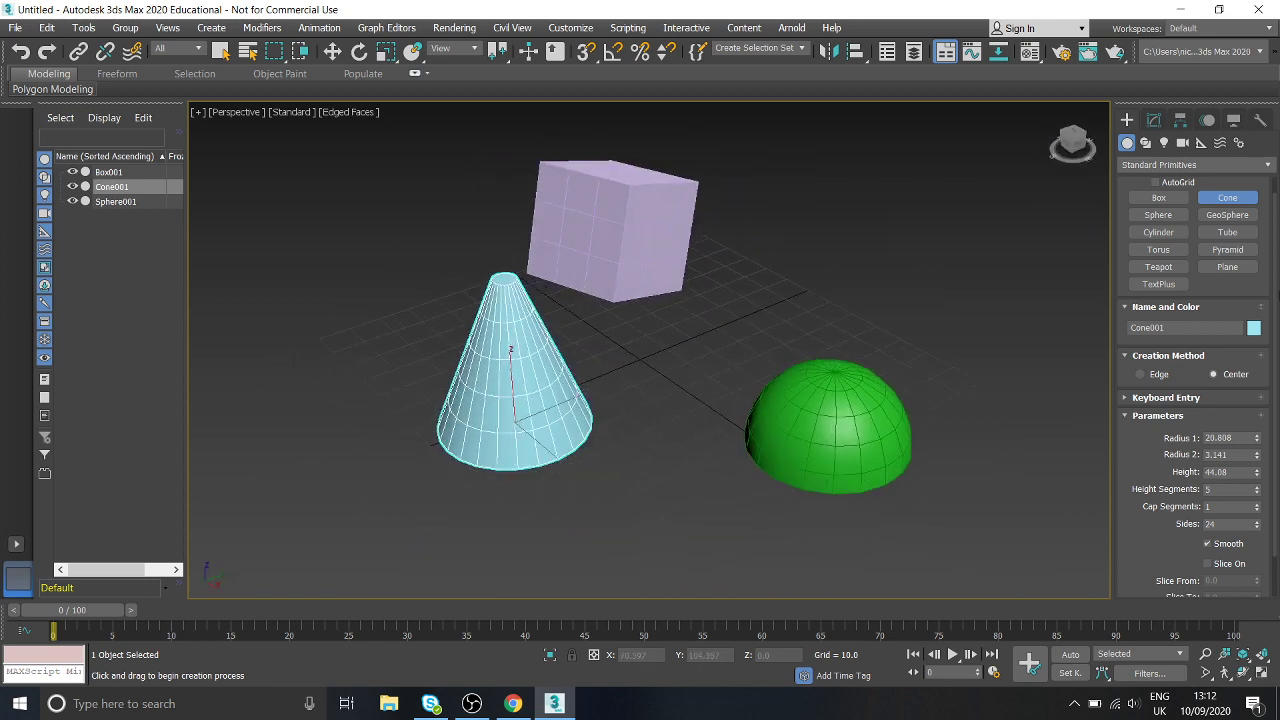
alt+middle_drag(855, 288, 903, 284)
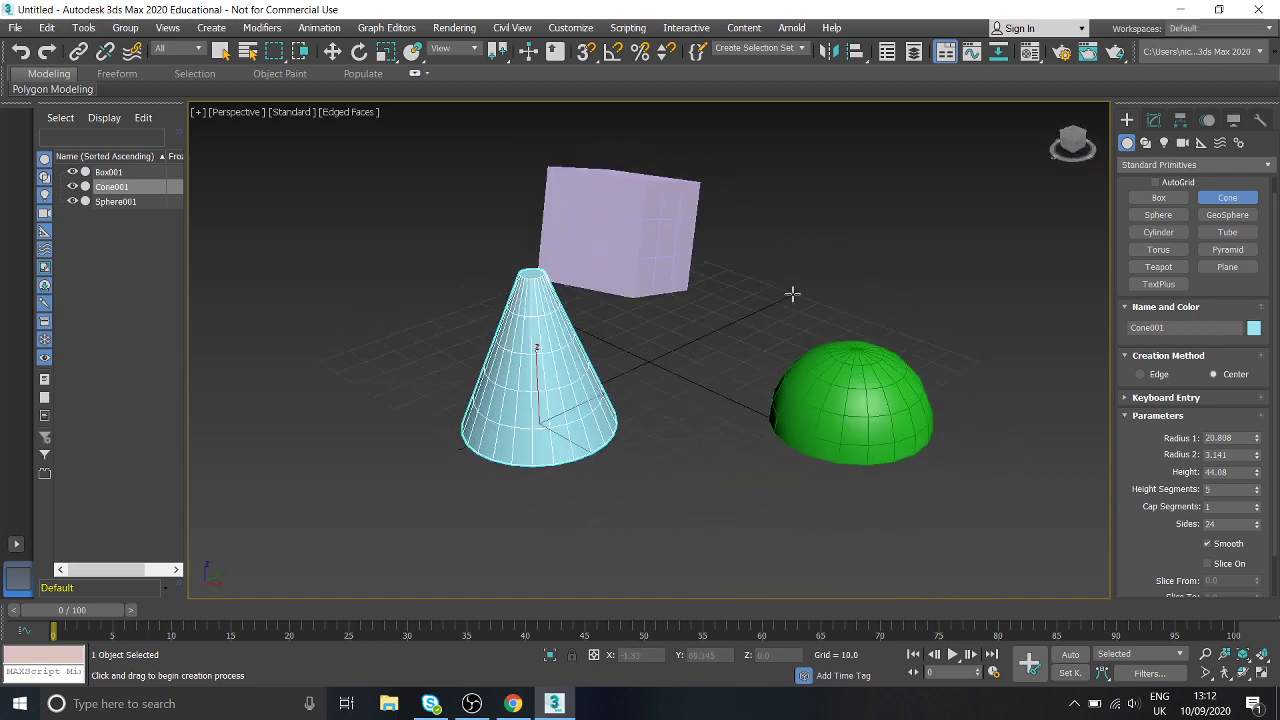
alt+middle_drag(792, 294, 849, 279)
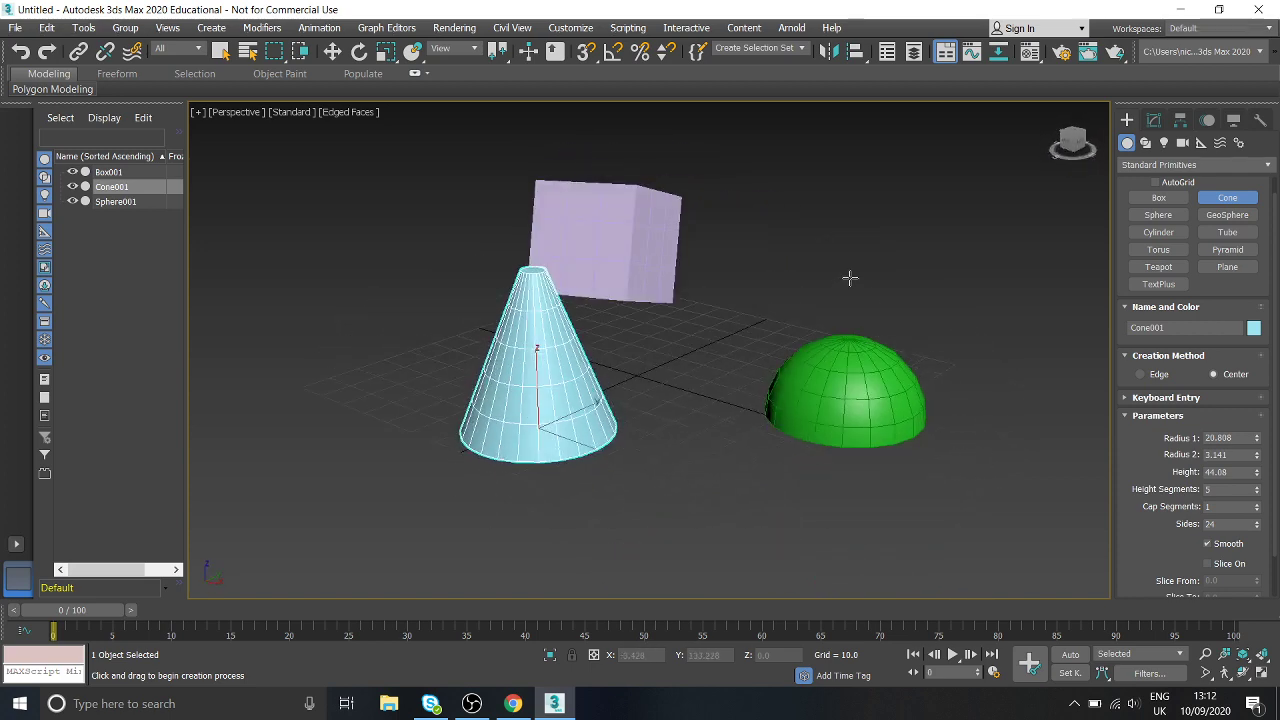
Create a large plane on the grid spanning beneath the cube, cone and hemisphere, and leave nothing selected
click(333, 53)
alt+middle_drag(683, 346, 779, 357)
click(676, 391)
click(1221, 287)
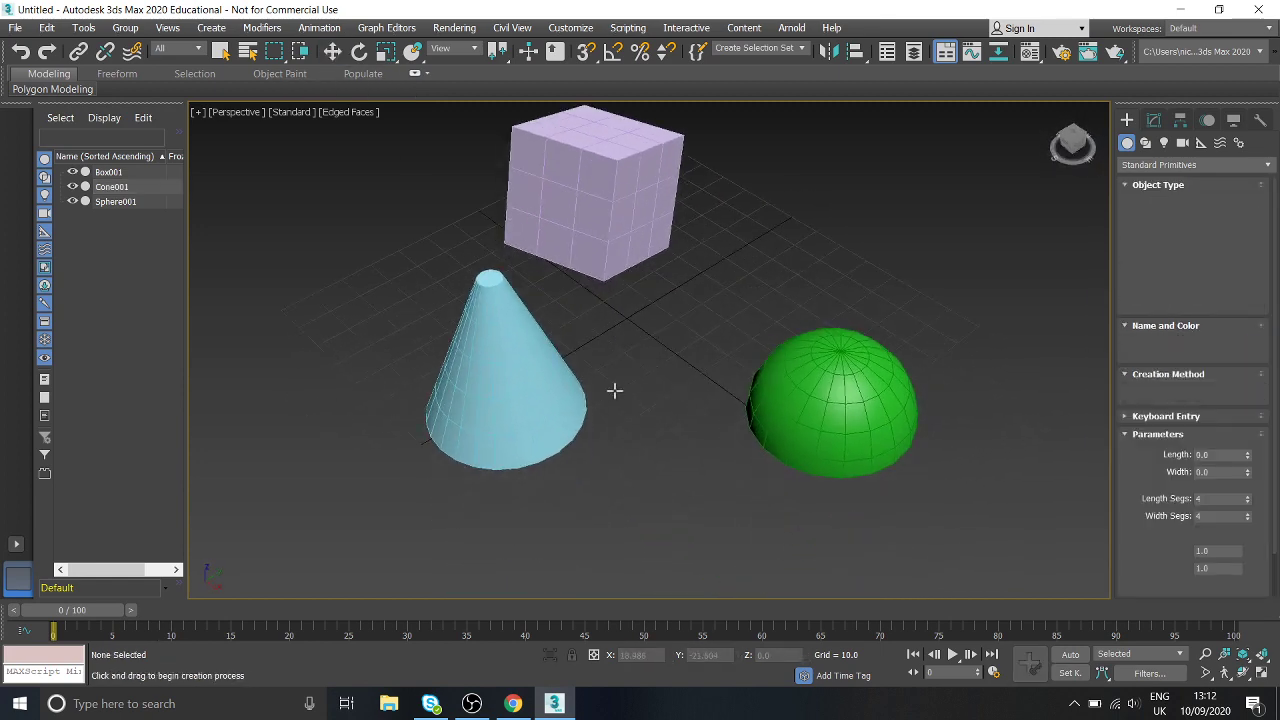
alt+middle_drag(614, 389, 711, 377)
scroll(711, 377, down, 3)
drag(494, 281, 883, 569)
right_click(783, 406)
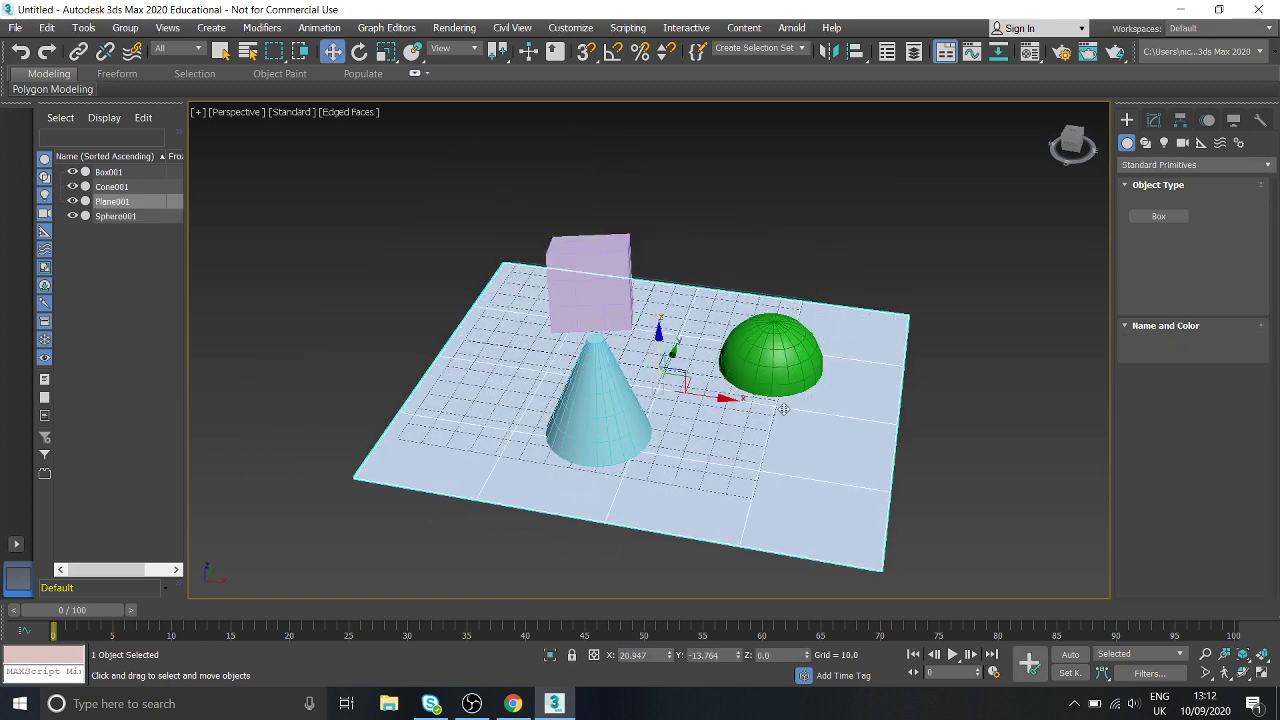
click(858, 286)
Try moving the plane freehand, undo the move and clear the selection
alt+middle_drag(858, 298, 686, 406)
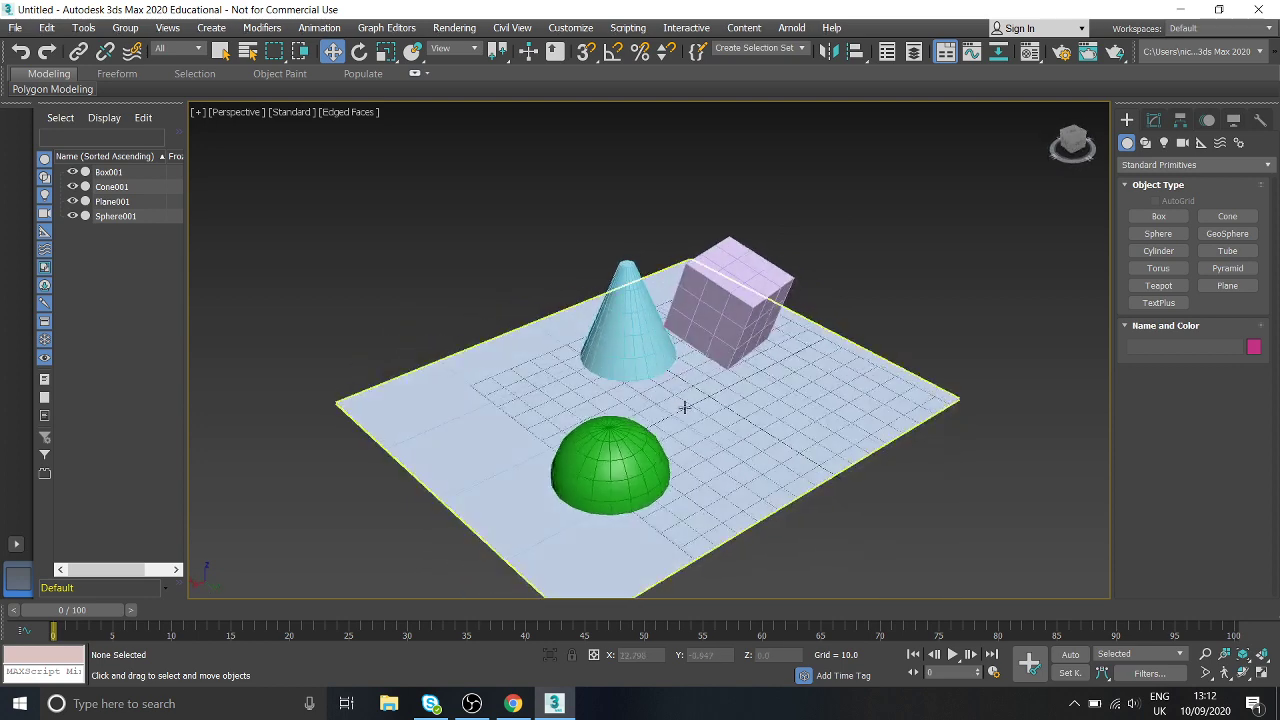
scroll(690, 403, up, 3)
scroll(851, 440, down, 5)
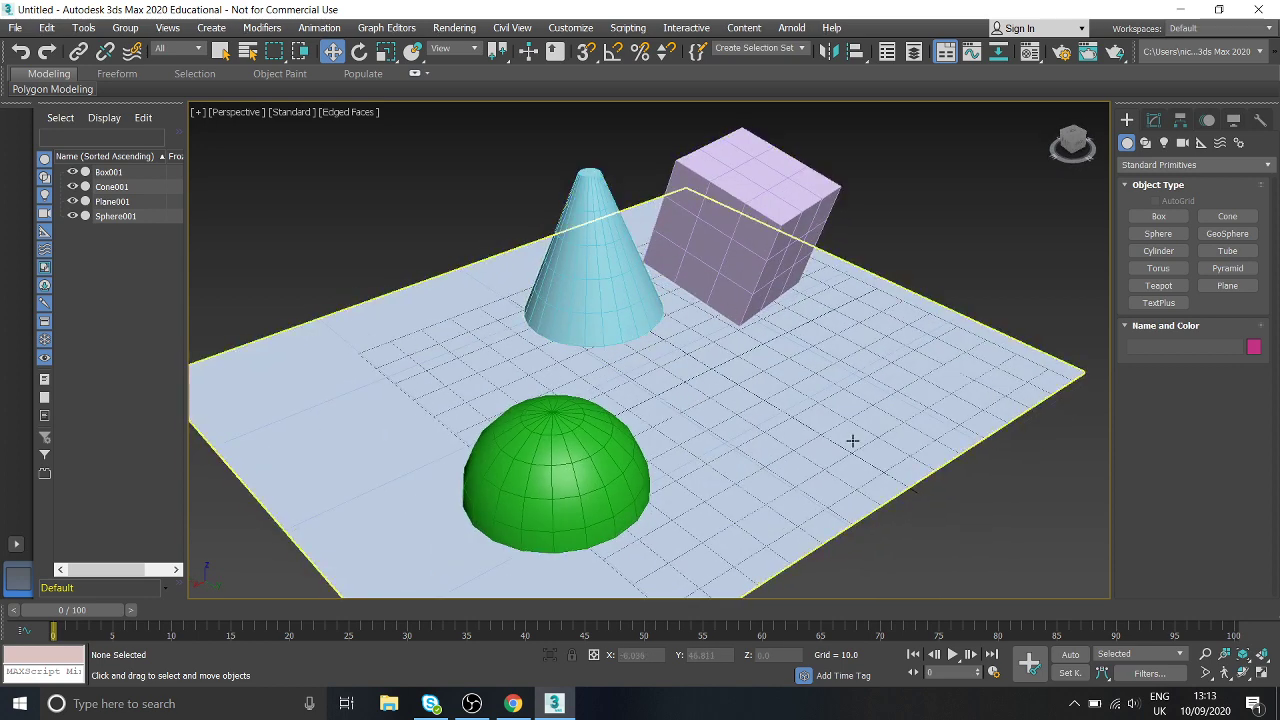
click(562, 451)
drag(711, 419, 533, 304)
key(ctrl+z)
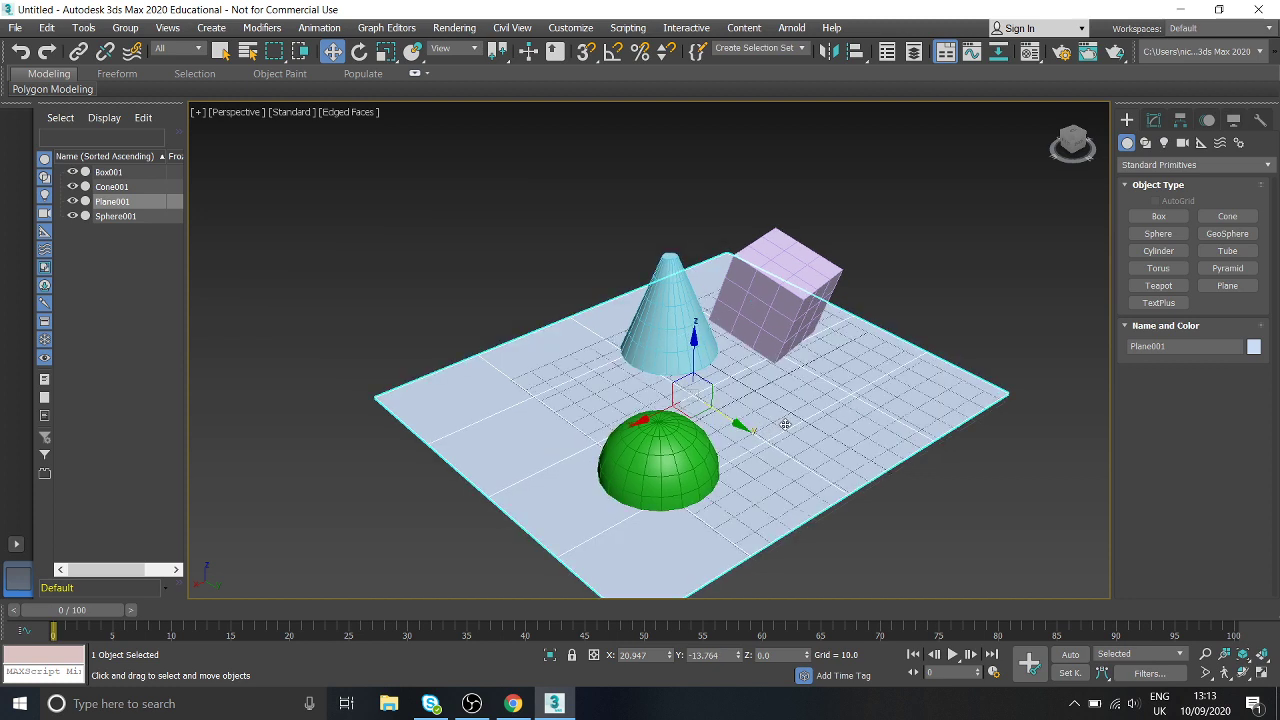
click(910, 287)
alt+middle_drag(886, 371, 841, 341)
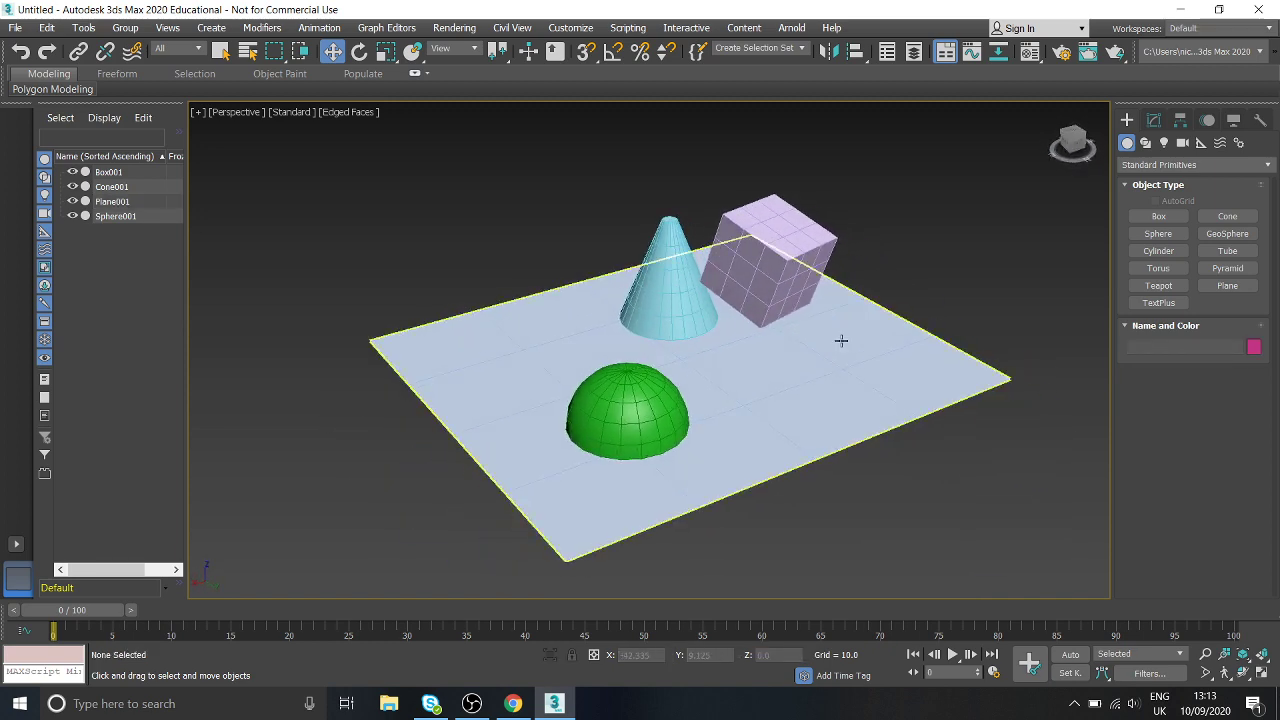
Select the cone and cycle through the Move, Rotate and Scale tools, ending with Move active
click(386, 51)
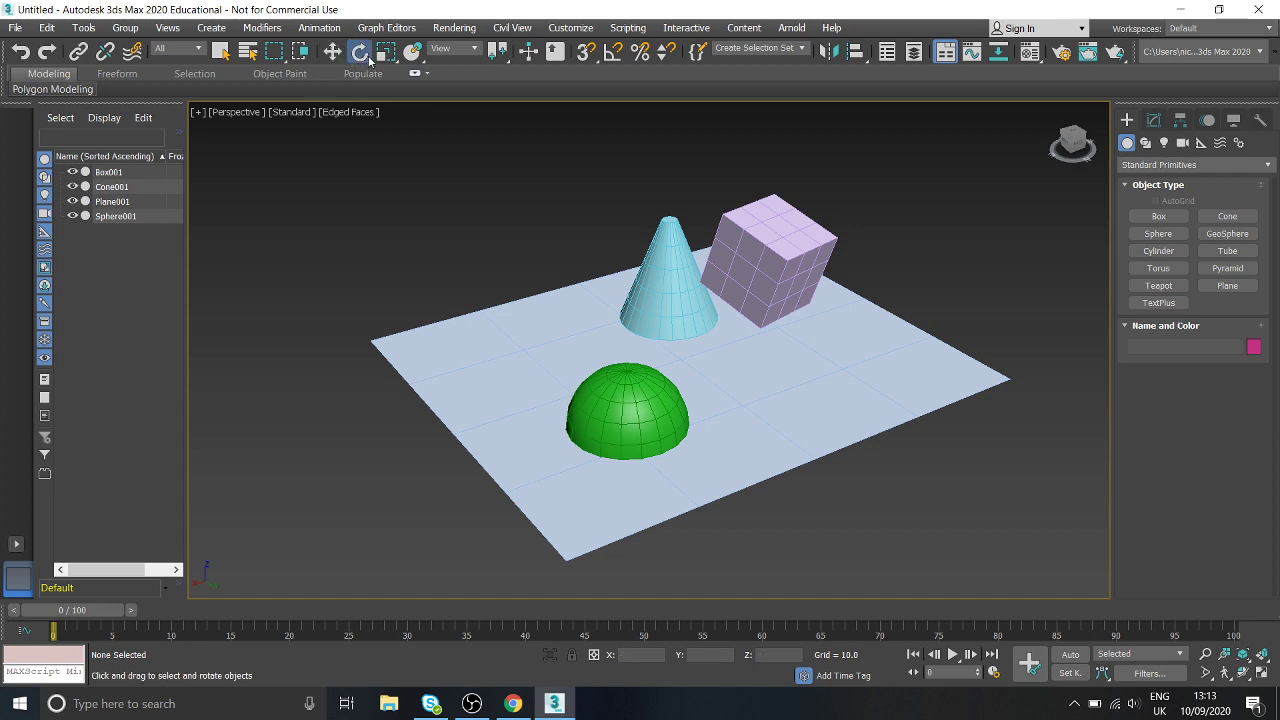
click(333, 51)
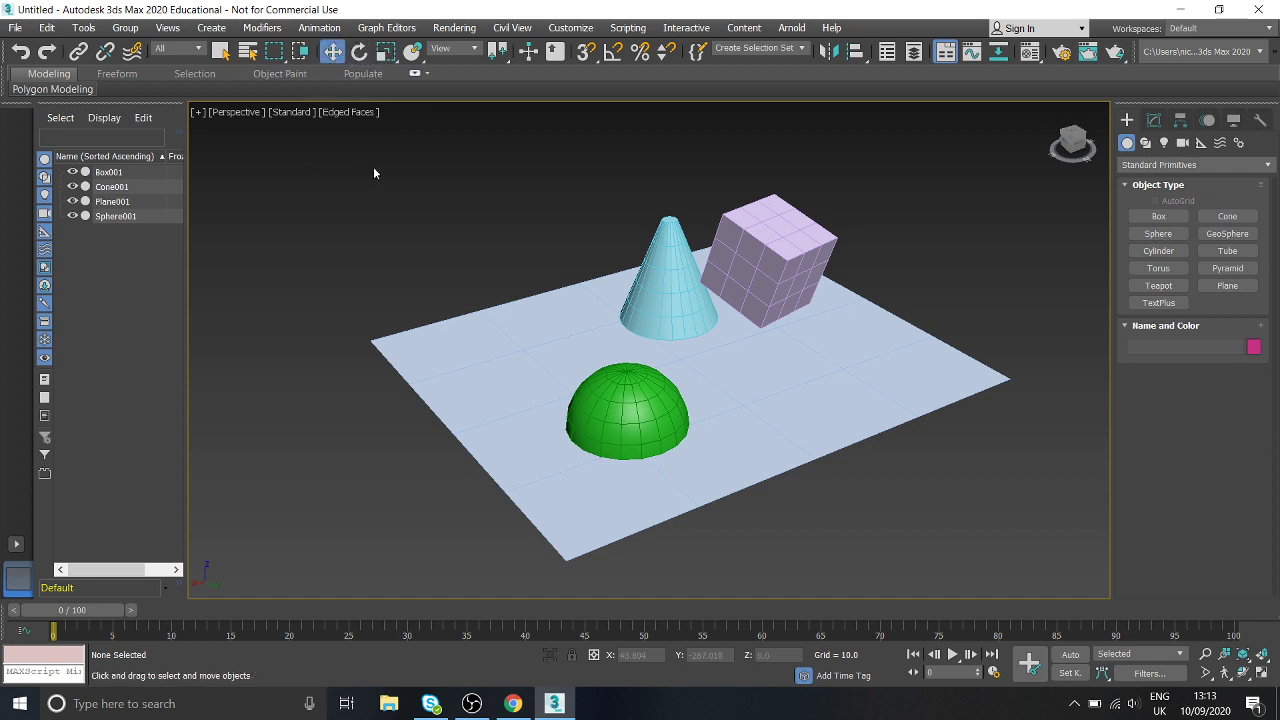
key(e)
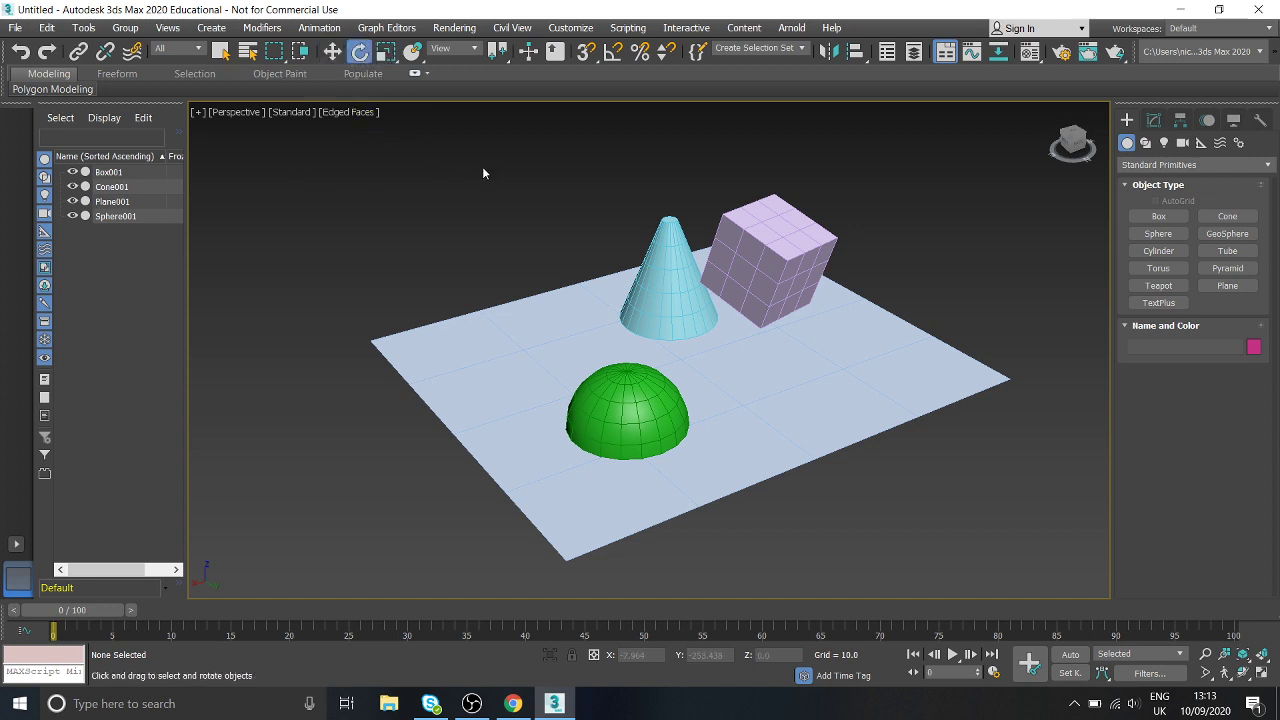
click(668, 285)
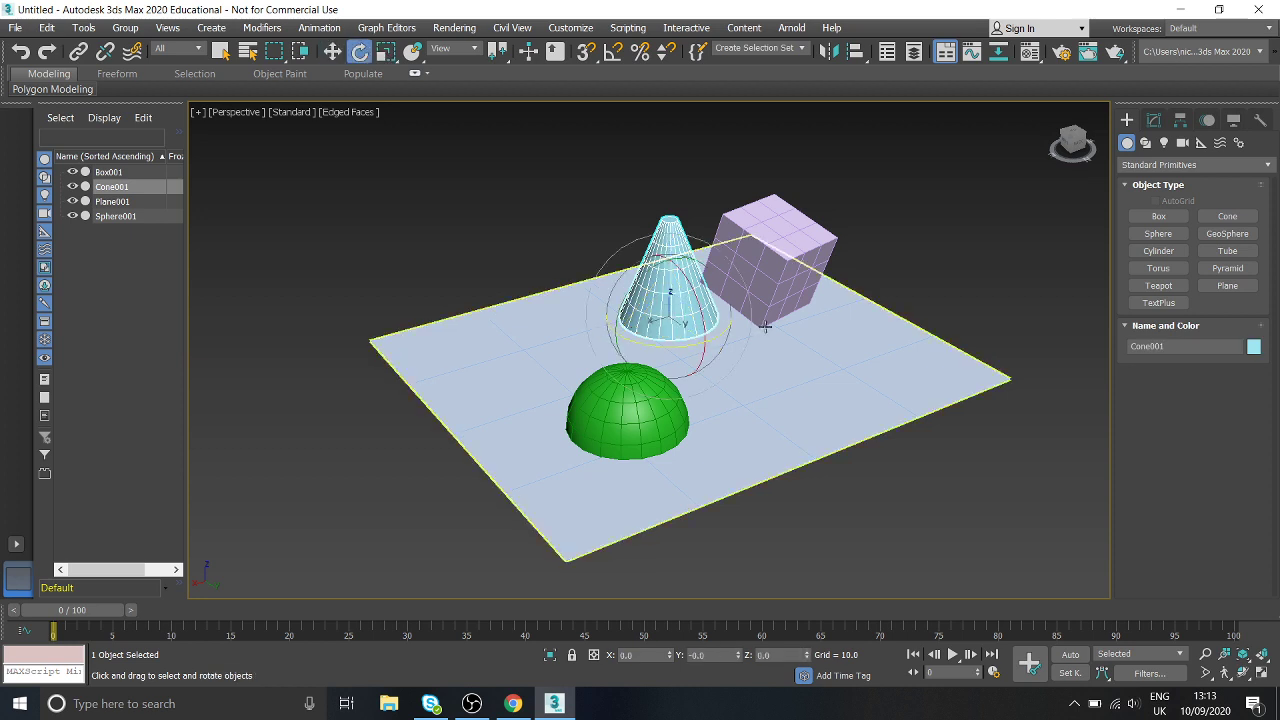
key(r)
key(e)
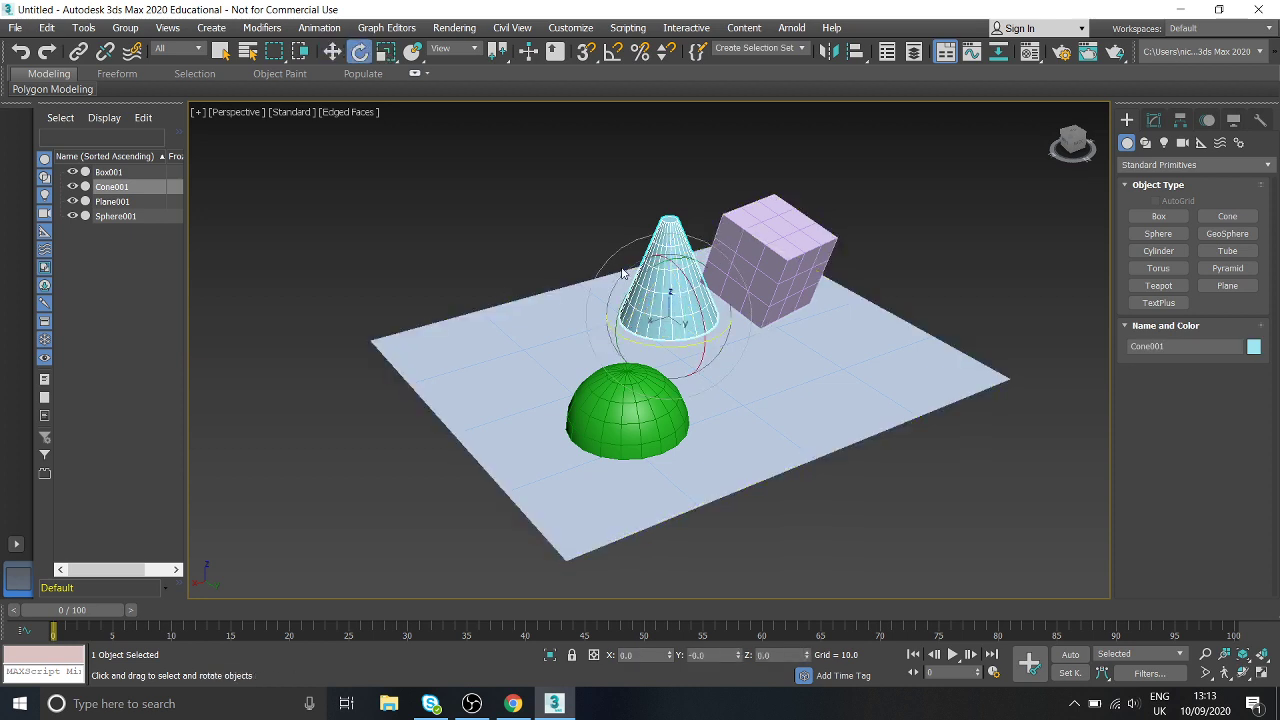
key(r)
key(w)
key(e)
key(r)
key(w)
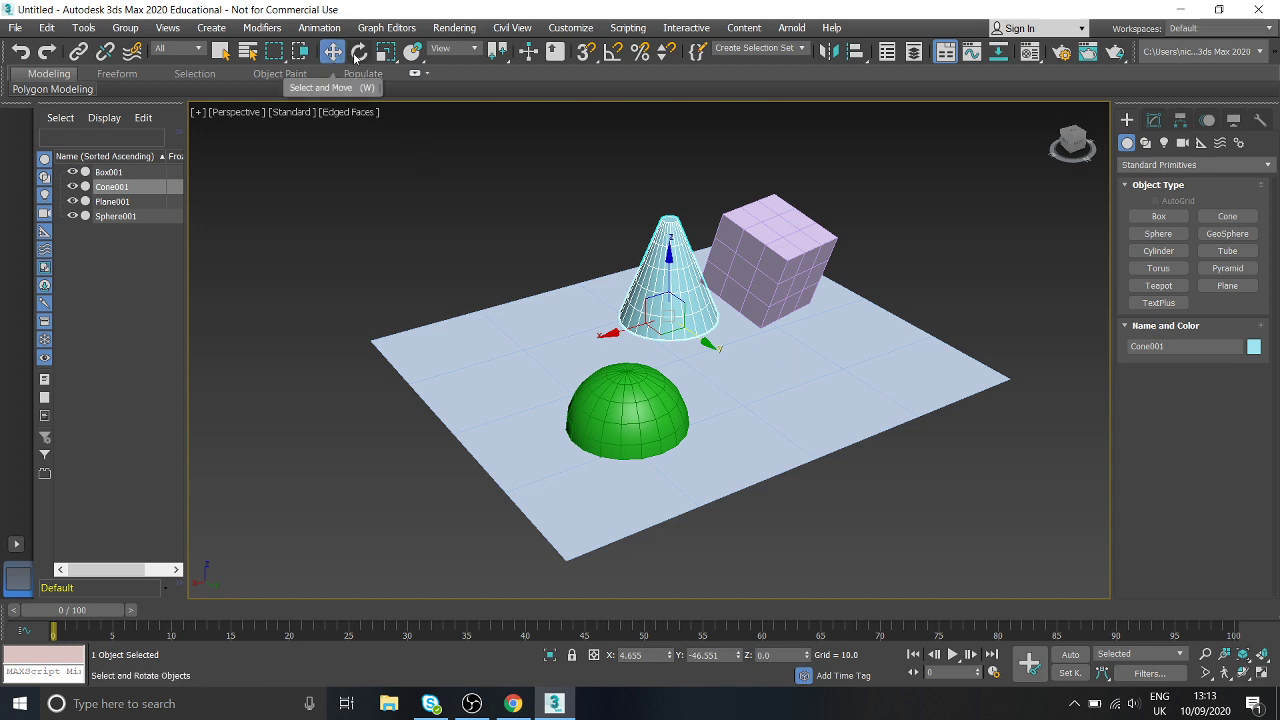
Activate Rotate and deselect everything, and return to the Move tool with the cone selected
click(362, 52)
click(406, 153)
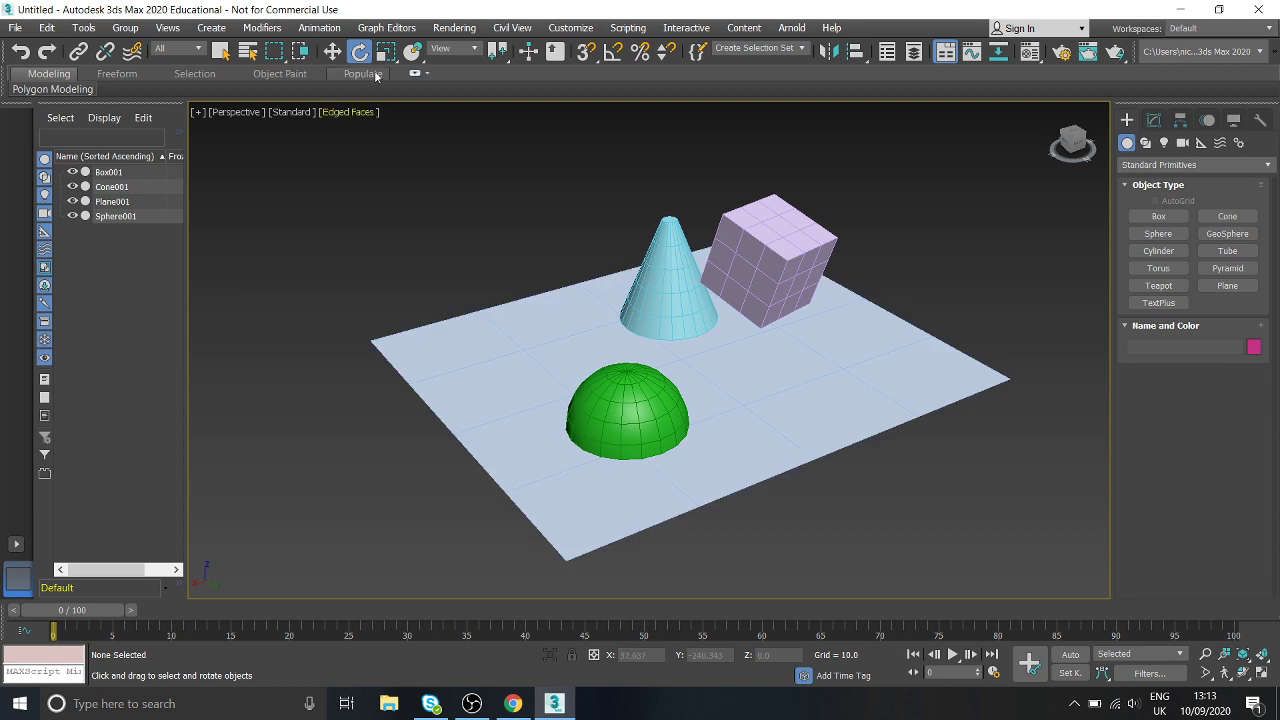
key(w)
click(665, 248)
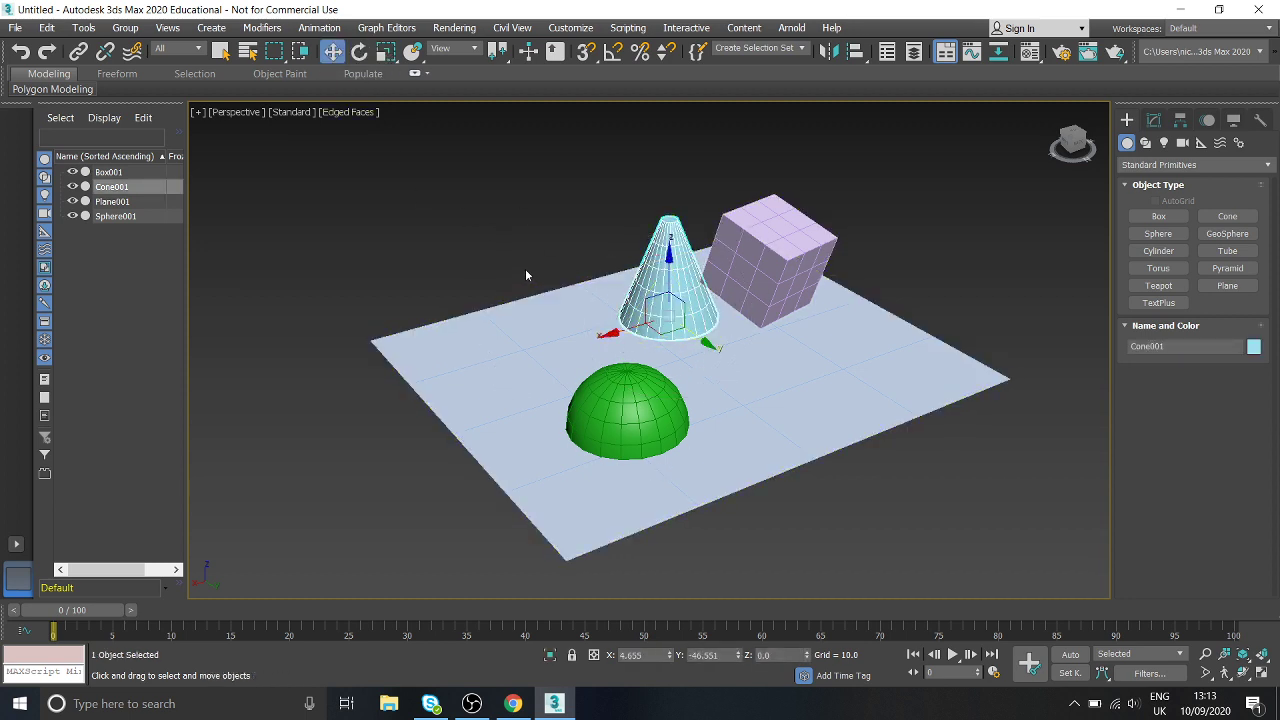
Select the cube, the cone and the hemisphere in turn, framing each one in the perspective viewport
click(776, 238)
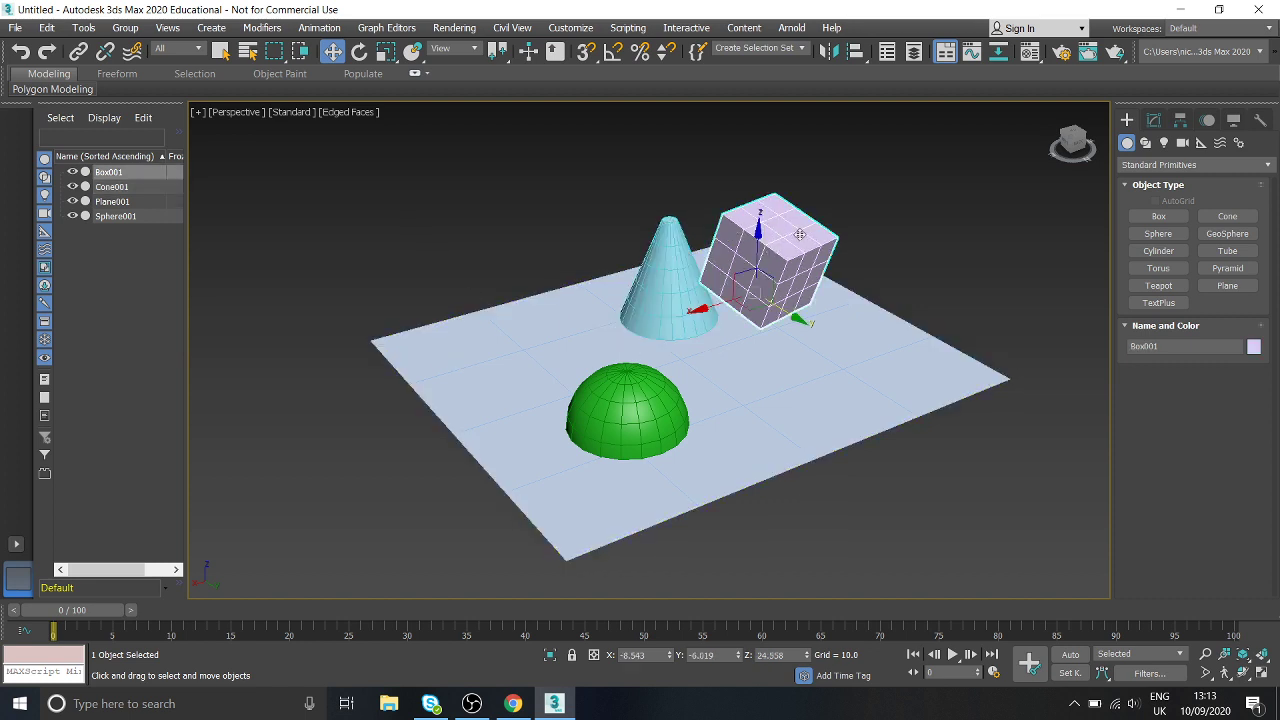
key(z)
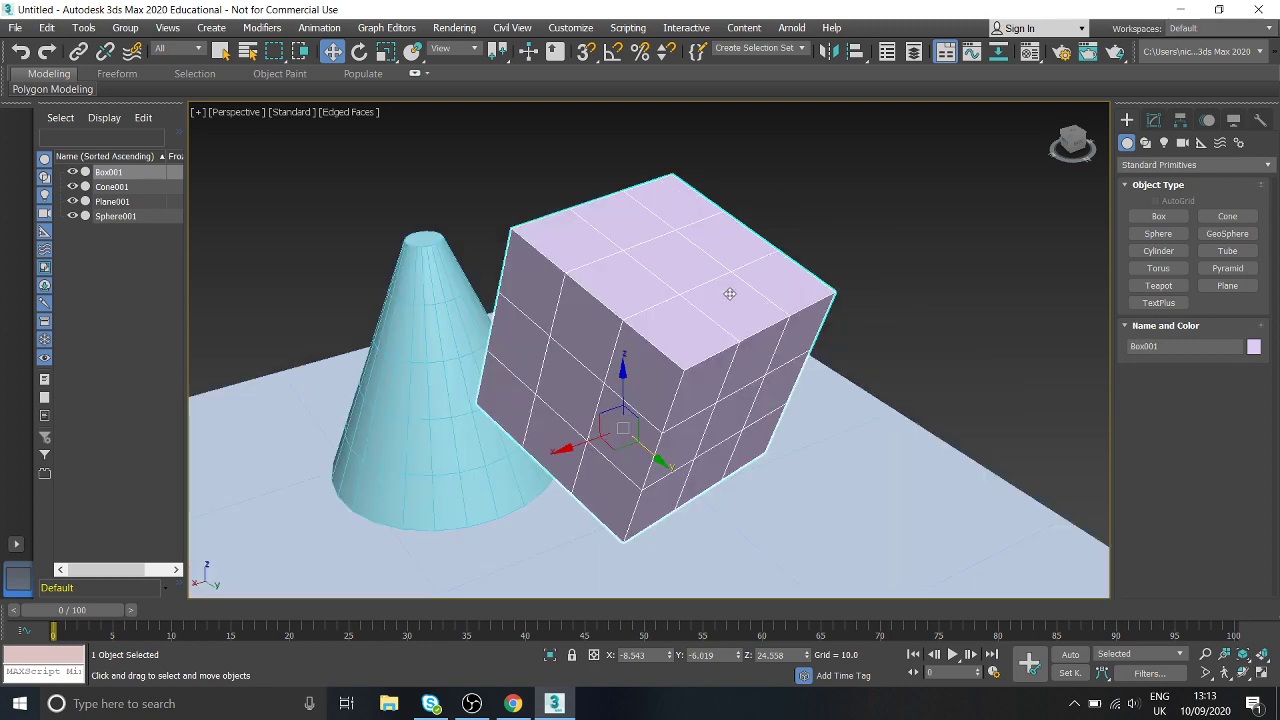
alt+middle_drag(622, 357, 703, 370)
click(356, 416)
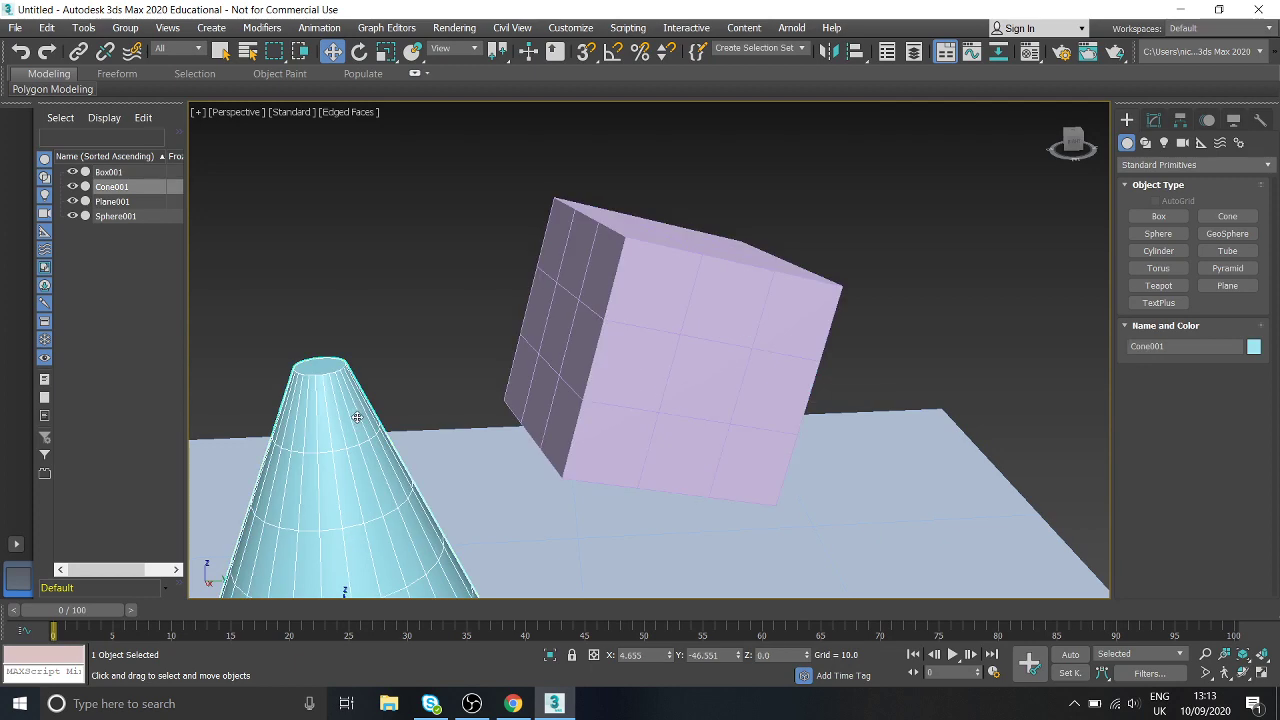
key(z)
alt+middle_drag(595, 400, 883, 203)
click(955, 308)
key(z)
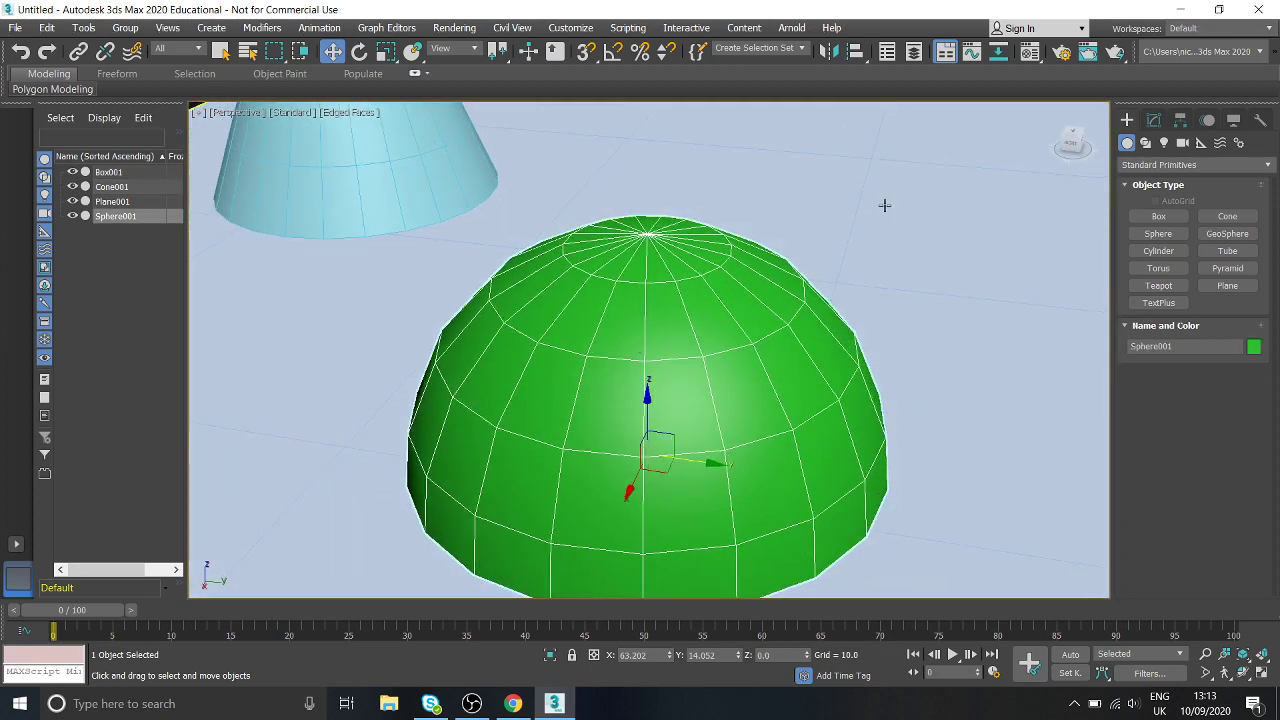
Select the plane, frame it in the perspective viewport, clear the selection and orbit around the whole scene
click(885, 205)
key(z)
click(832, 233)
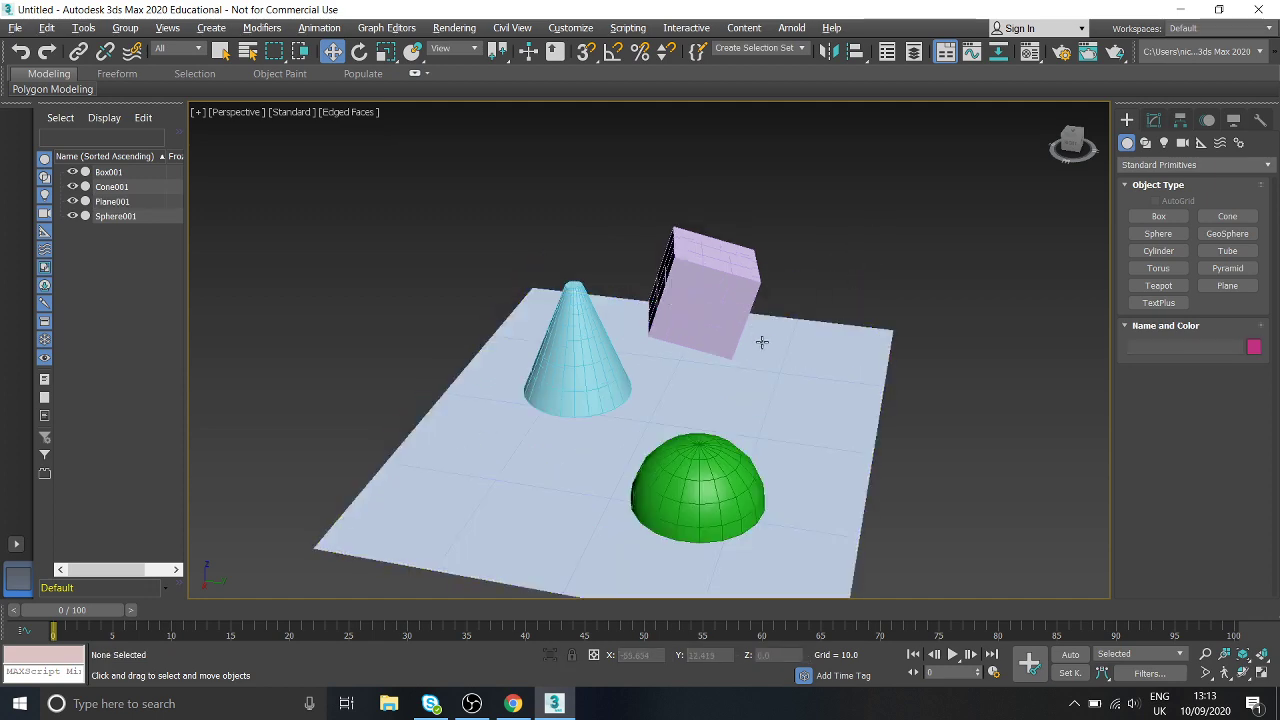
alt+middle_drag(760, 343, 700, 290)
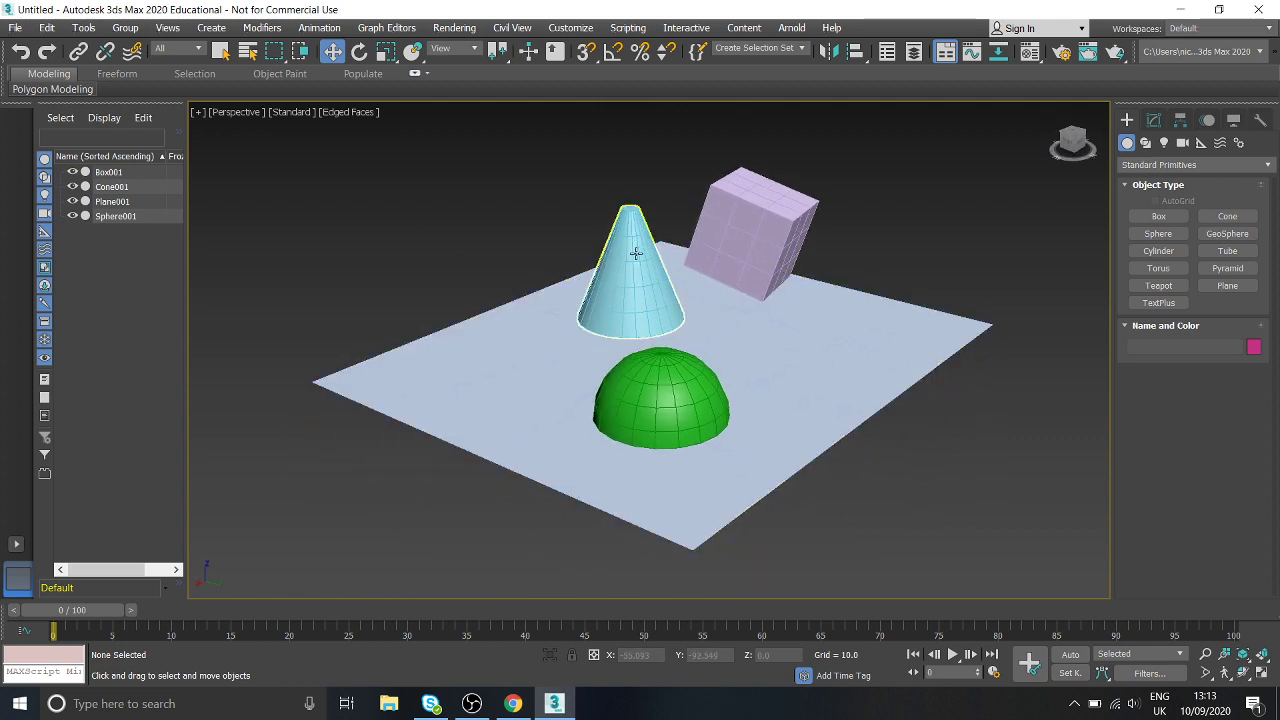
Select the cone, frame it in the perspective viewport and orbit around it
click(640, 255)
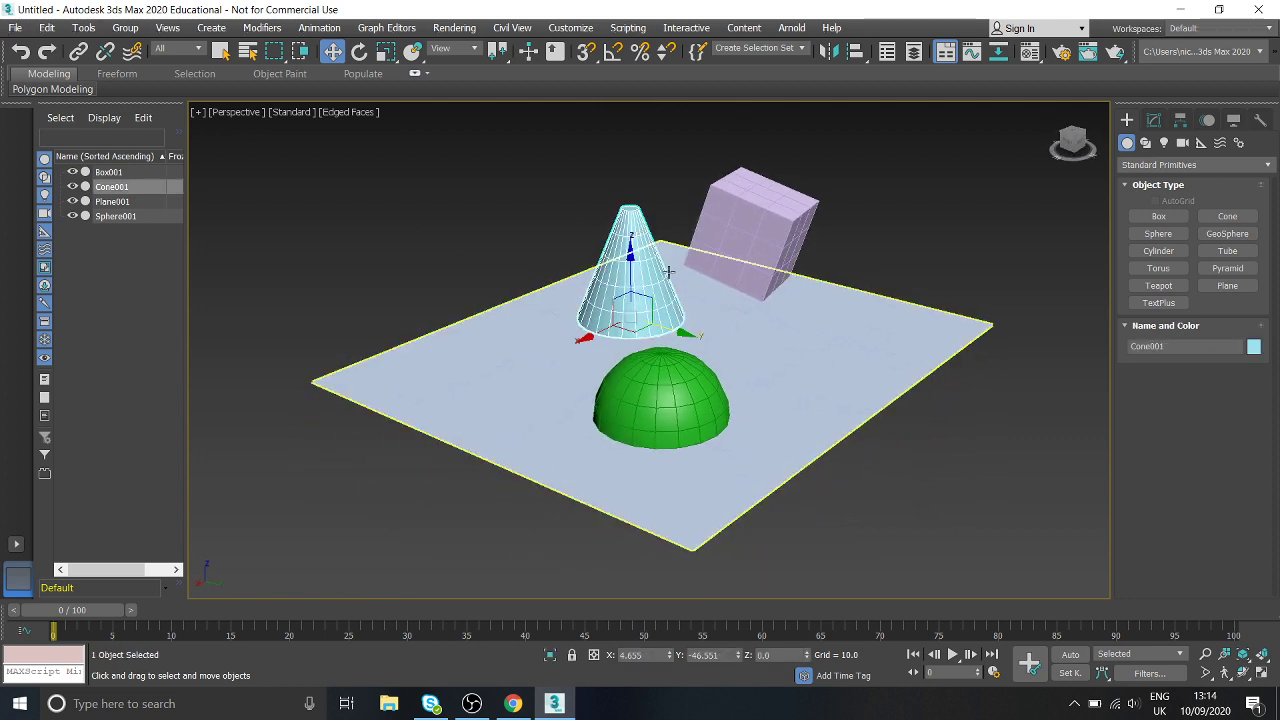
scroll(668, 271, up, 3)
scroll(619, 298, up, 2)
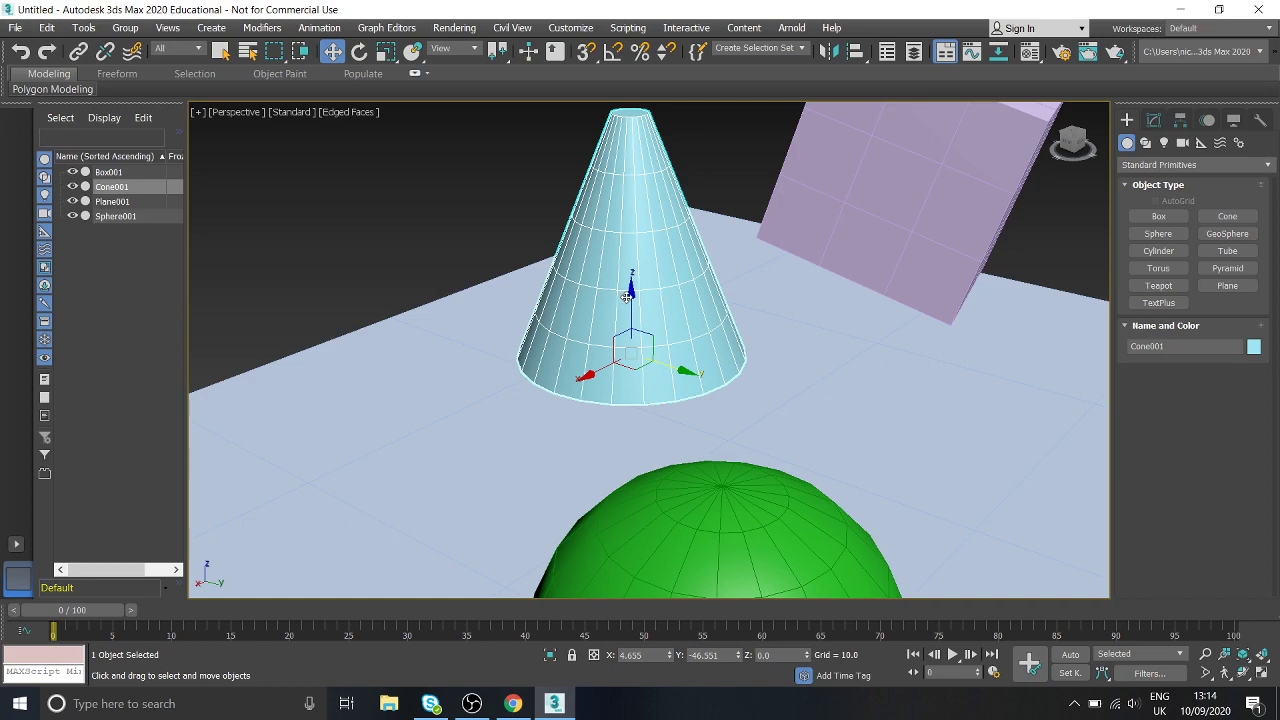
key(z)
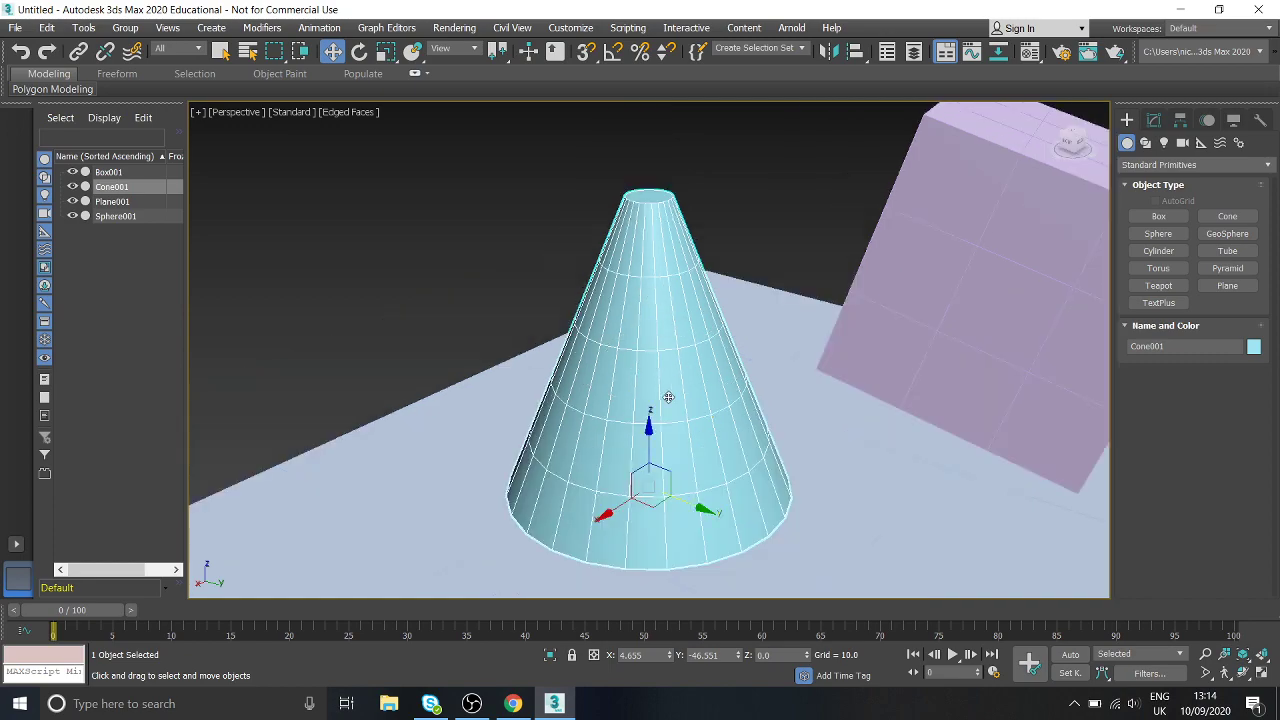
alt+middle_drag(632, 390, 829, 337)
Select the tilted cube, frame it, and orbit around it to view its other faces up close
click(903, 257)
key(z)
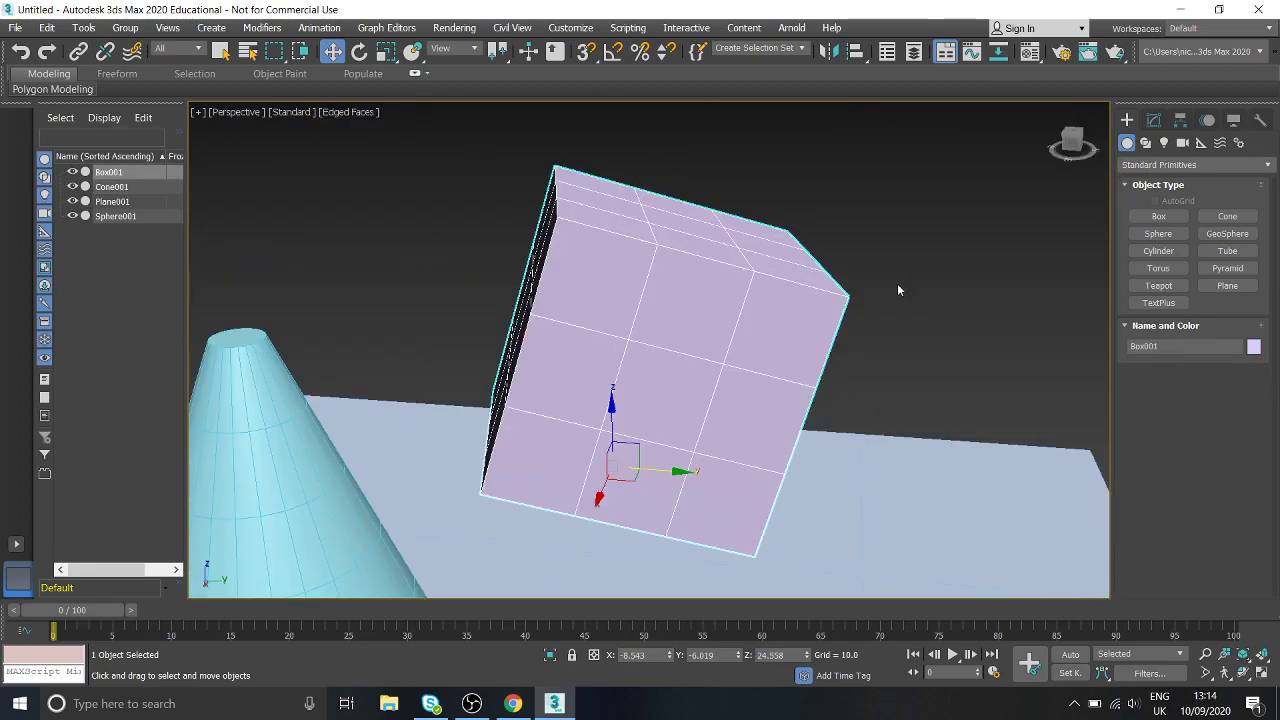
alt+middle_drag(897, 286, 601, 331)
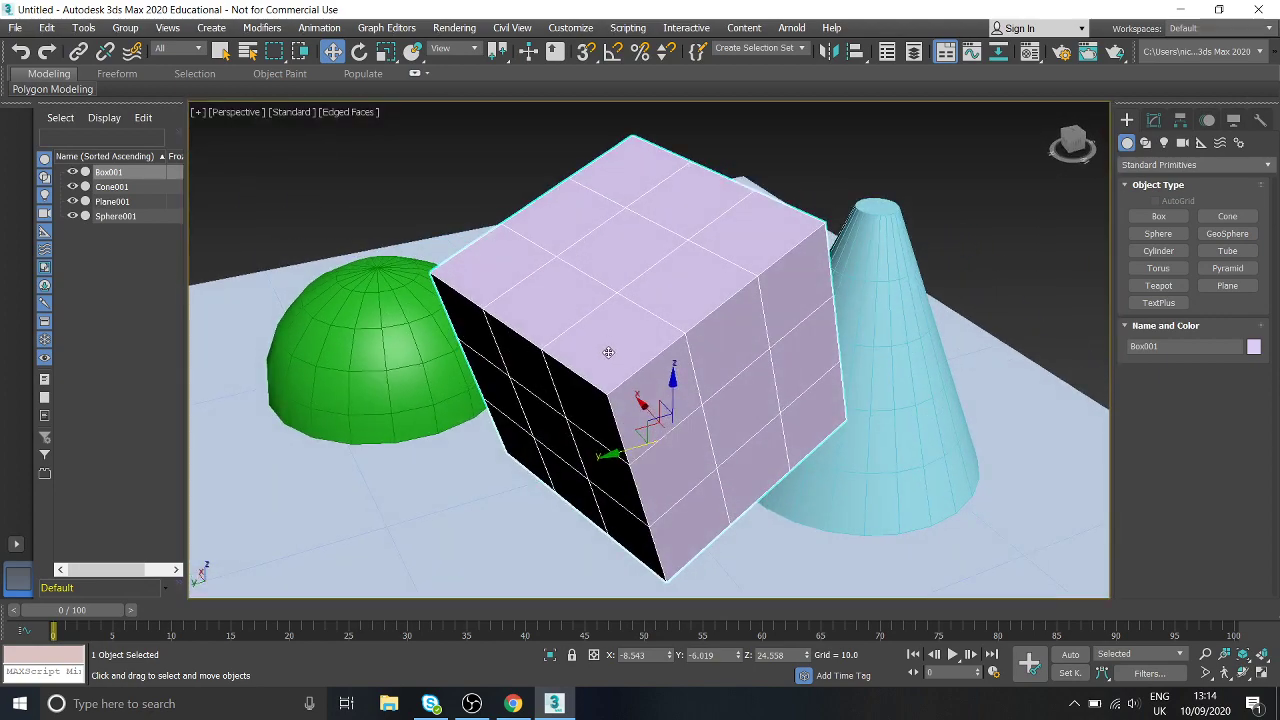
alt+middle_drag(687, 365, 703, 400)
scroll(688, 380, up, 3)
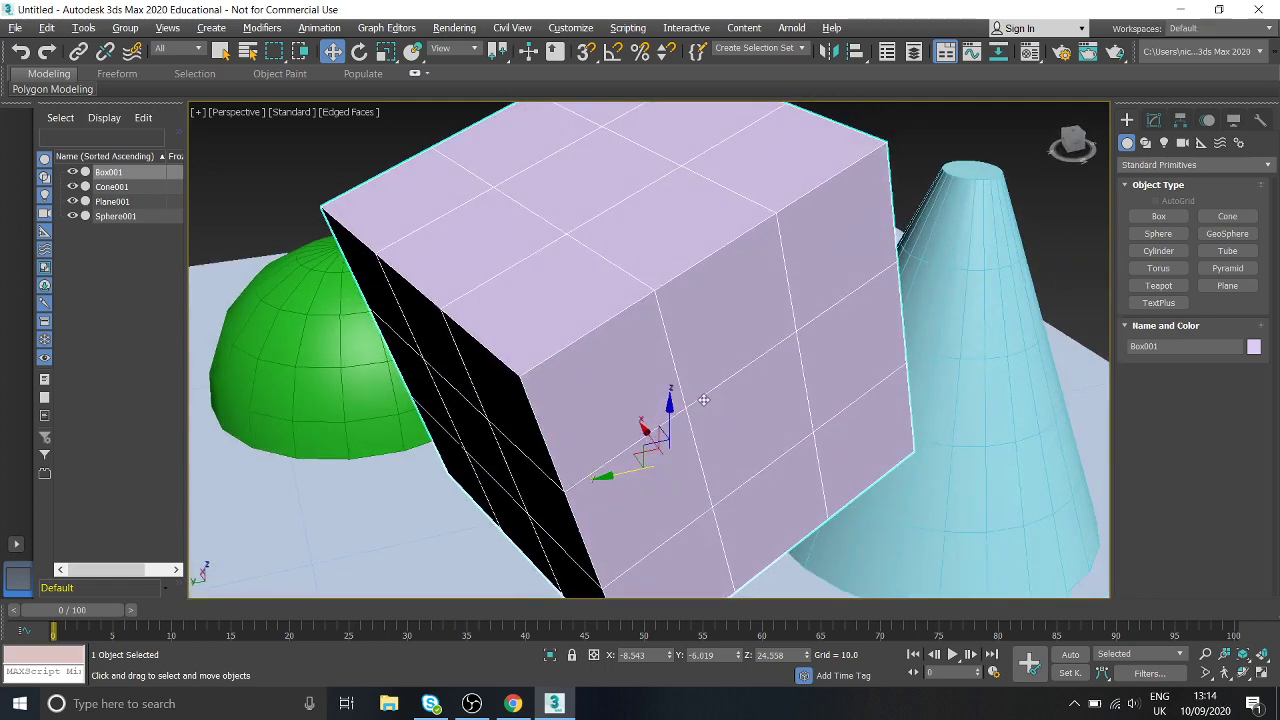
Select the green hemisphere, orbit the perspective view around the objects, and clear the selection
click(285, 277)
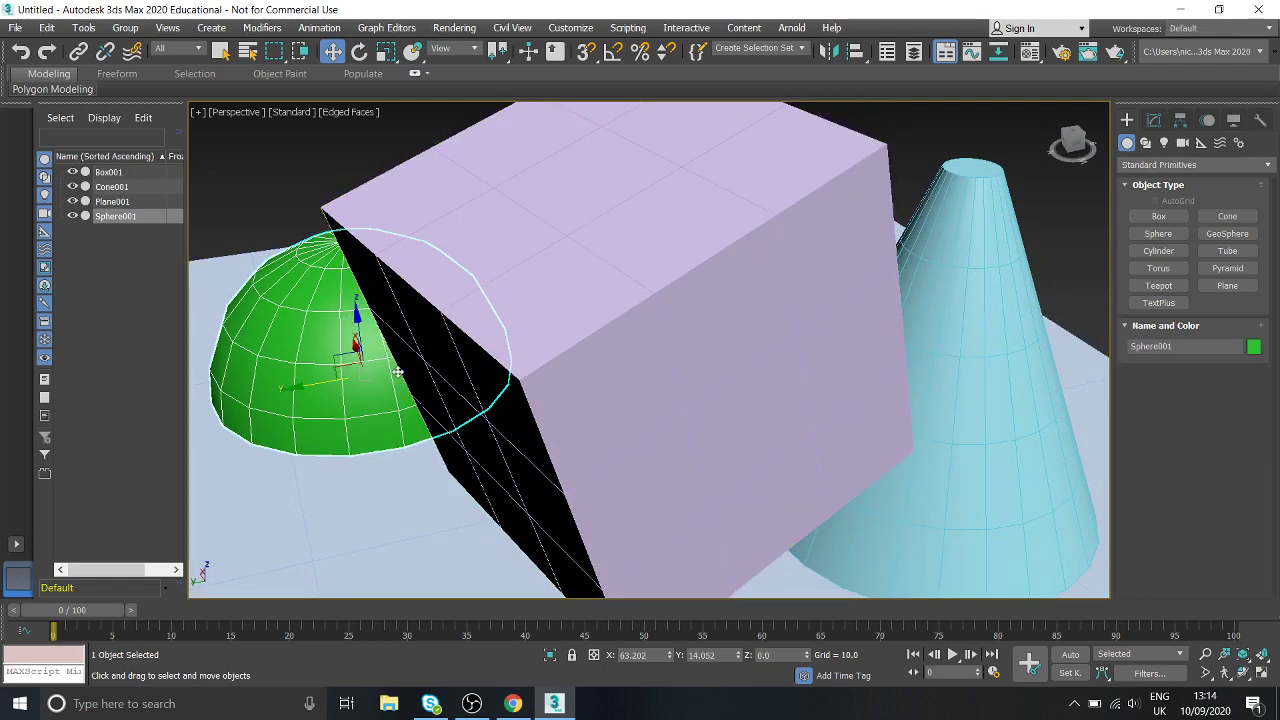
mouse_move(384, 361)
alt+middle_down()
mouse_move(366, 349)
mouse_move(417, 320)
mouse_move(550, 323)
mouse_move(600, 277)
mouse_move(443, 366)
mouse_move(343, 346)
mouse_move(370, 343)
mouse_move(360, 350)
mouse_move(355, 335)
mouse_move(370, 370)
mouse_move(327, 395)
mouse_move(386, 356)
alt+middle_up()
click(655, 316)
mouse_move(655, 316)
alt+middle_down()
mouse_move(660, 340)
mouse_move(640, 380)
mouse_move(600, 385)
mouse_move(677, 384)
mouse_move(763, 340)
mouse_move(846, 391)
mouse_move(808, 357)
mouse_move(830, 388)
mouse_move(647, 314)
alt+middle_up()
alt+middle_drag(521, 311, 633, 356)
click(563, 259)
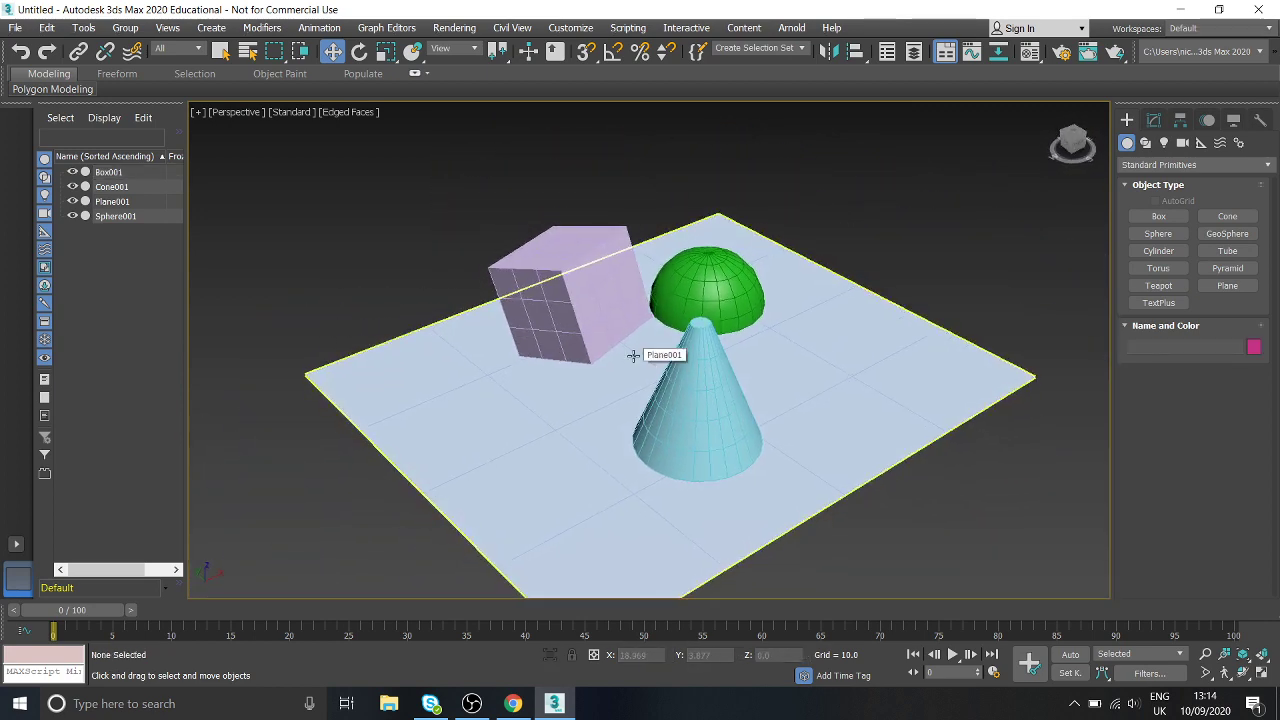
middle_drag(698, 304, 673, 268)
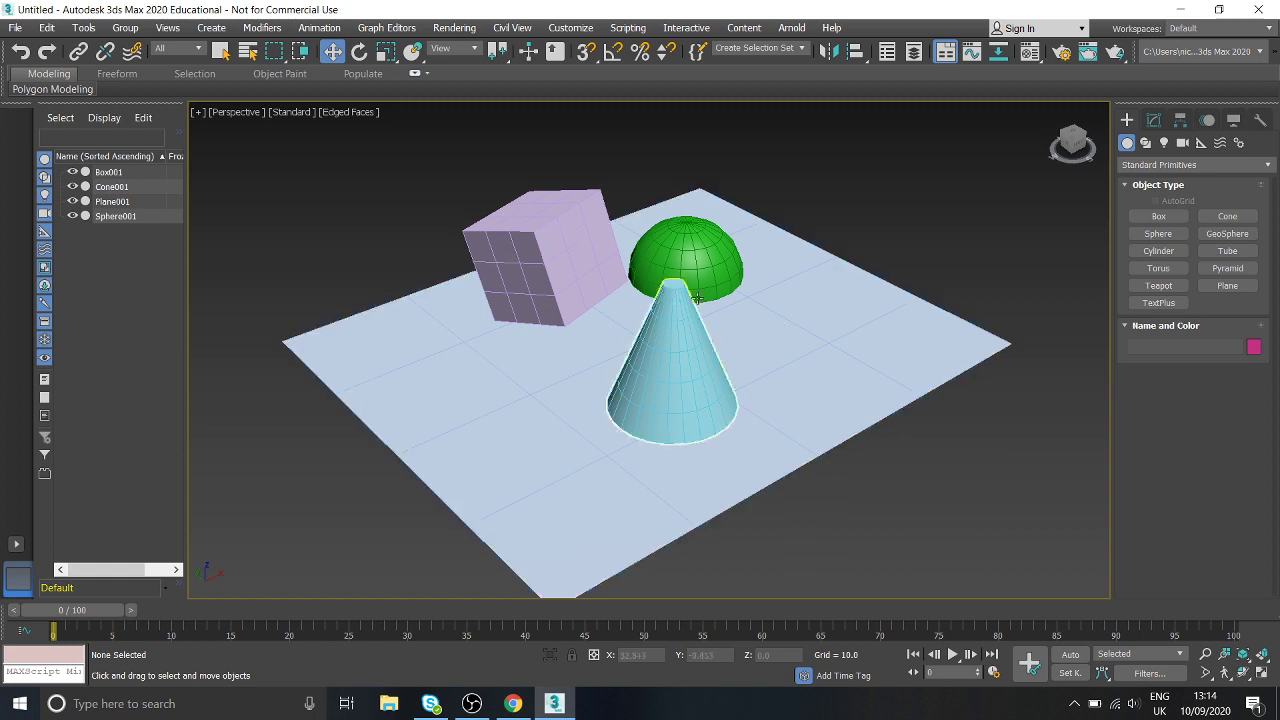
middle_drag(695, 298, 685, 297)
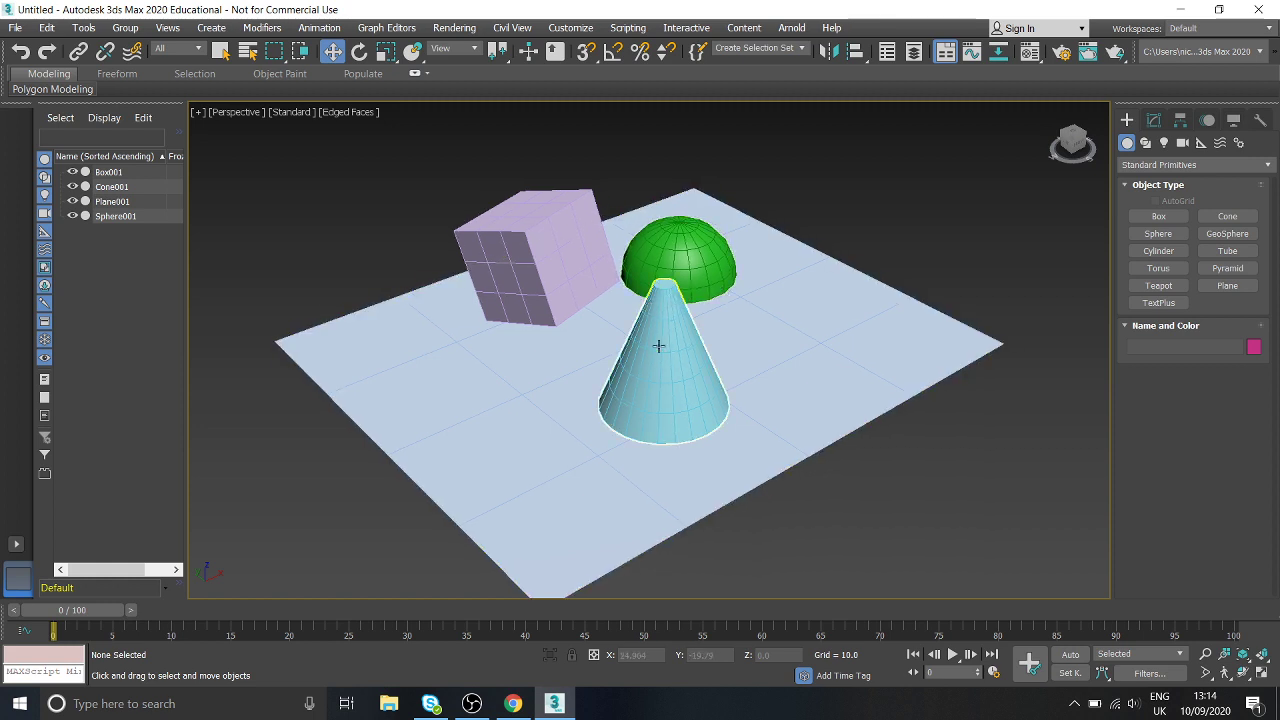
click(334, 55)
click(334, 54)
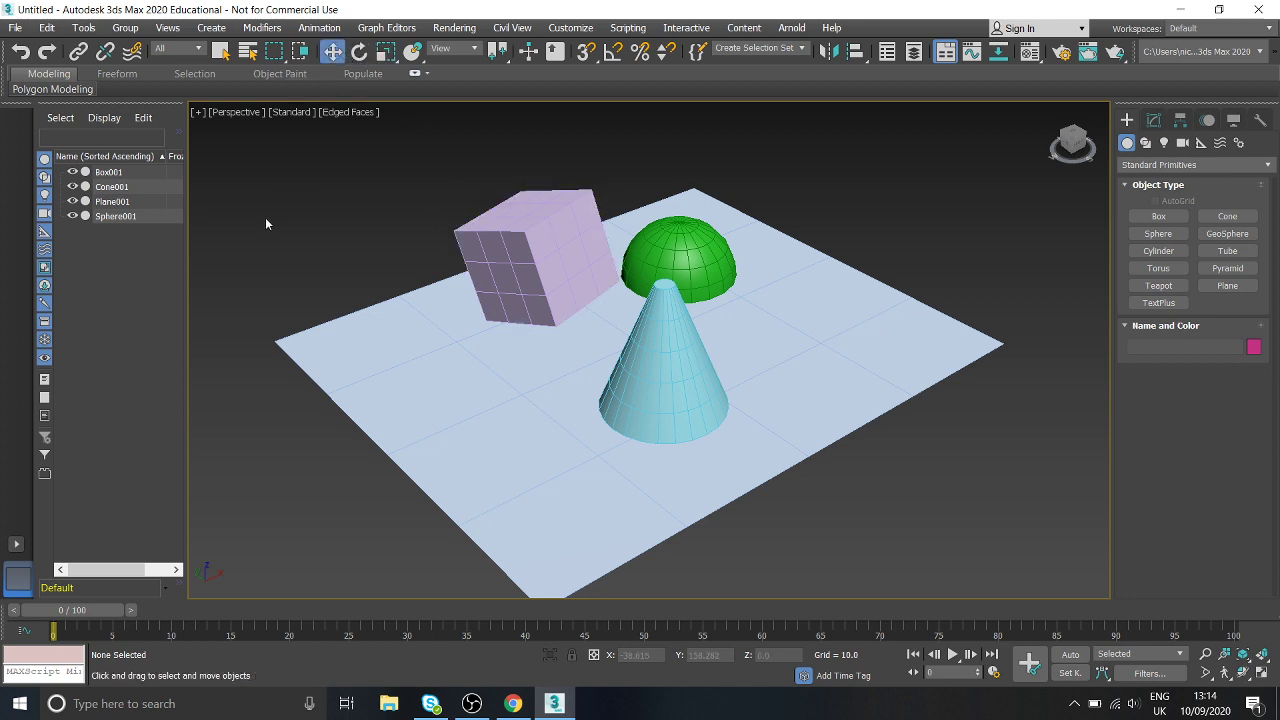
middle_drag(517, 374, 523, 360)
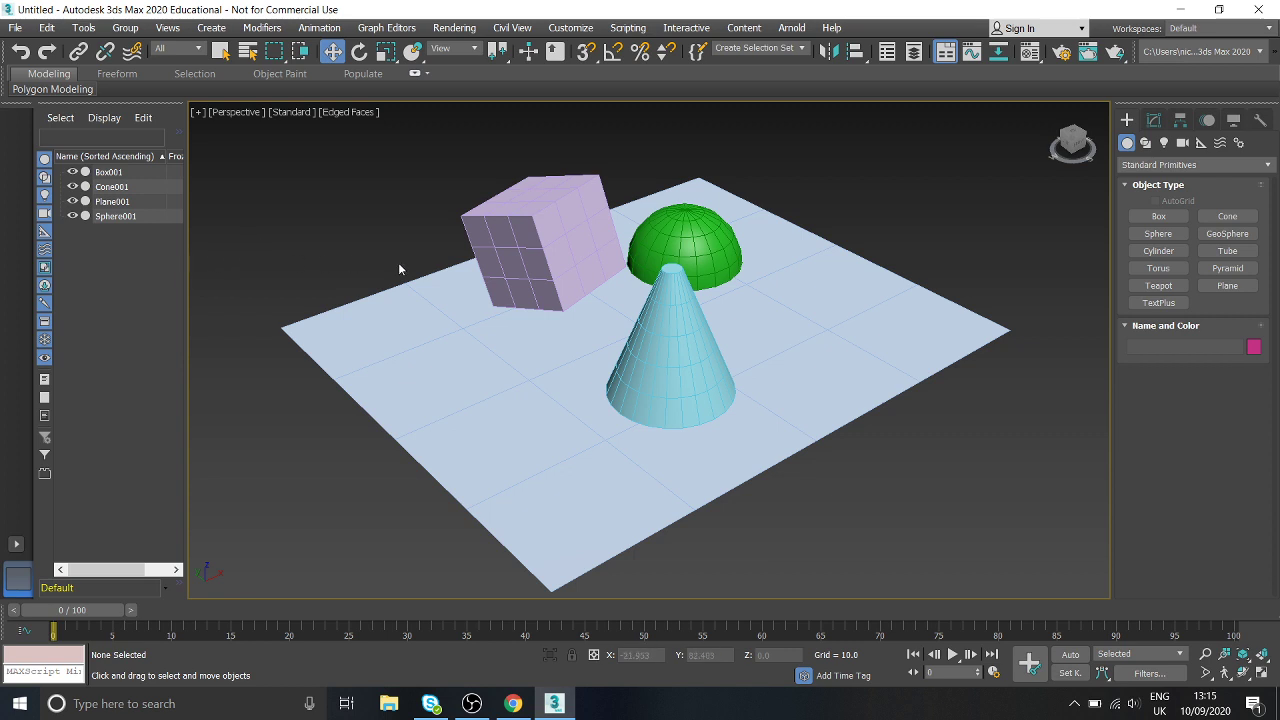
click(471, 703)
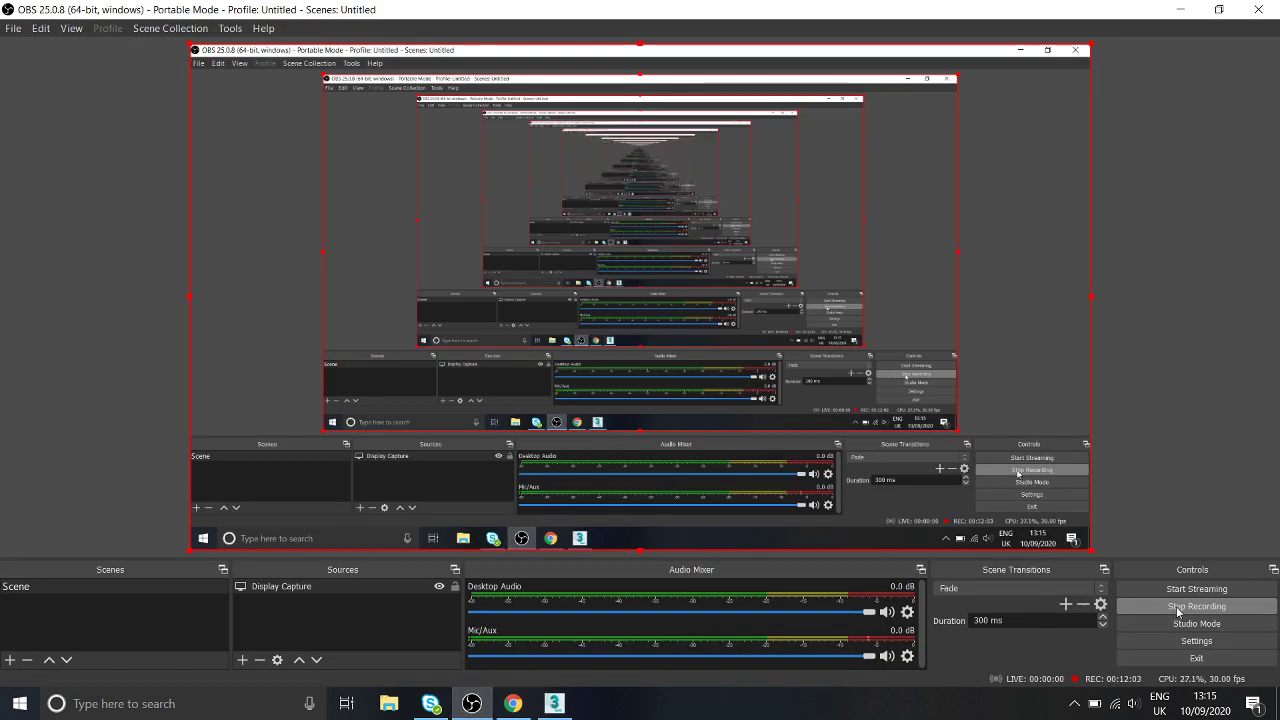